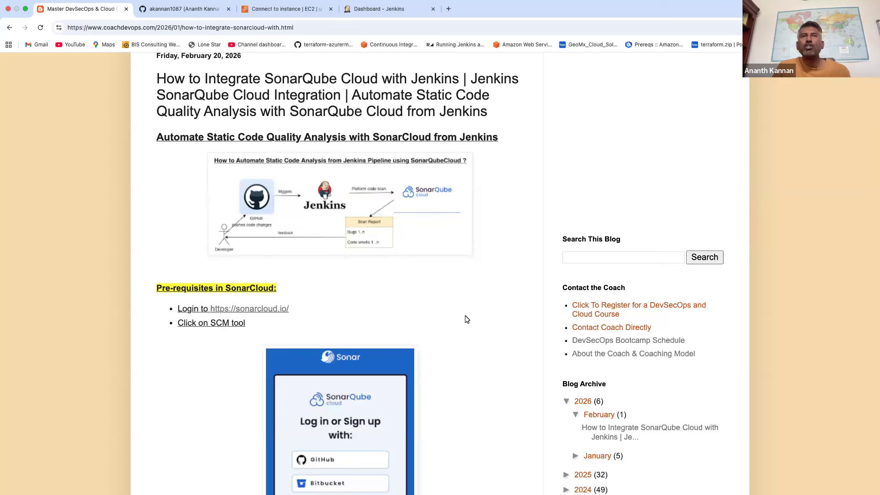
# Enlarge the article's Jenkins and SonarQube Cloud flow diagram, and open the myJan2026WeekendRepo repository on GitHub.
pyautogui.click(399, 218)
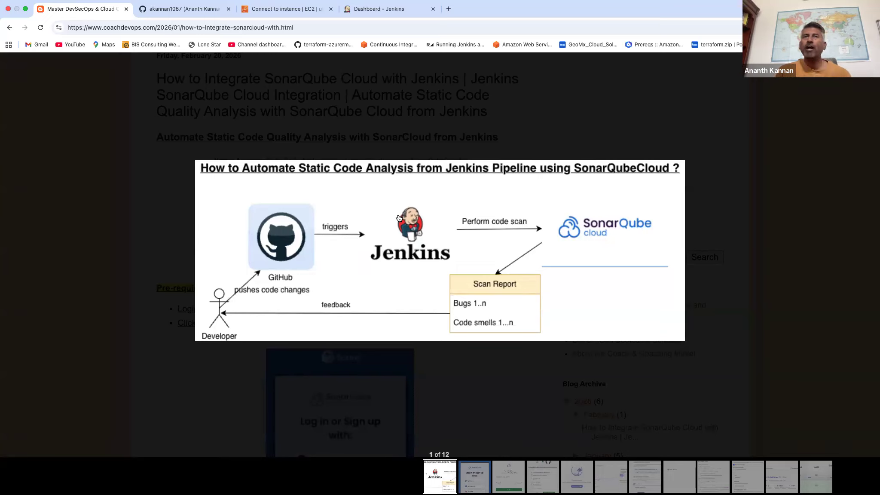
pyautogui.click(217, 10)
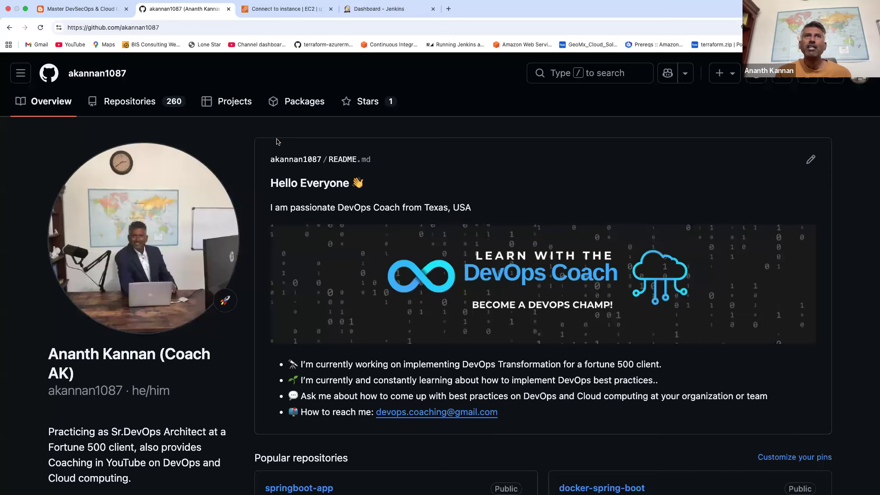
pyautogui.click(148, 102)
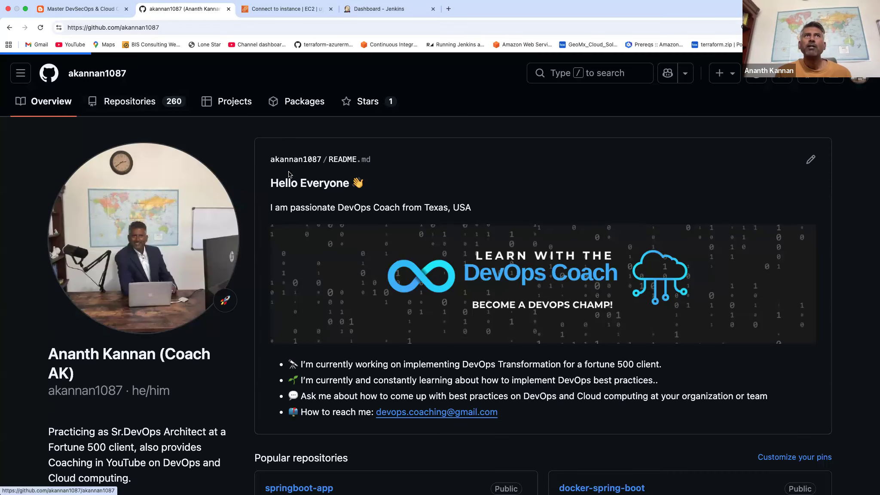
pyautogui.click(342, 269)
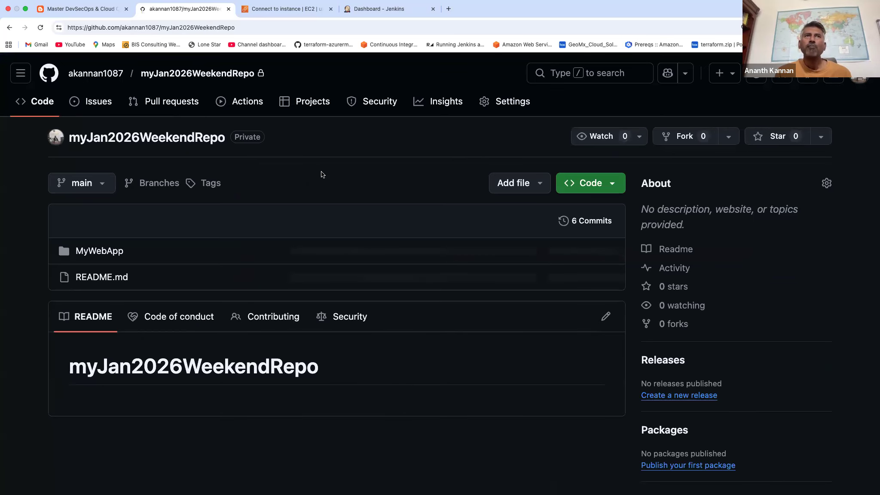
# Return to the article, close the enlarged diagram, and review the SonarCloud and Jenkins prerequisites.
pyautogui.click(100, 9)
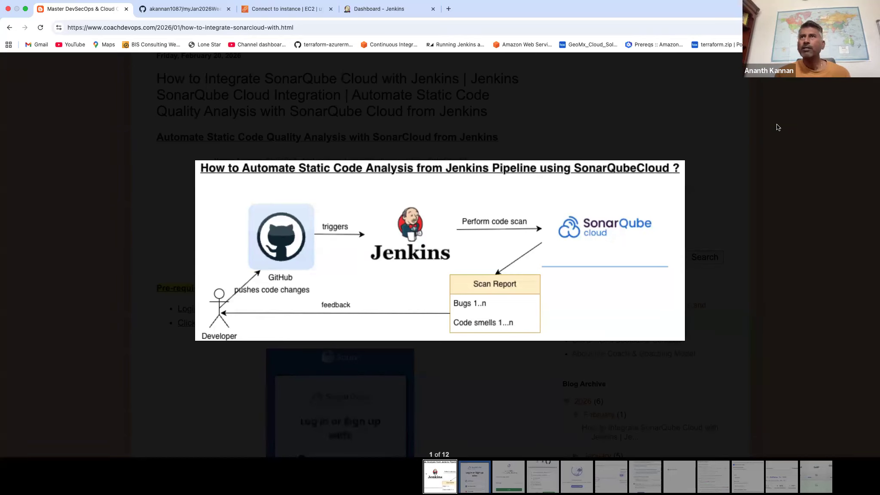
pyautogui.click(515, 158)
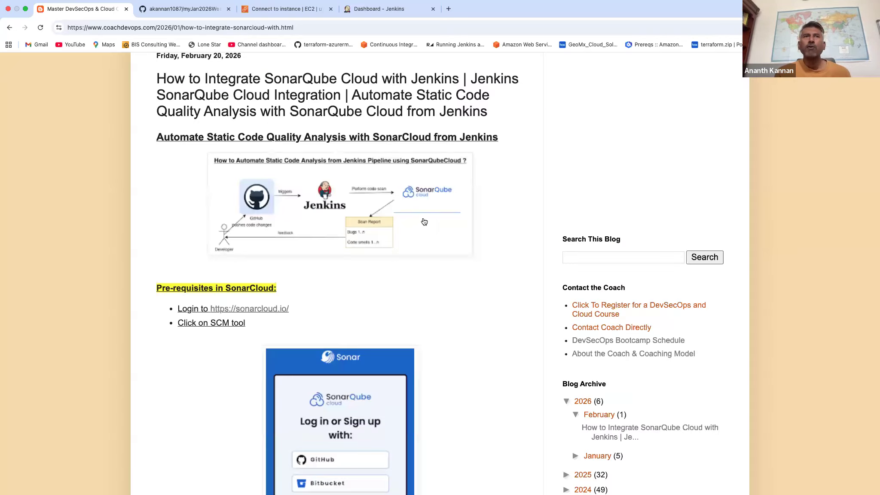
pyautogui.scroll(-2, 424, 217)
pyautogui.scroll(-3, 424, 217)
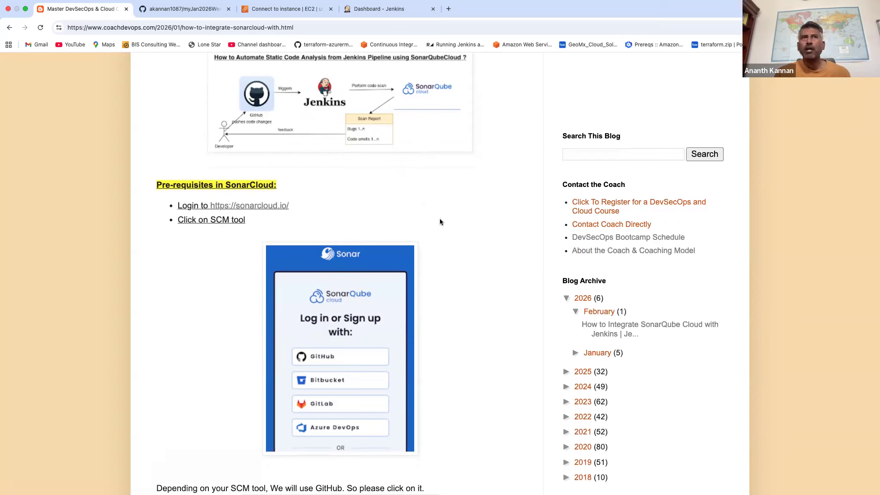
pyautogui.scroll(-12, 441, 222)
pyautogui.scroll(-20, 440, 221)
pyautogui.scroll(-5, 441, 222)
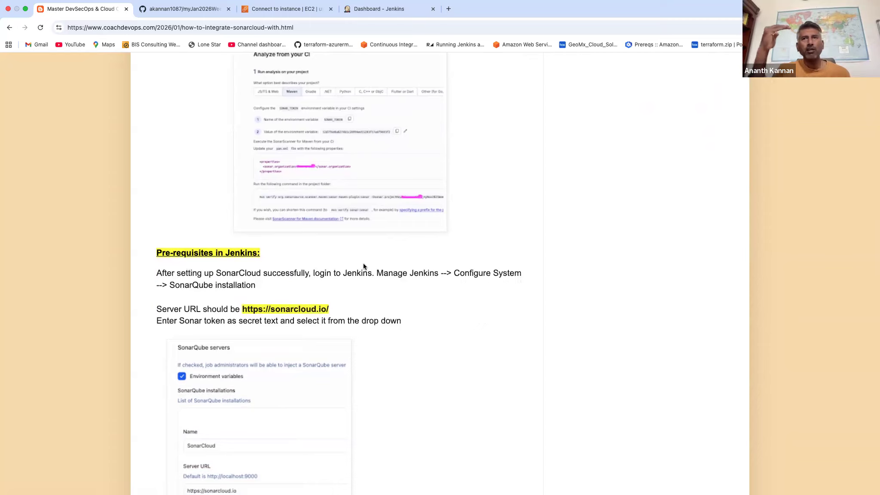
pyautogui.scroll(10, 274, 183)
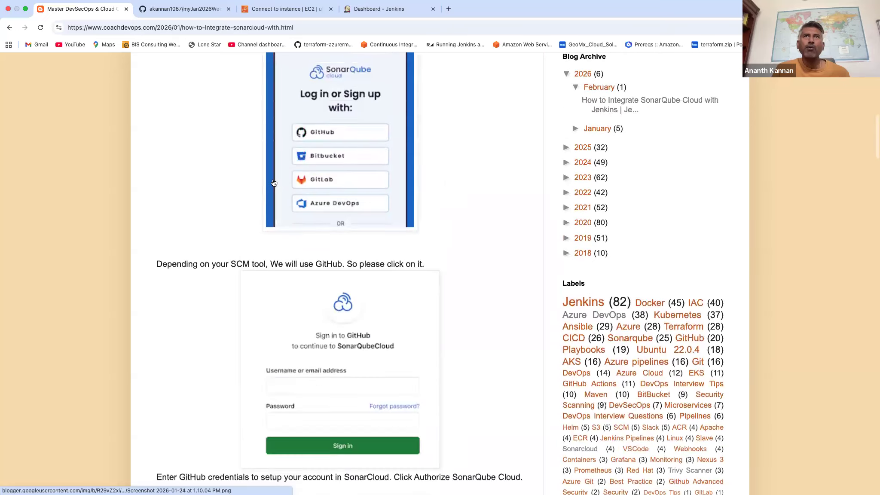
pyautogui.scroll(5, 274, 182)
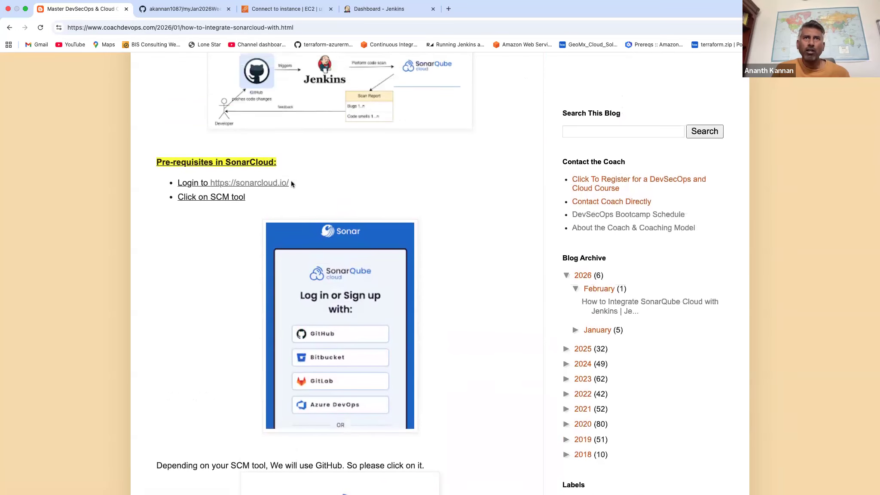
# Open the sonarcloud.io link from the article's prerequisites and go to the SonarQube Cloud login page.
pyautogui.click(277, 184)
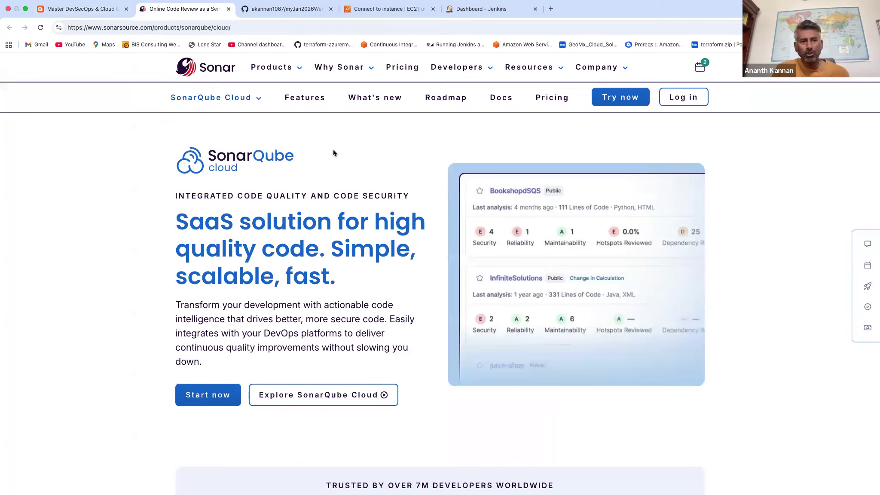
pyautogui.click(259, 103)
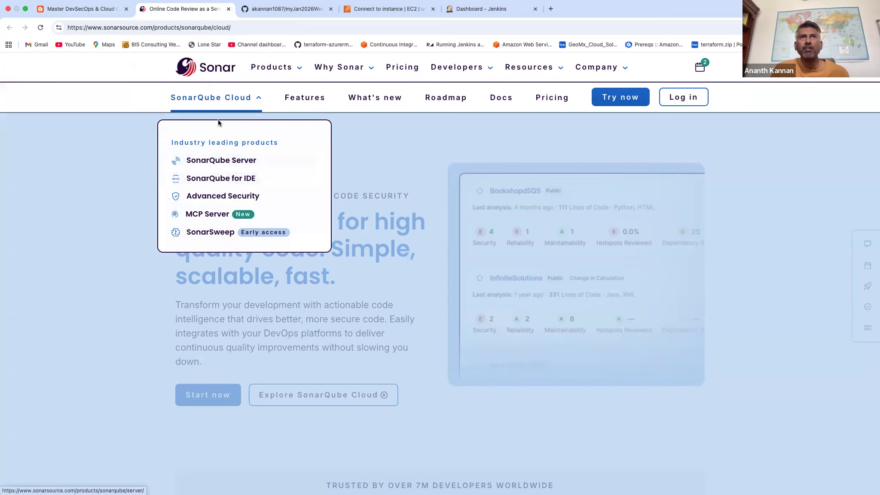
pyautogui.click(101, 178)
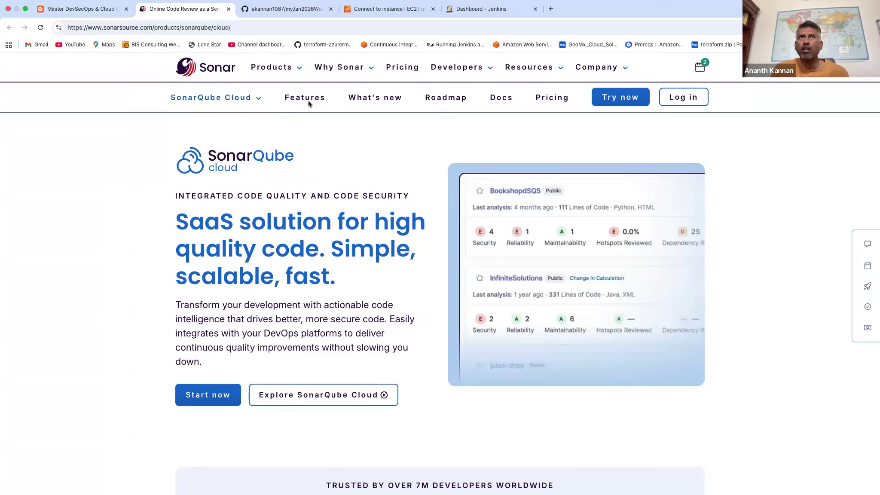
pyautogui.click(692, 97)
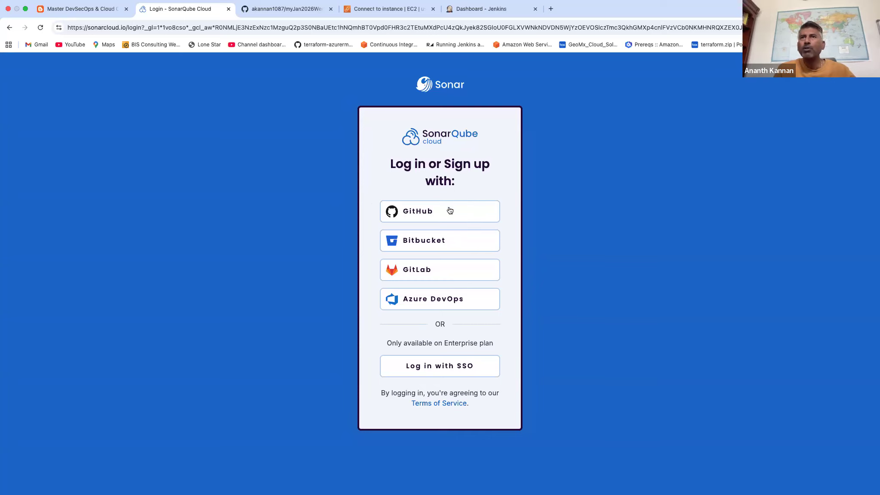
# Log in to SonarQube Cloud with GitHub and authorize SonarQubeCloud to access the GitHub account.
pyautogui.click(433, 214)
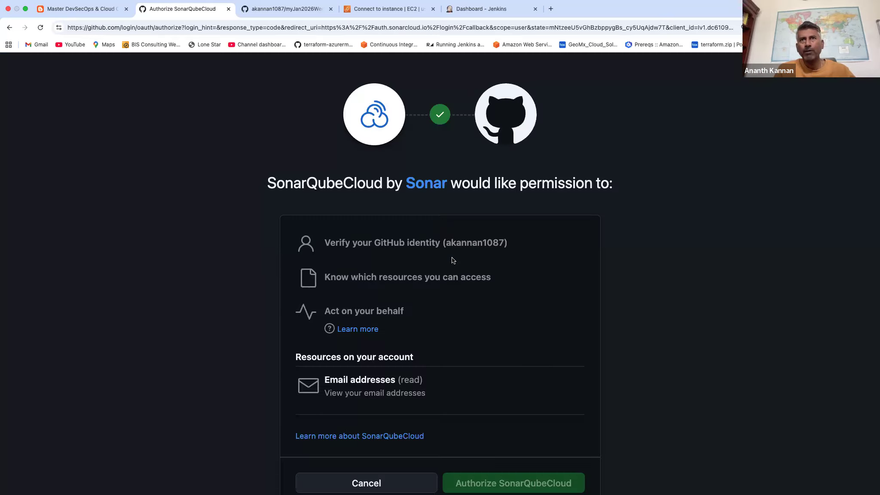
pyautogui.scroll(-1, 482, 282)
pyautogui.scroll(-1, 481, 282)
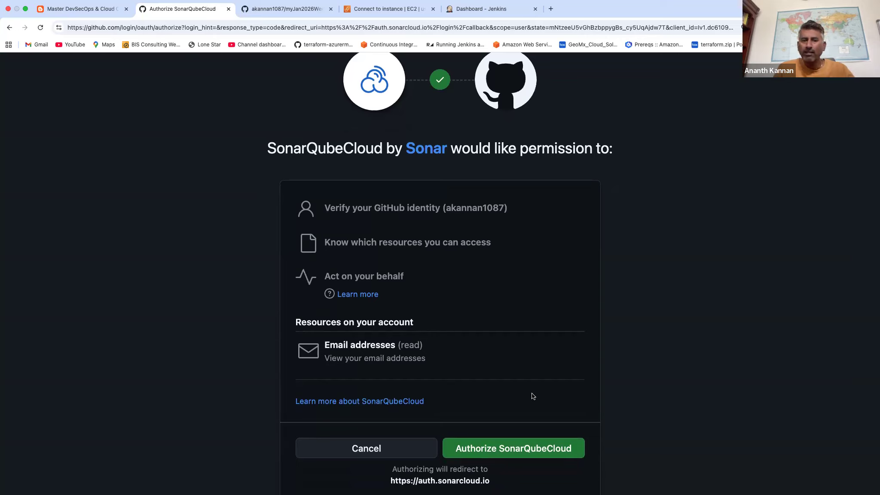
pyautogui.click(539, 453)
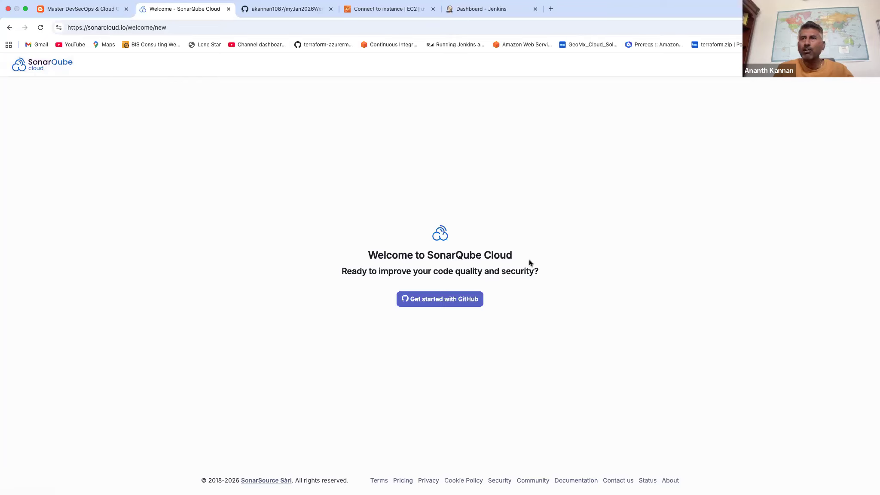
# Get started with GitHub and install and authorize SonarQubeCloud on the personal account for all repositories.
pyautogui.click(463, 304)
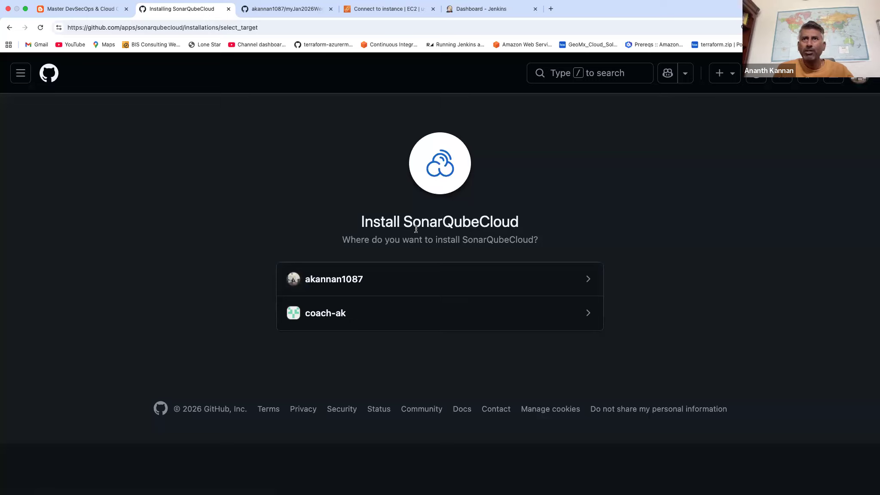
pyautogui.click(366, 281)
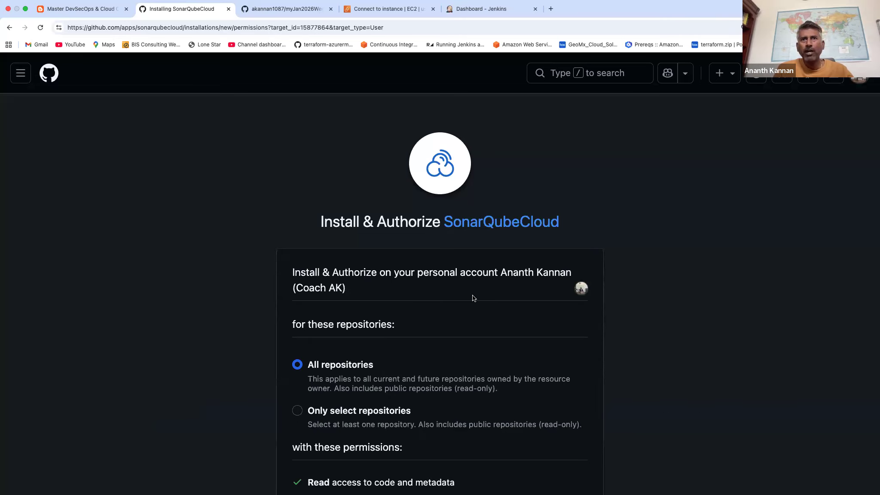
pyautogui.scroll(-1, 472, 298)
pyautogui.scroll(-5, 473, 298)
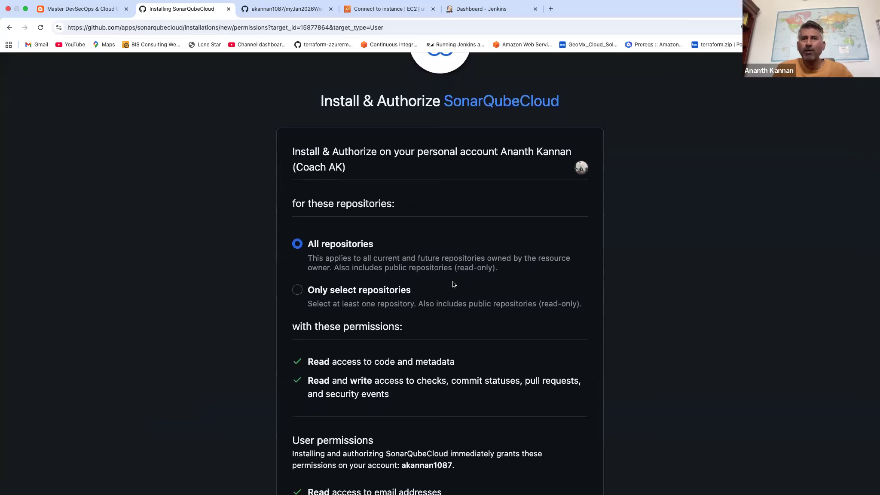
pyautogui.scroll(-1, 453, 284)
pyautogui.scroll(3, 453, 285)
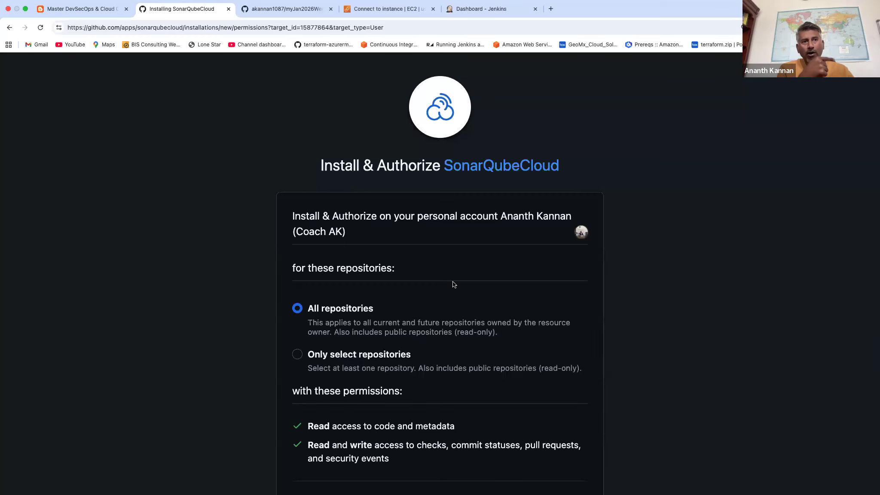
pyautogui.scroll(-6, 480, 315)
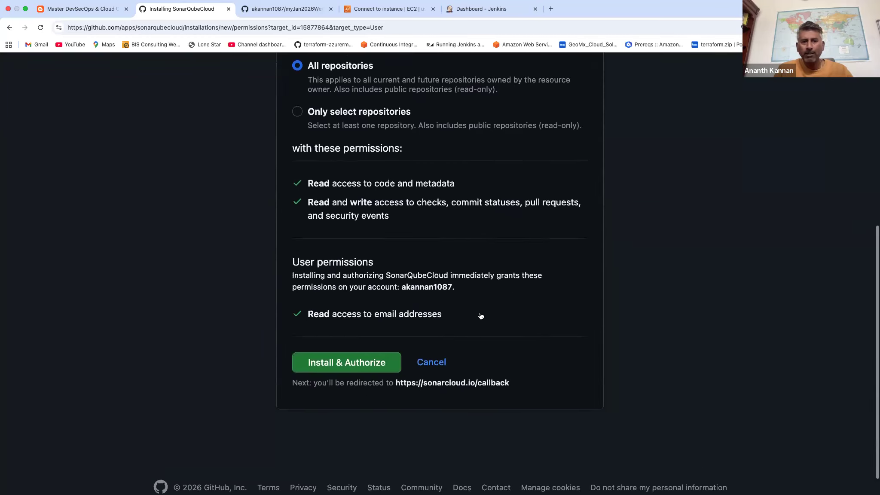
pyautogui.click(360, 339)
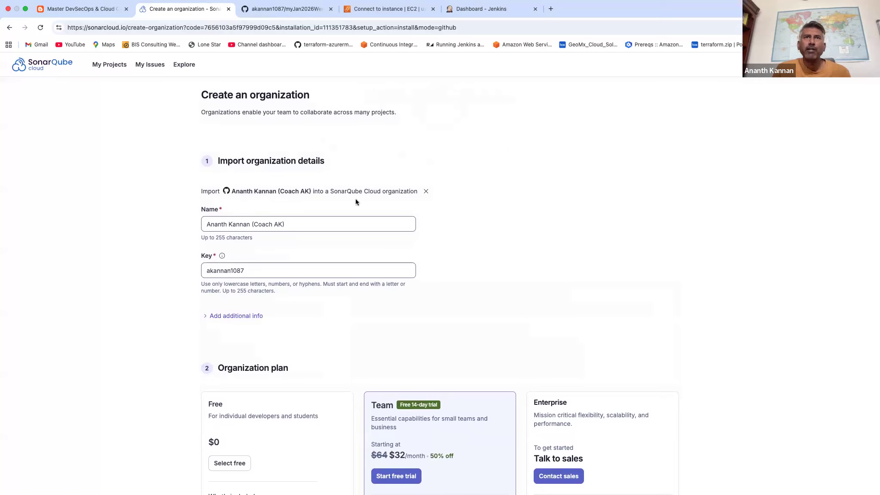
# Create the SonarQube Cloud organization from the imported GitHub account, keeping its suggested name and key and selecting the Free plan.
pyautogui.doubleClick(265, 272)
pyautogui.scroll(-2, 516, 261)
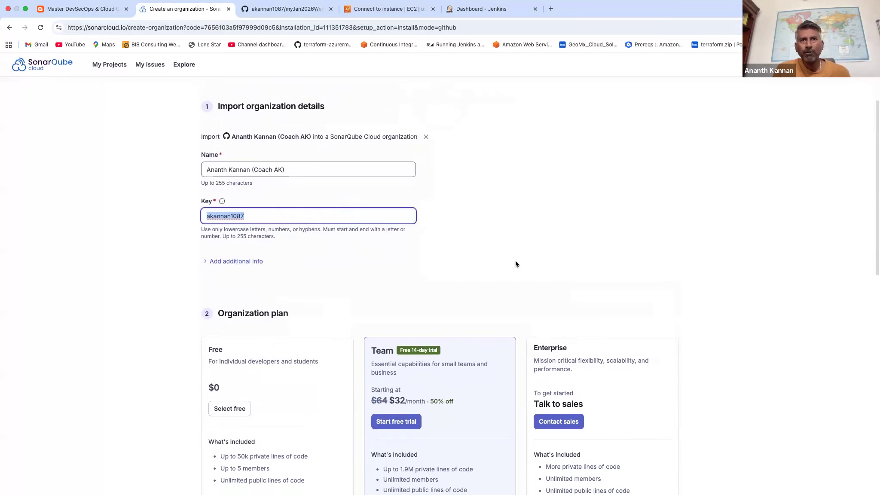
pyautogui.scroll(-2, 515, 263)
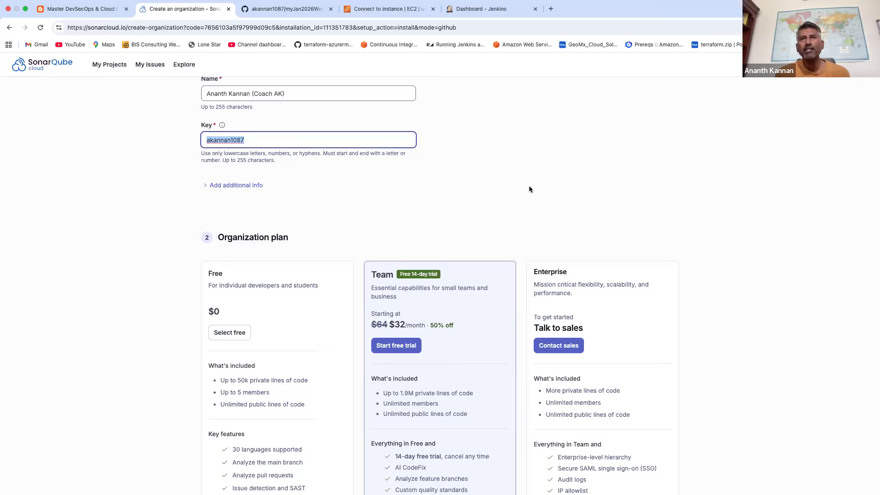
pyautogui.scroll(-4, 529, 188)
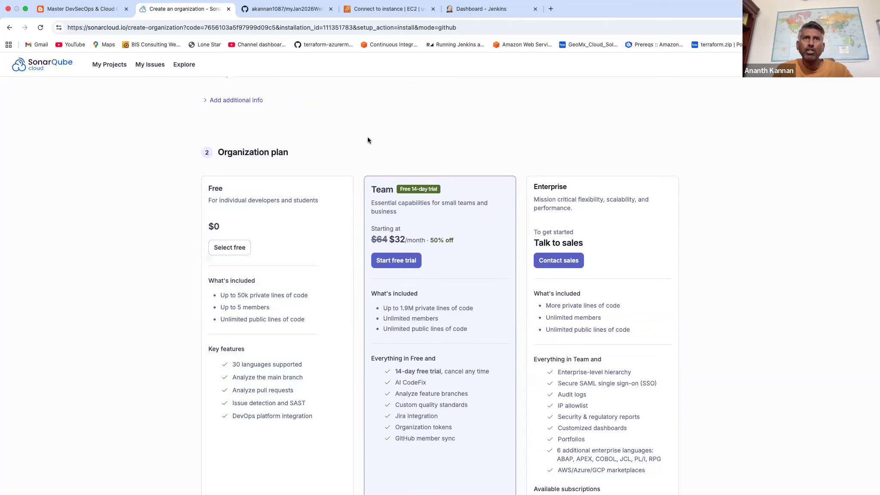
pyautogui.scroll(-1, 367, 140)
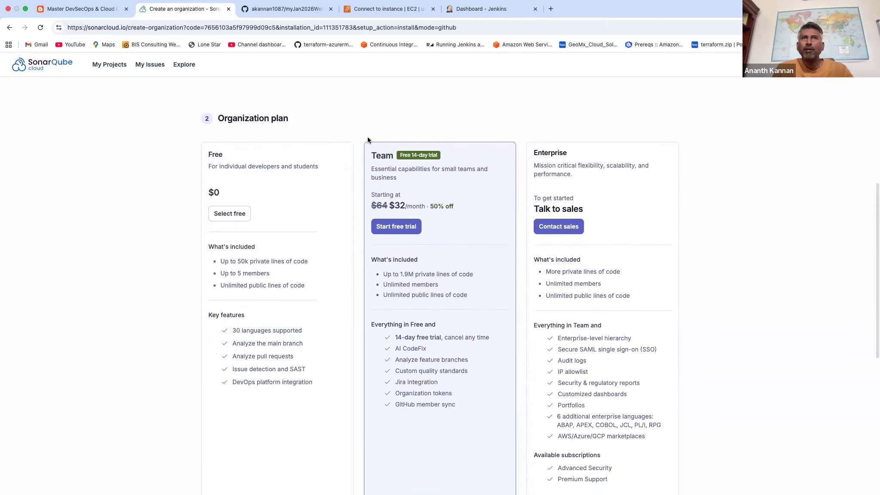
pyautogui.click(239, 204)
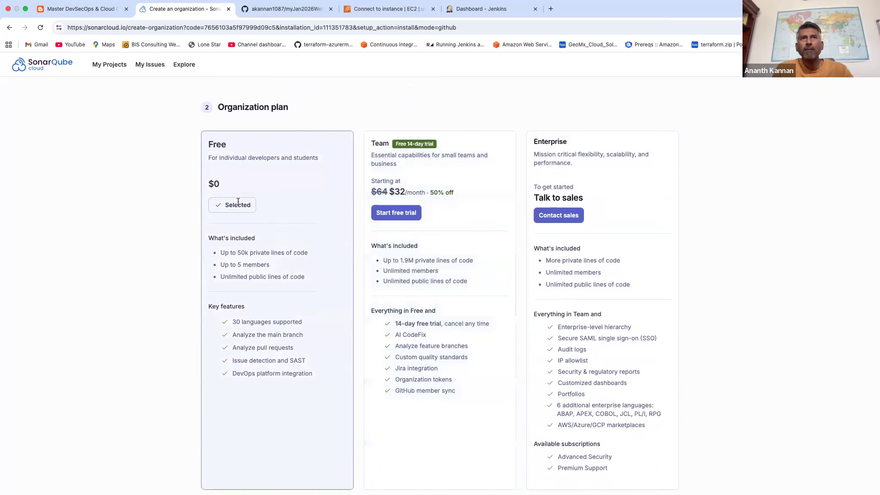
pyautogui.scroll(-3, 286, 226)
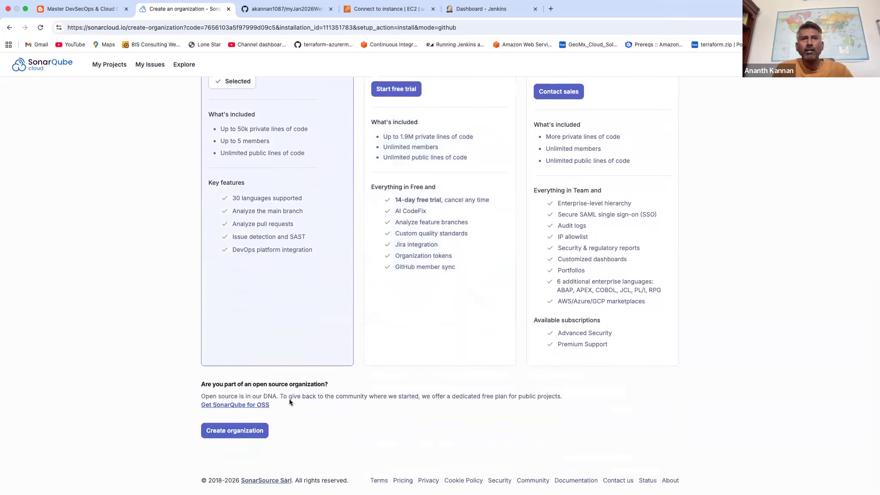
pyautogui.click(245, 433)
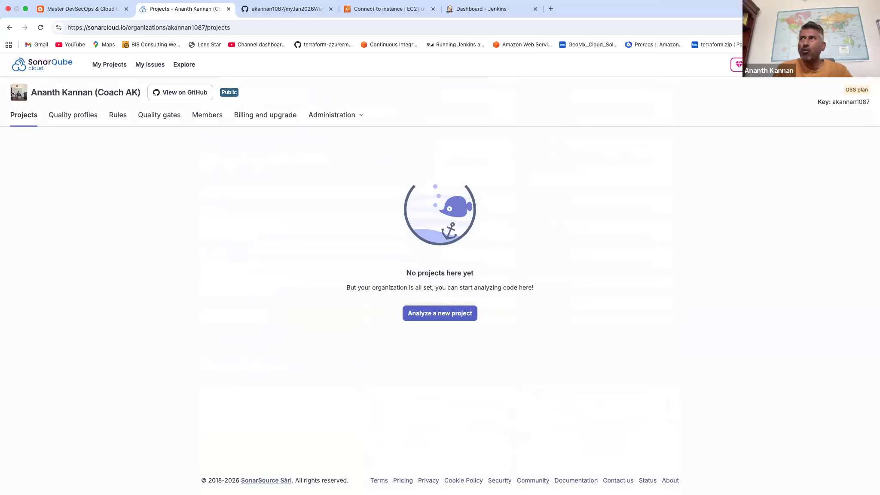
# Check the organization listed under the user account and the organization key on the projects page.
pyautogui.click(857, 64)
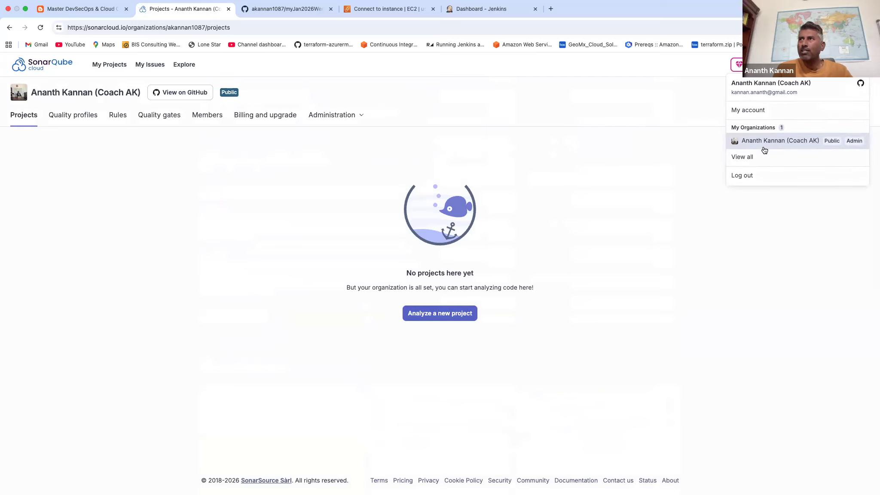
pyautogui.click(716, 246)
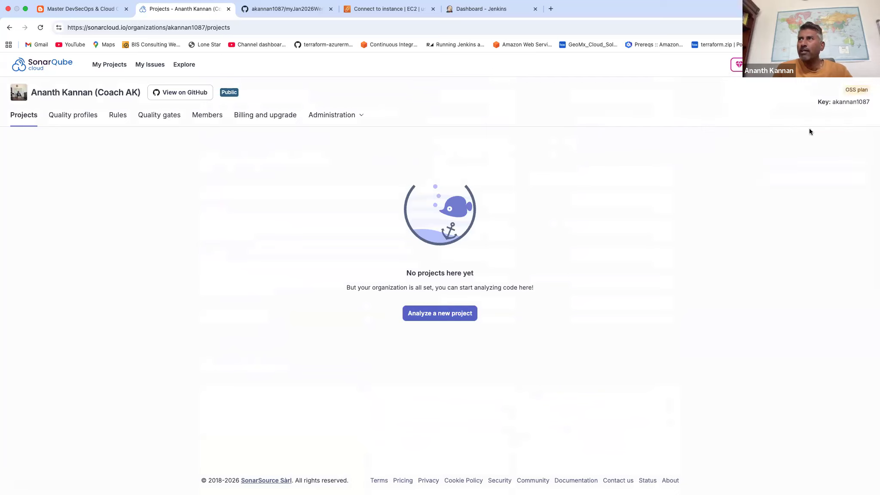
pyautogui.doubleClick(846, 102)
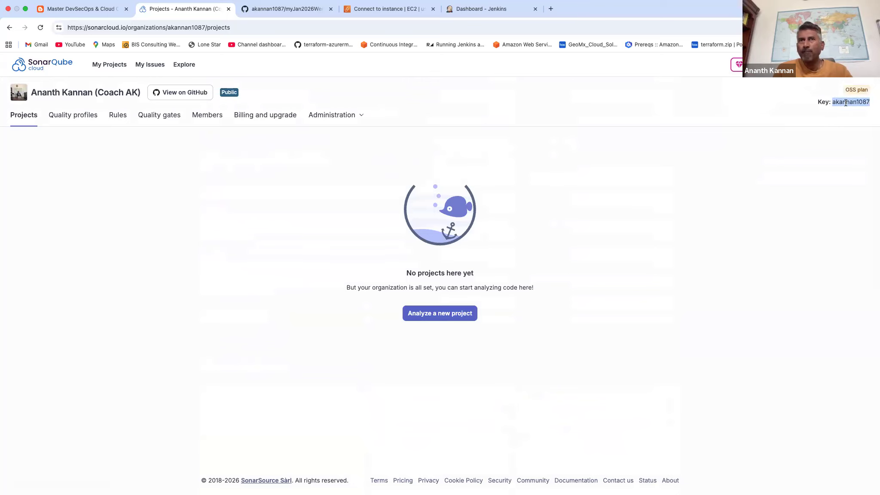
pyautogui.click(800, 164)
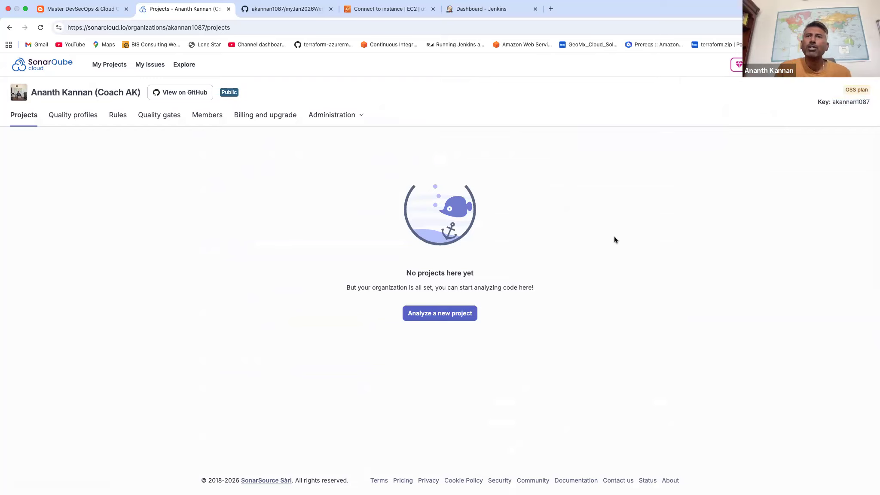
# Set up the myJan2026WeekendRepo repository as a new analysis project with Previous version as its new code definition.
pyautogui.click(462, 313)
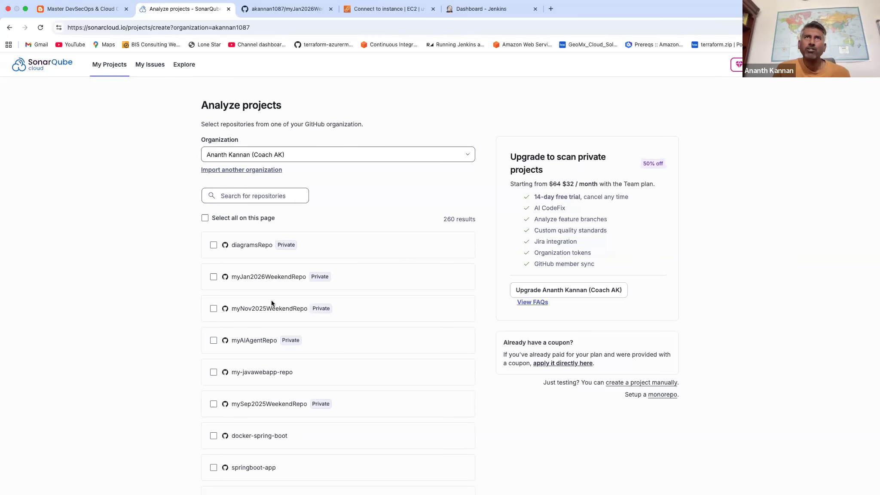
pyautogui.click(287, 10)
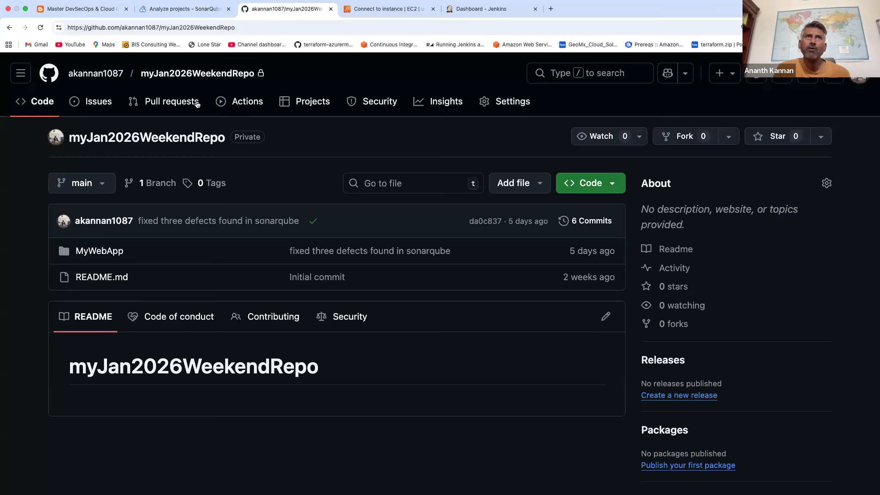
pyautogui.click(184, 9)
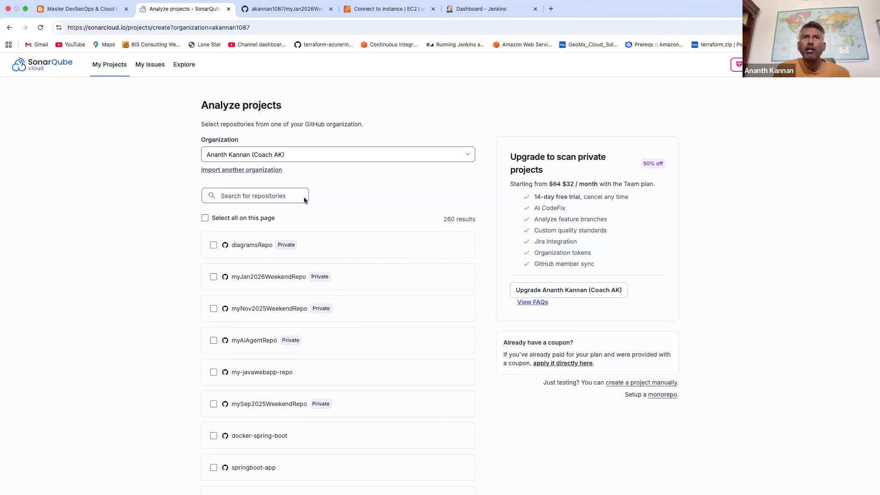
pyautogui.click(213, 277)
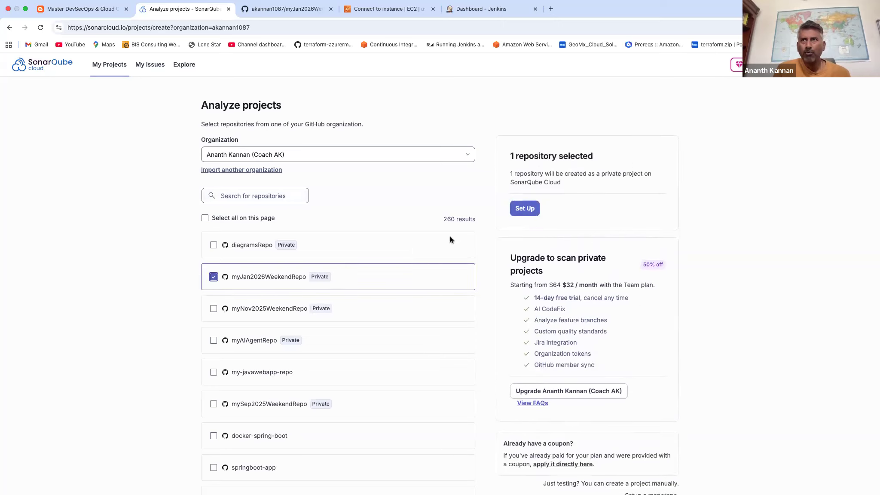
pyautogui.click(525, 209)
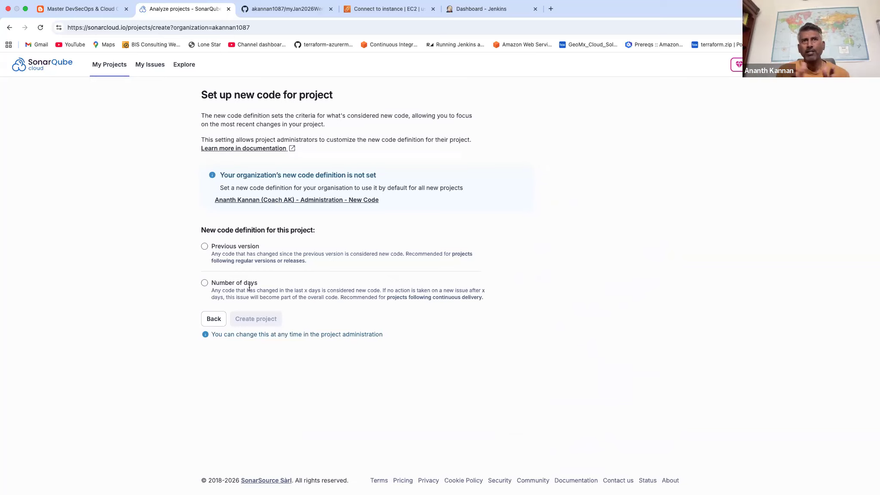
pyautogui.click(205, 248)
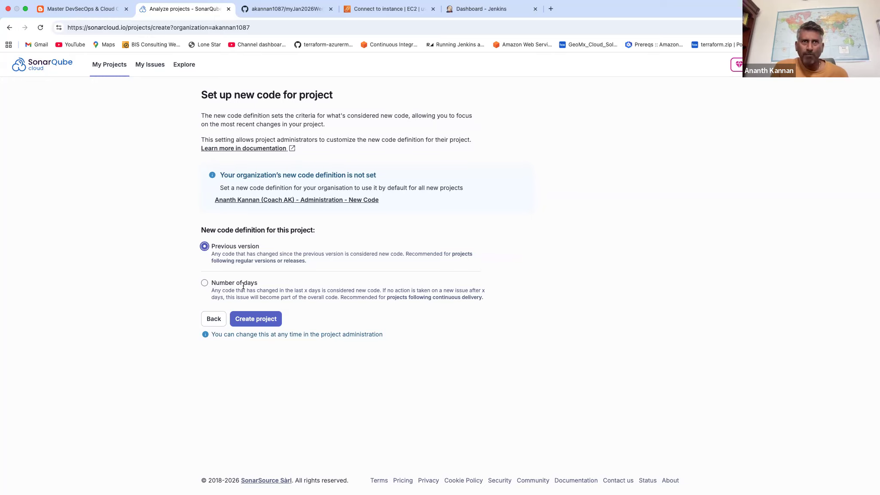
pyautogui.click(256, 319)
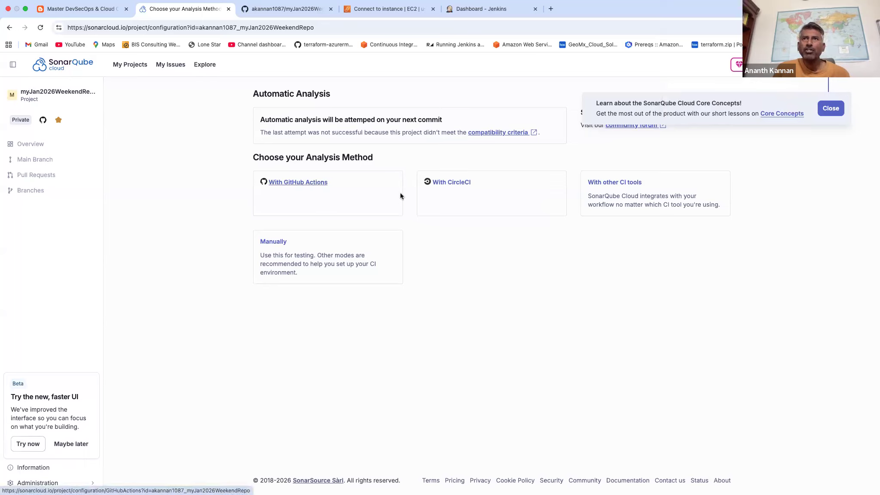
# Choose analysis with other CI tools for a Maven project and review the sonar.organization property and the mvn verify command.
pyautogui.click(607, 186)
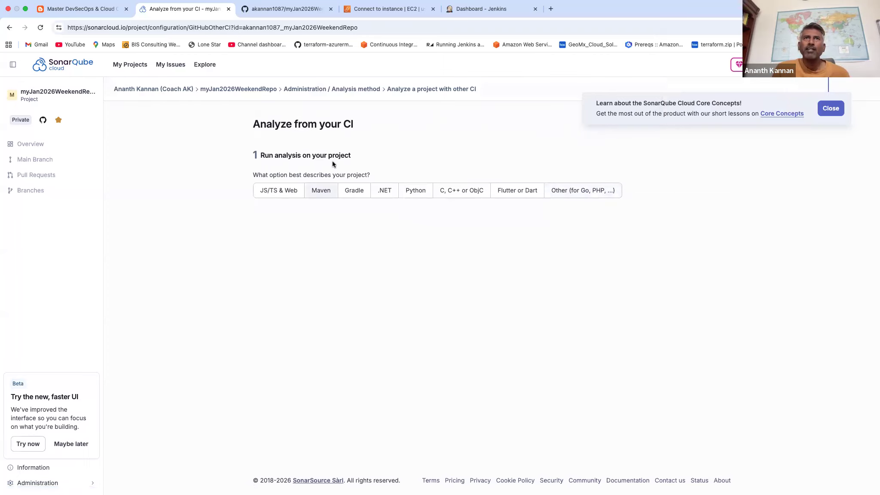
pyautogui.moveTo(278, 155); pyautogui.dragTo(325, 154)
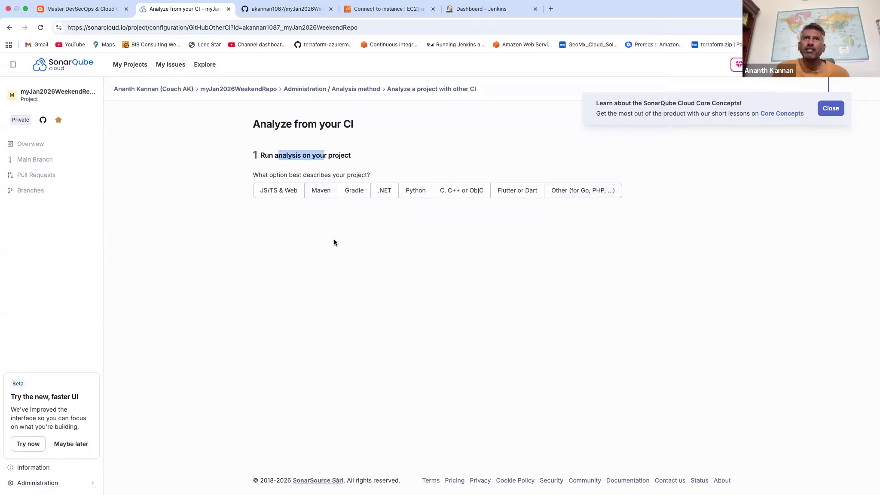
pyautogui.click(324, 195)
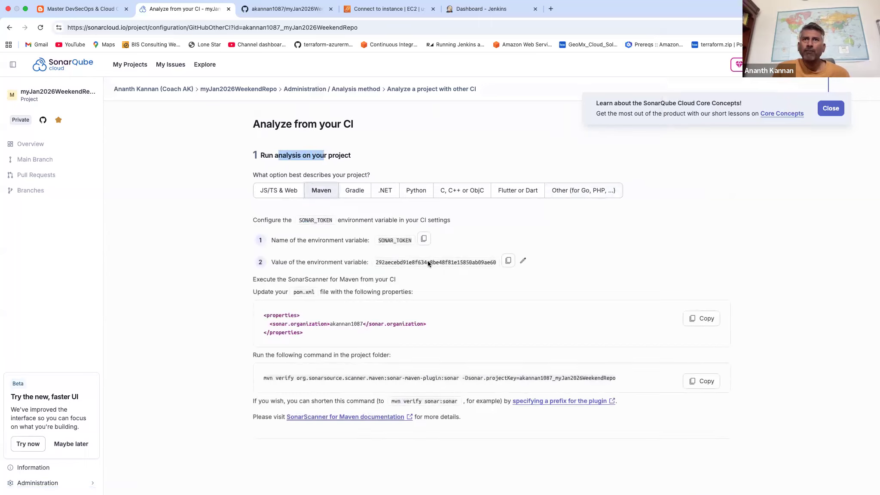
pyautogui.scroll(-1, 481, 299)
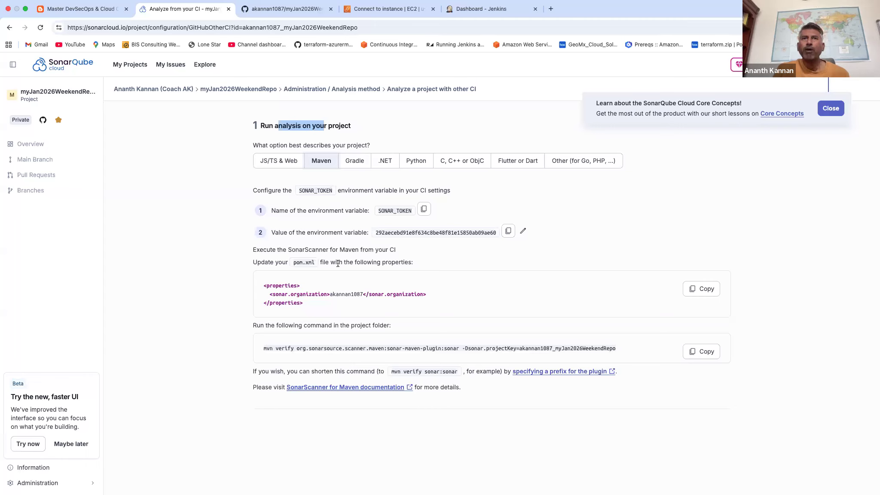
pyautogui.click(329, 294)
pyautogui.moveTo(329, 294); pyautogui.dragTo(359, 296)
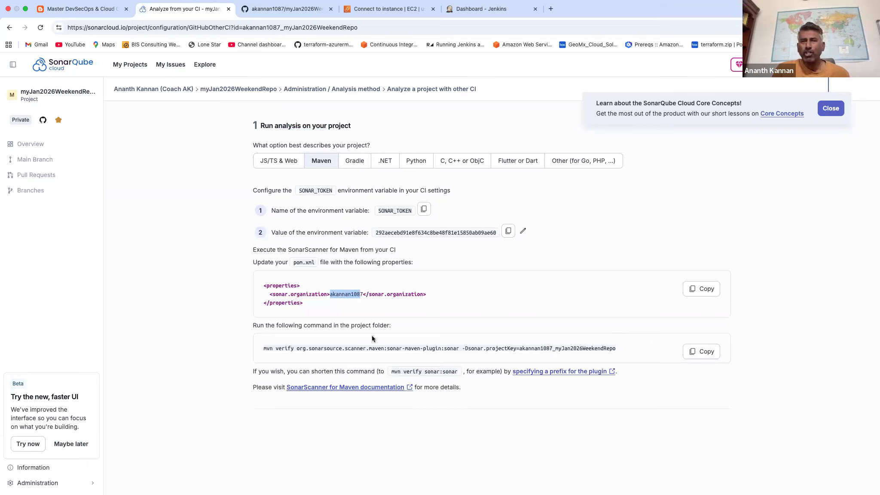
pyautogui.tripleClick(303, 349)
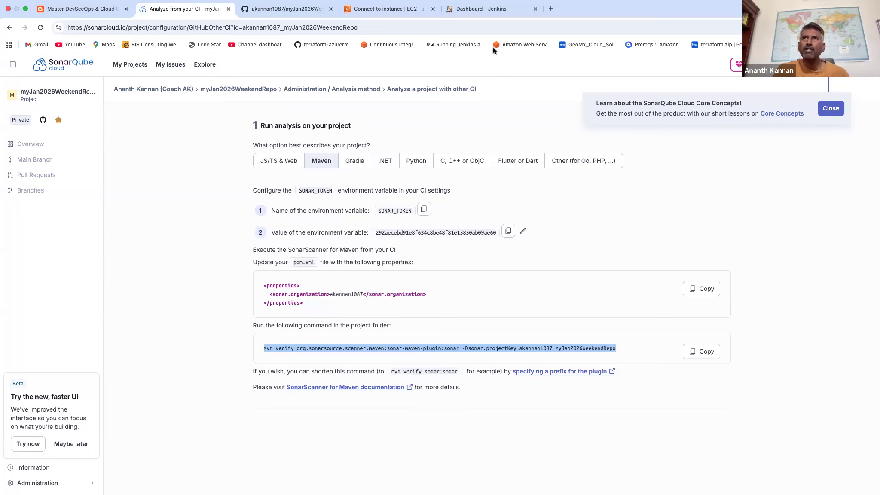
# Switch to Jenkins, search the available plugins for sonarqube and install the SonarQube Scanner plugin.
pyautogui.click(489, 11)
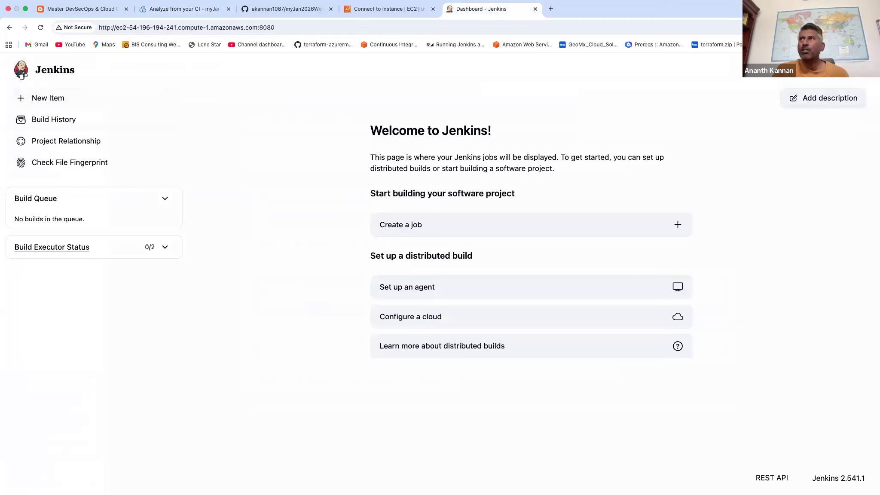
pyautogui.click(831, 71)
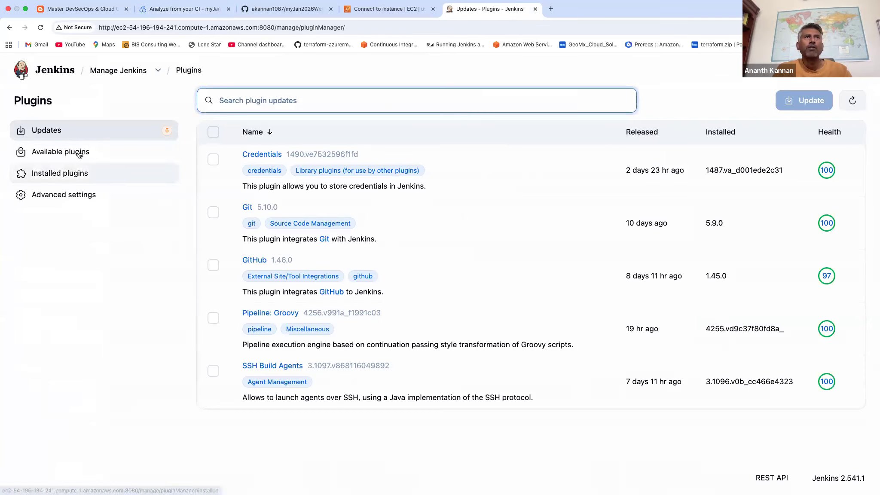
pyautogui.click(79, 151)
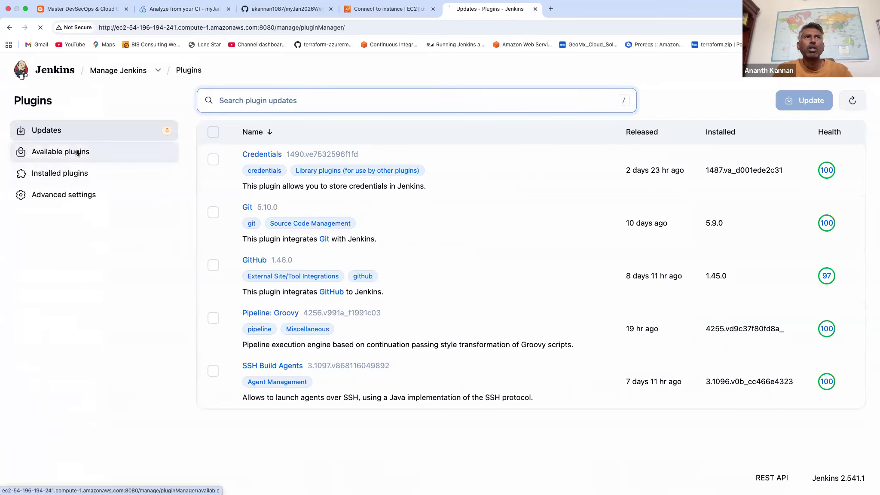
pyautogui.write('sonarqube')
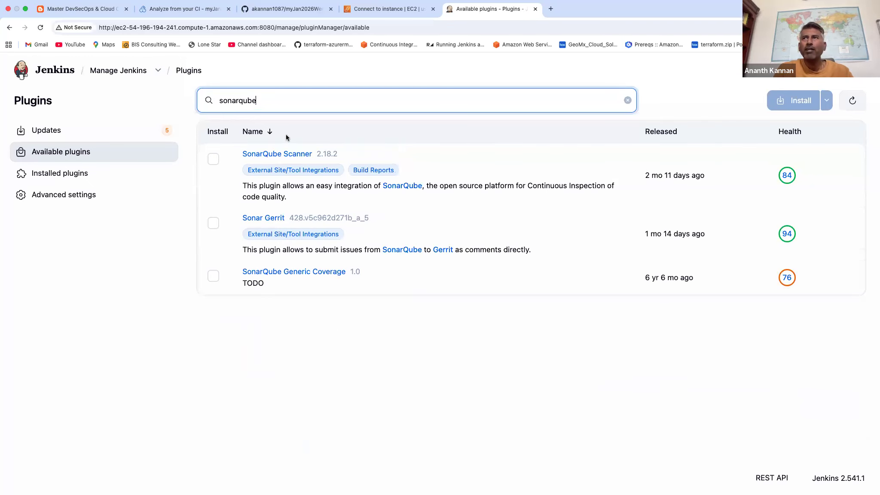
pyautogui.click(213, 160)
pyautogui.click(794, 101)
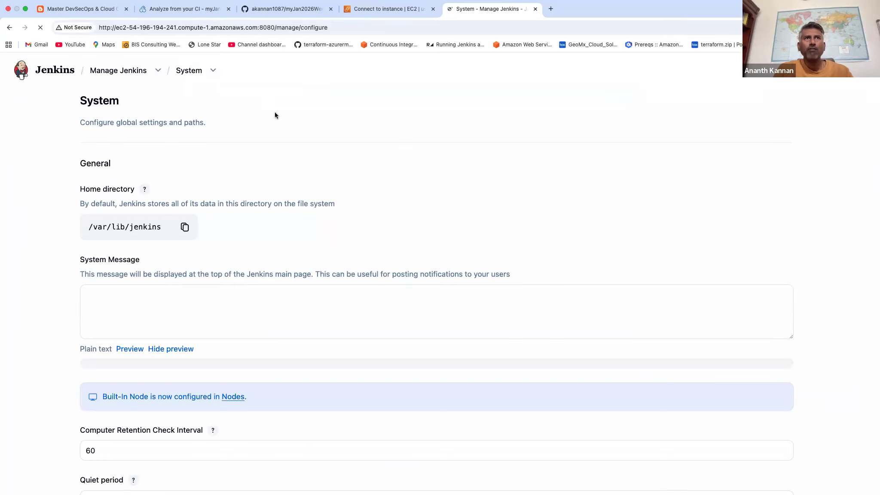
# Add a SonarQube installation named Sonarqube_Cloud under SonarQube servers in the Jenkins system configuration.
pyautogui.scroll(-20, 275, 115)
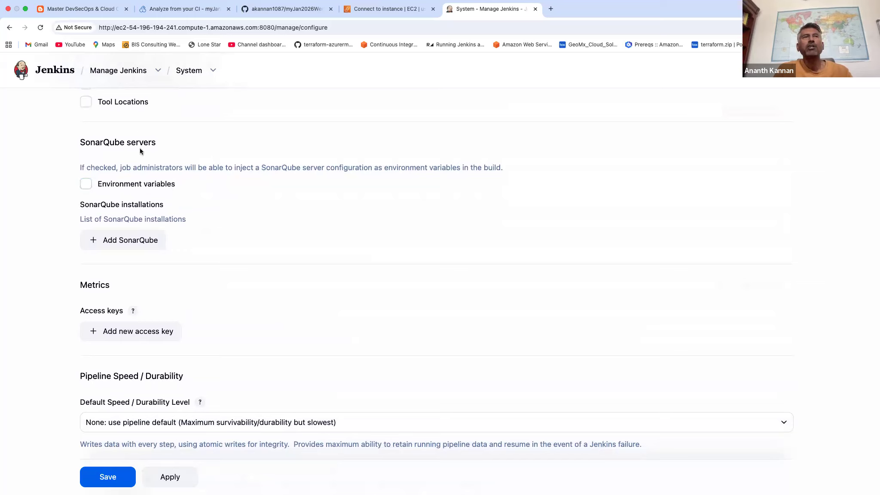
pyautogui.click(141, 240)
pyautogui.scroll(-1, 271, 234)
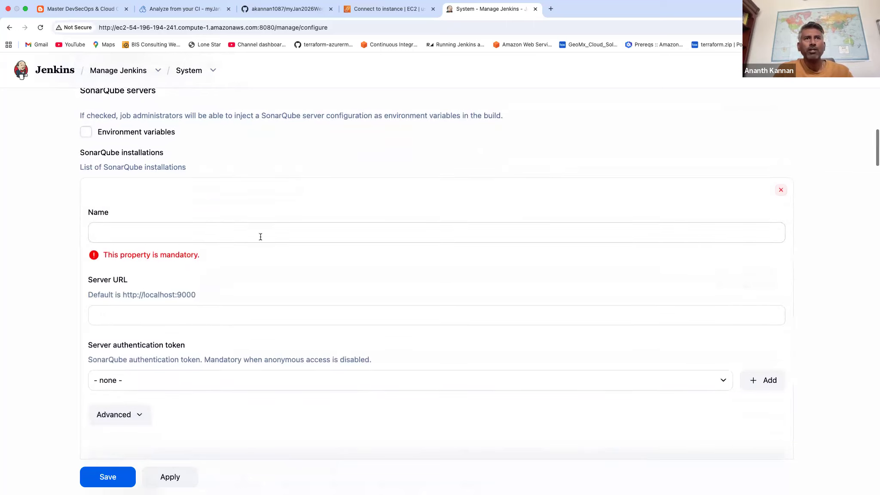
pyautogui.click(300, 234)
pyautogui.write('Sonarqube_Cloud')
pyautogui.scroll(-1, 257, 256)
pyautogui.scroll(-1, 255, 257)
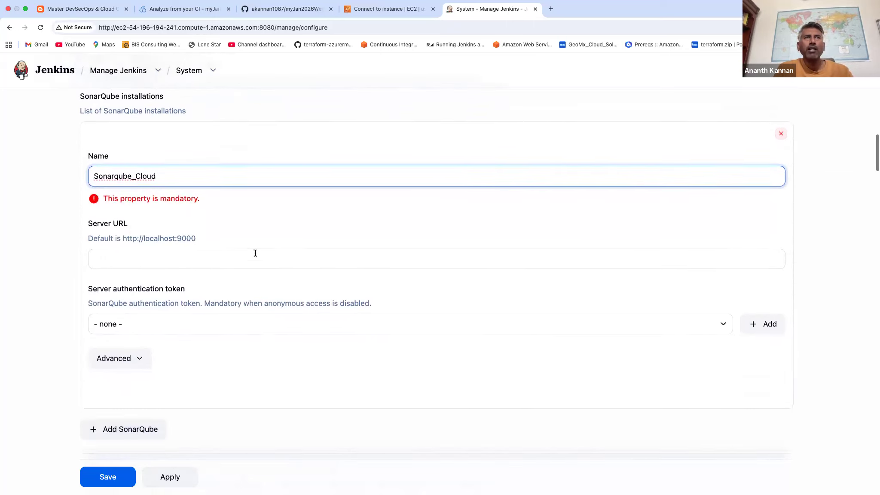
pyautogui.click(201, 10)
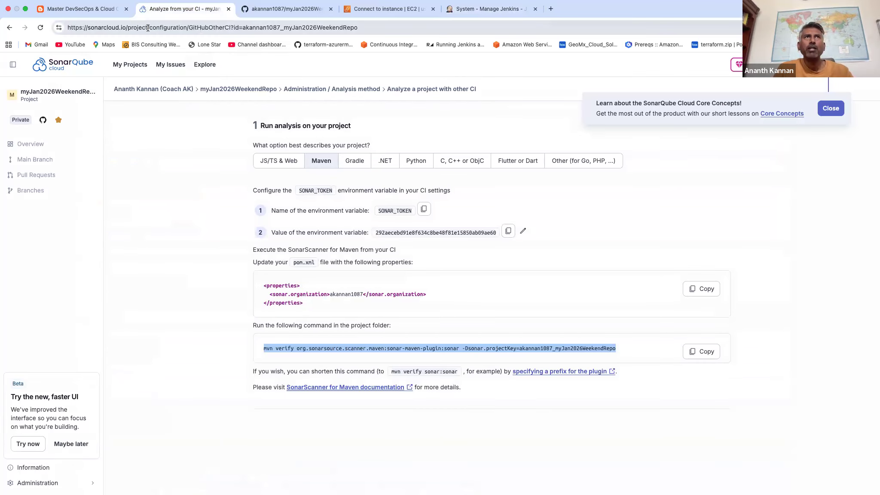
pyautogui.click(148, 28)
pyautogui.press('super+c')
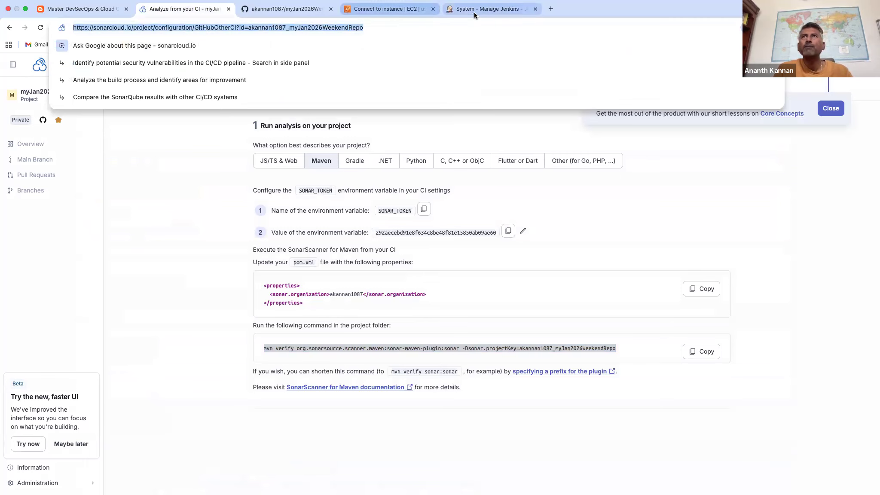
pyautogui.click(473, 13)
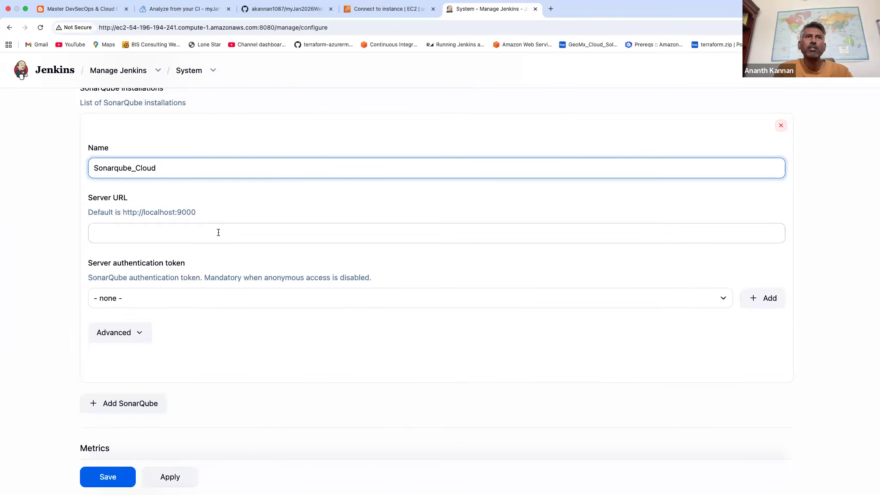
pyautogui.click(218, 232)
pyautogui.press('super+v')
pyautogui.moveTo(165, 234); pyautogui.dragTo(467, 238)
pyautogui.press('BackSpace')
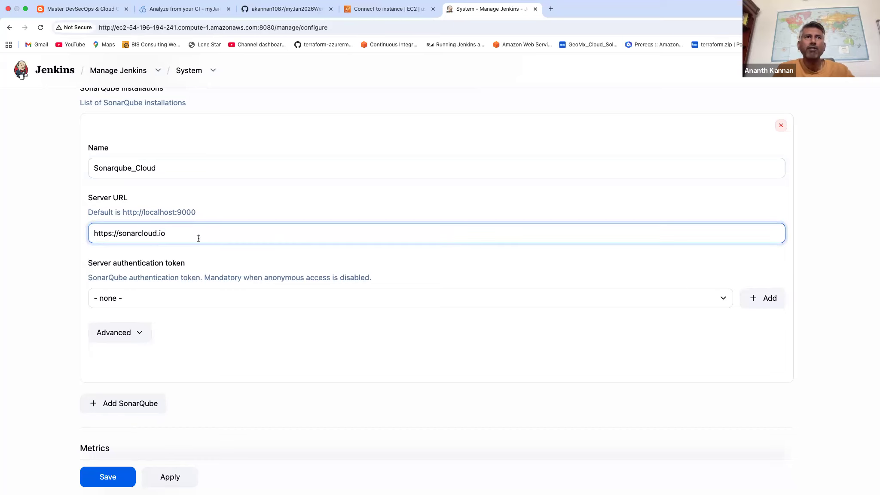
pyautogui.moveTo(119, 228); pyautogui.dragTo(91, 229)
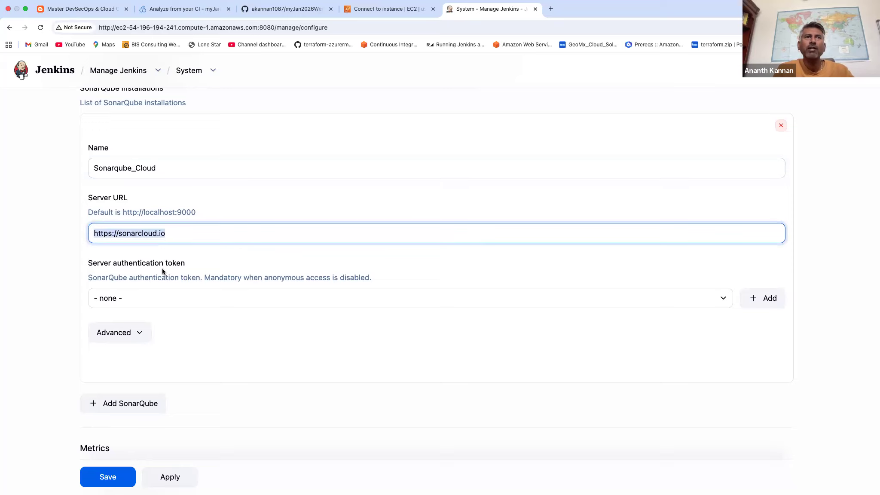
# Start a new Jenkins credential for the server authentication token and set its kind to Secret text.
pyautogui.moveTo(105, 263); pyautogui.dragTo(143, 264)
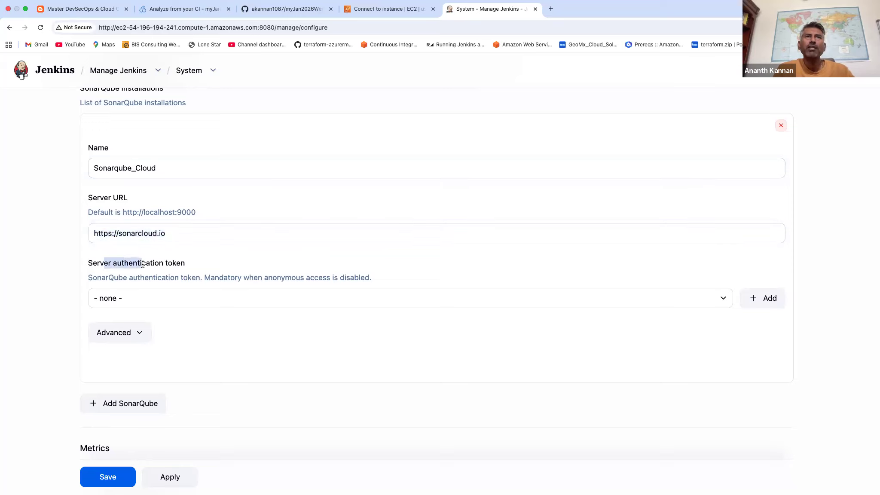
pyautogui.click(762, 300)
pyautogui.click(761, 319)
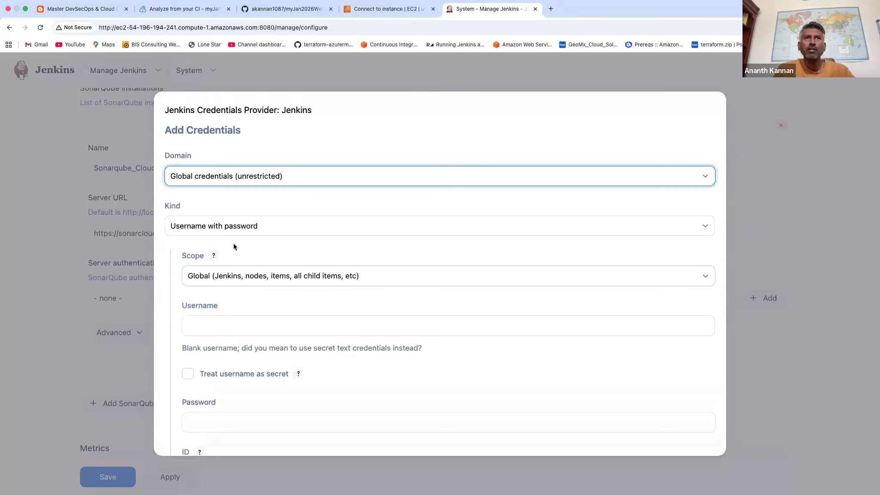
pyautogui.click(224, 227)
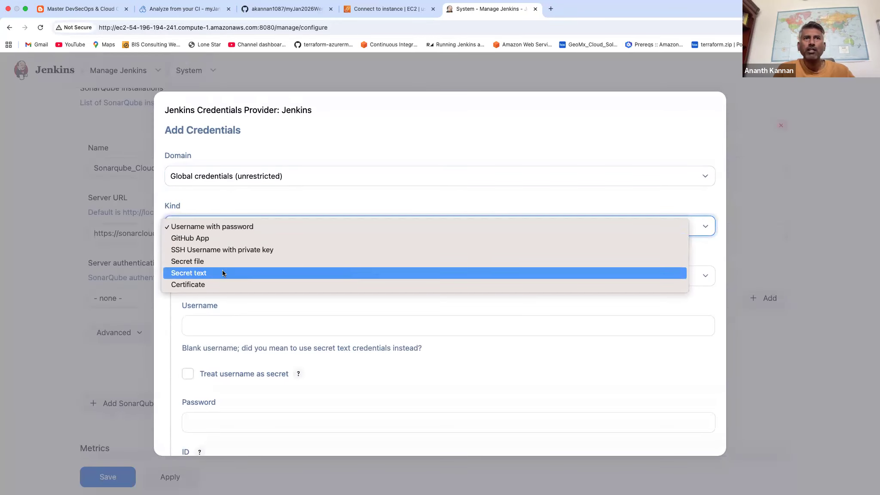
pyautogui.click(223, 272)
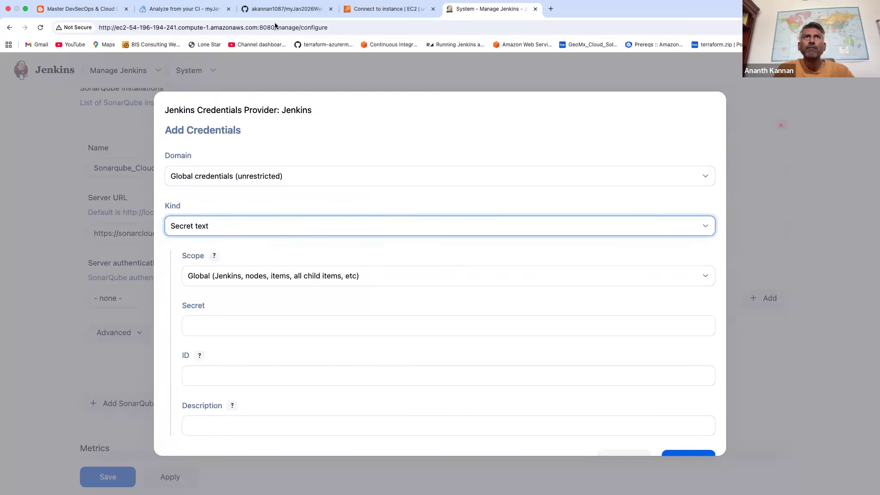
# Copy the SONAR_TOKEN value from SonarQube Cloud and paste it as the secret of the new Jenkins credential.
pyautogui.click(205, 13)
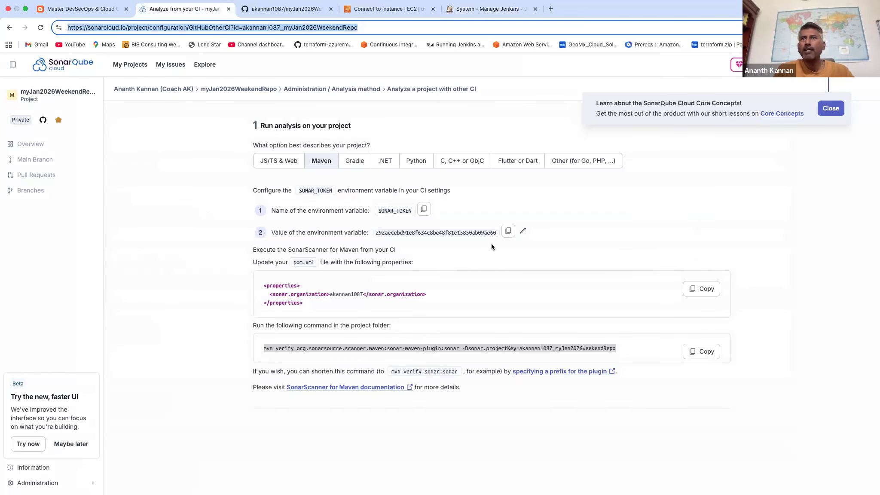
pyautogui.click(508, 231)
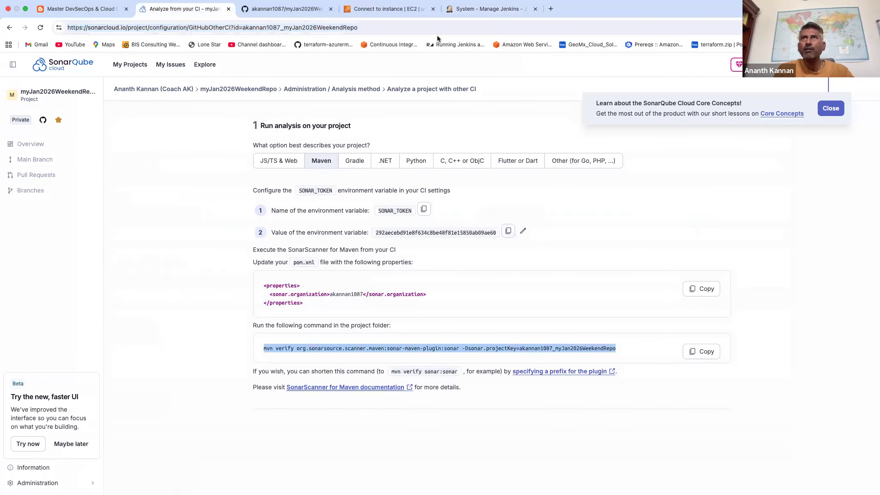
pyautogui.click(474, 14)
pyautogui.click(272, 327)
pyautogui.press('super+v')
pyautogui.scroll(-1, 300, 365)
# Describe the new secret text credential as "Sonar token added by Coach Feb 20 2026" and add it to Jenkins.
pyautogui.click(275, 400)
pyautogui.write('s')
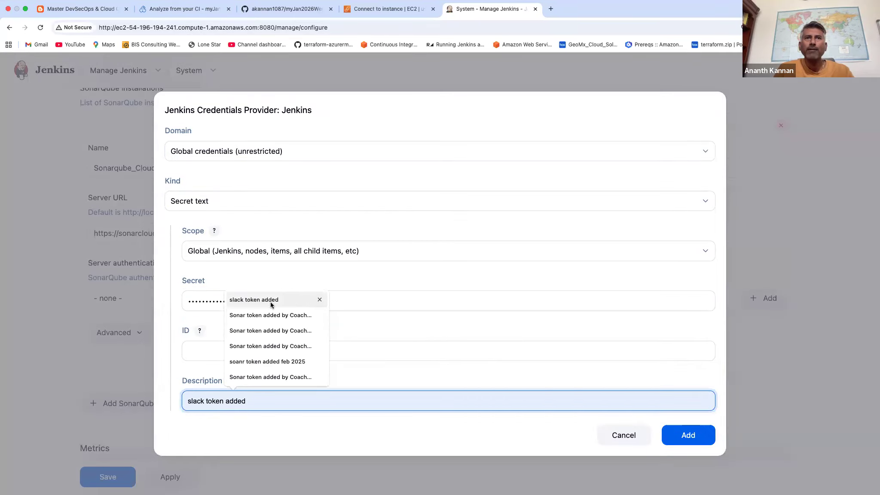
pyautogui.click(274, 315)
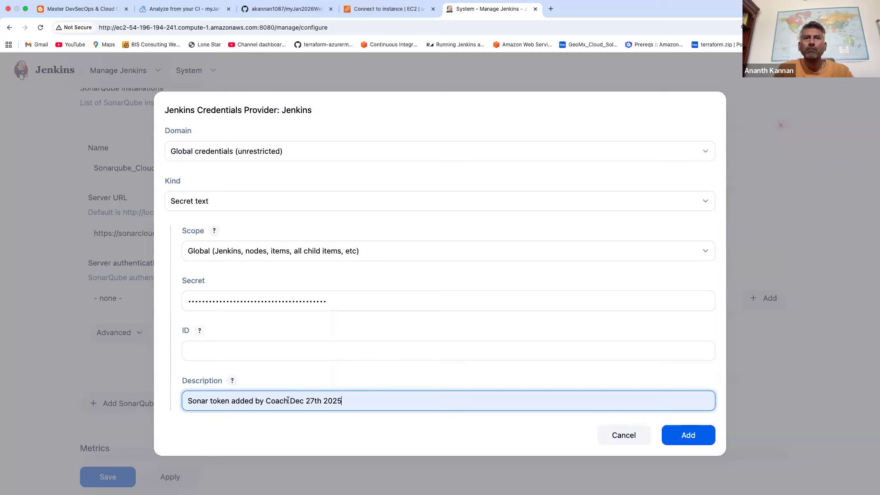
pyautogui.hotkey('alt', 'shift', 'Left')
pyautogui.hotkey('alt', 'shift', 'Left')
pyautogui.hotkey('alt', 'shift', 'Left')
pyautogui.press('BackSpace')
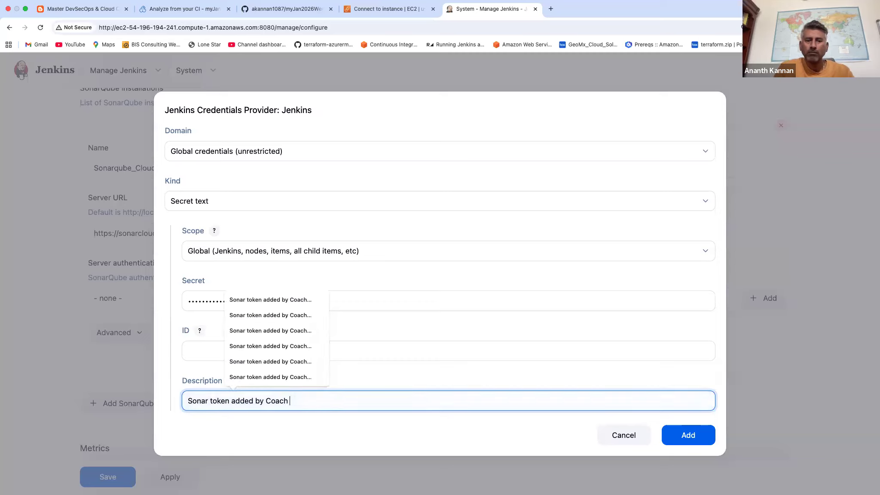
pyautogui.write('Feb 2')
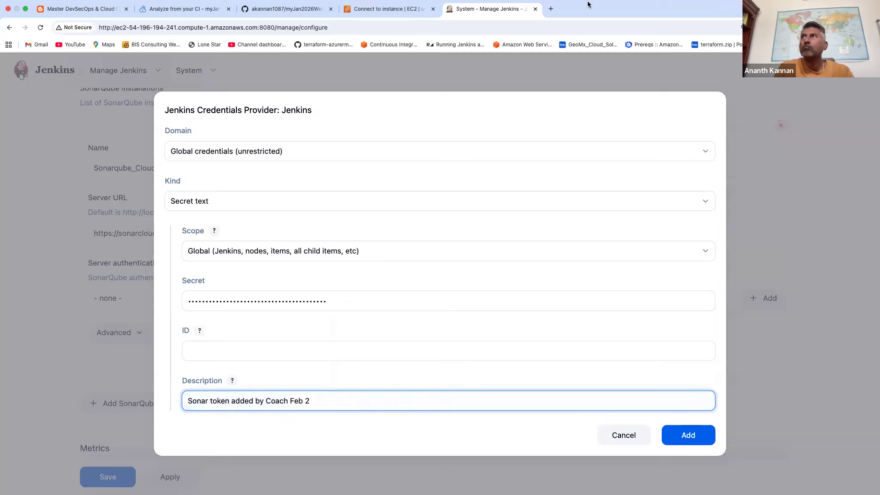
pyautogui.write('0 2026')
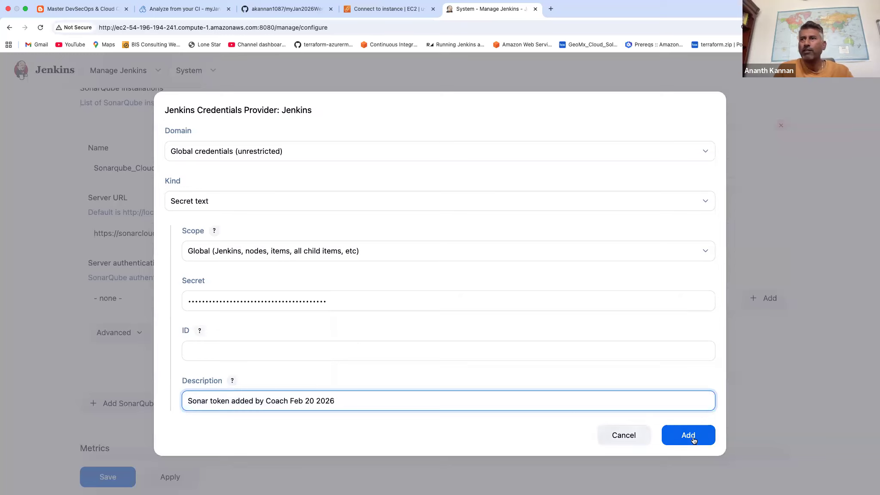
pyautogui.click(688, 435)
# Choose "Sonar token added by Coach Feb 20 2026" as the server authentication token and enable Environment variables for SonarQube servers.
pyautogui.click(222, 303)
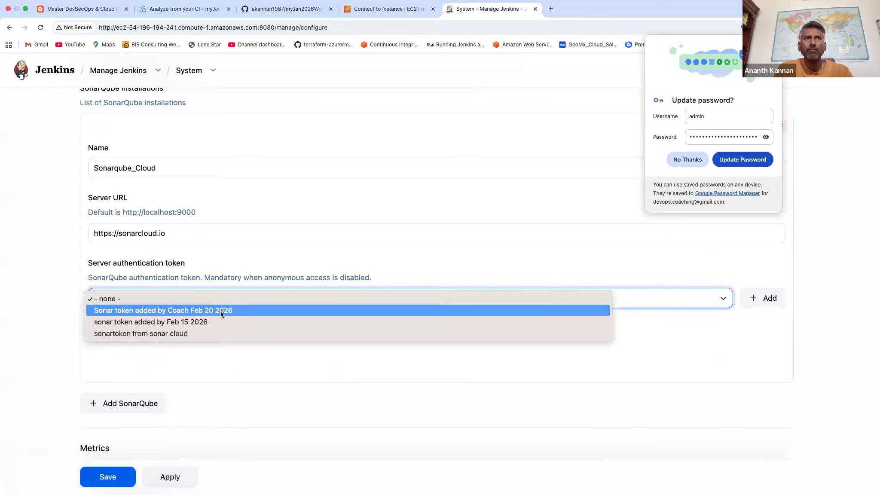
pyautogui.click(221, 311)
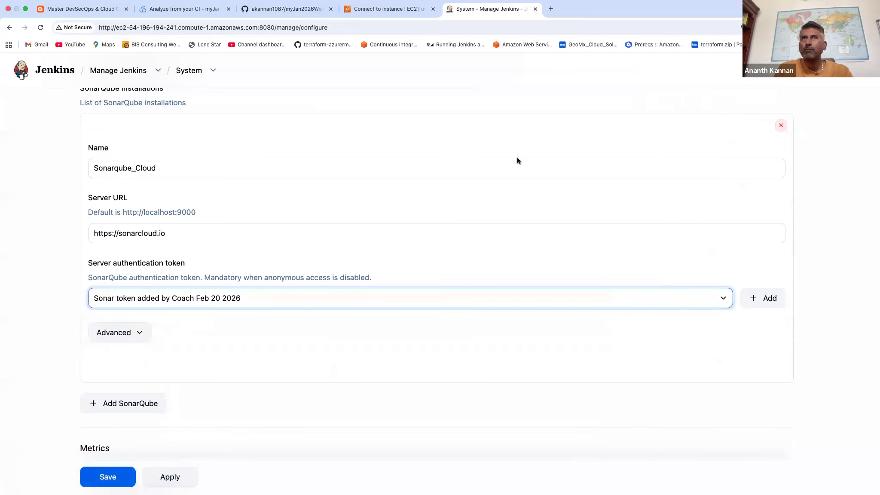
pyautogui.scroll(3, 284, 248)
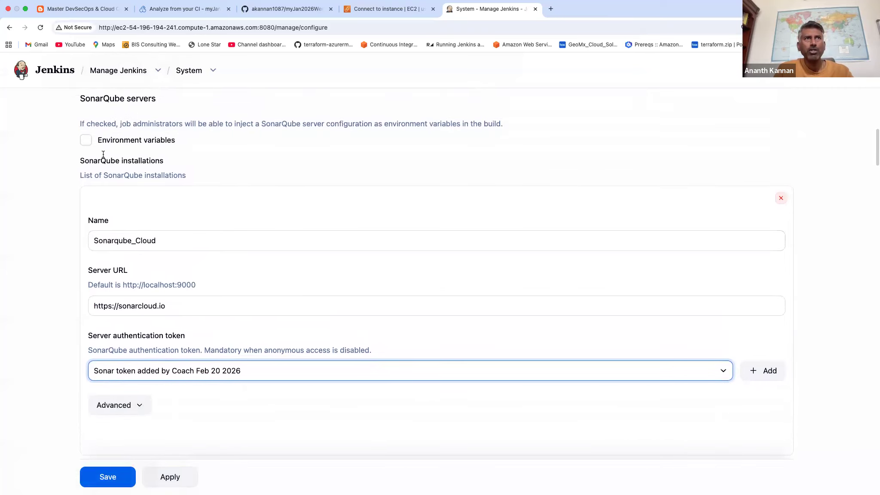
pyautogui.click(86, 140)
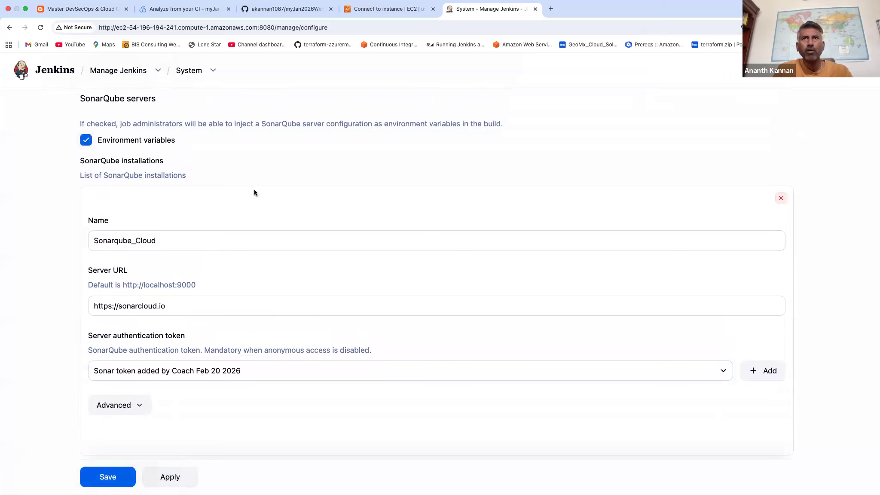
# Apply and save the Jenkins system configuration with the Sonarqube_Cloud server settings.
pyautogui.scroll(-7, 296, 230)
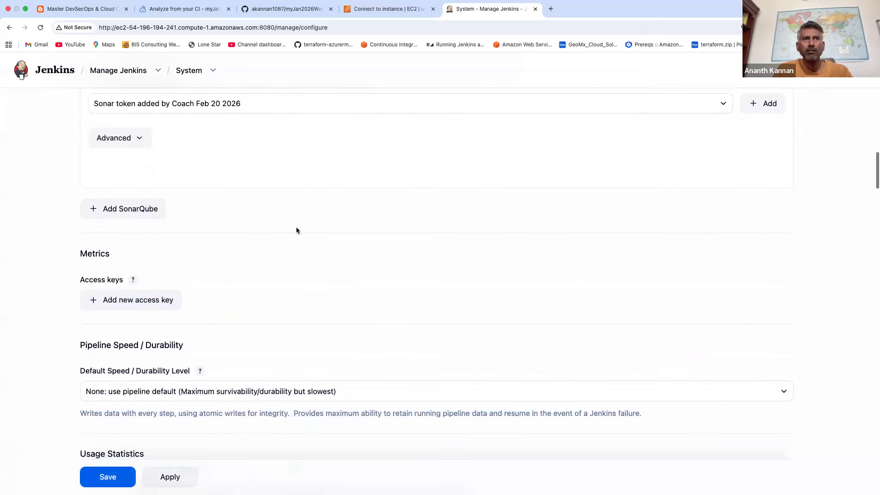
pyautogui.scroll(-7, 297, 230)
pyautogui.scroll(18, 296, 230)
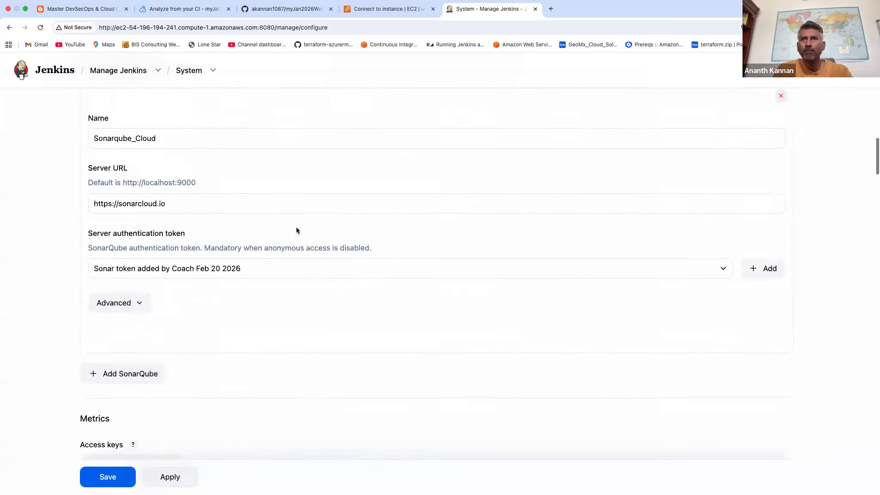
pyautogui.scroll(-20, 422, 261)
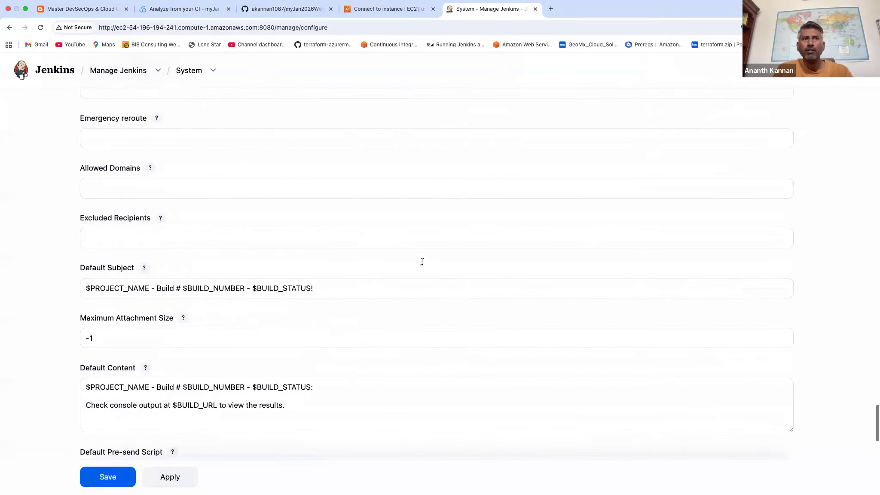
pyautogui.click(183, 430)
pyautogui.click(120, 432)
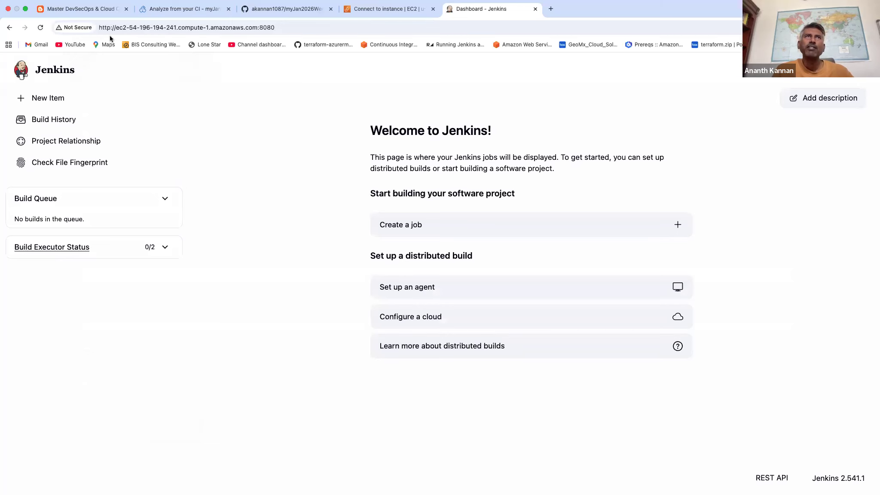
# Examine the sample Jenkins pipeline code for running a SonarCloud scan in the coachdevops.com blog article.
pyautogui.click(98, 12)
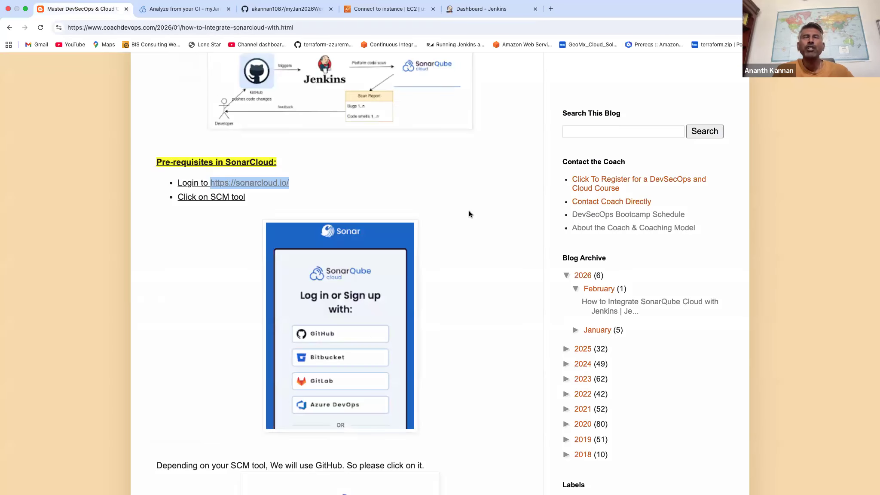
pyautogui.scroll(-7, 468, 213)
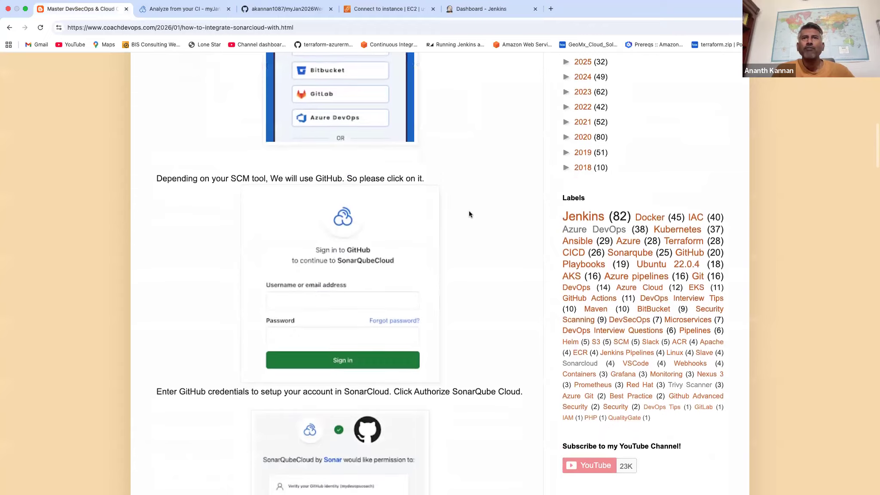
pyautogui.scroll(-20, 469, 213)
pyautogui.scroll(-20, 469, 214)
pyautogui.scroll(-6, 469, 214)
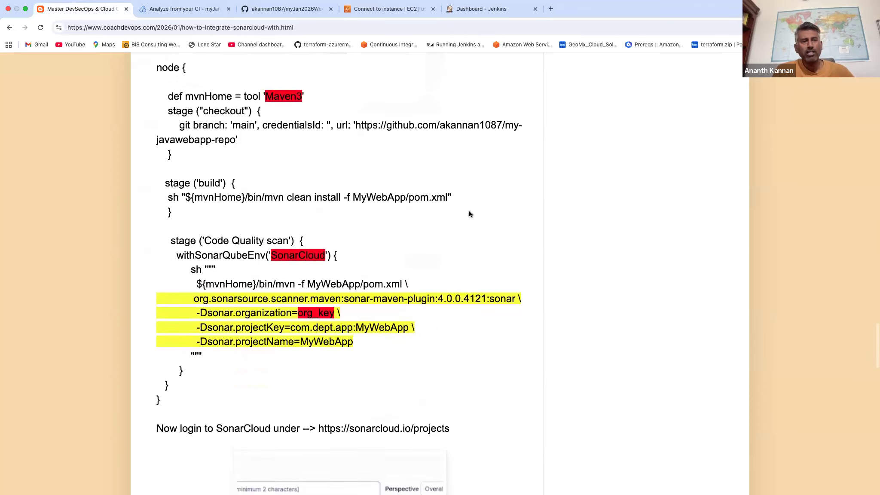
pyautogui.scroll(-1, 469, 214)
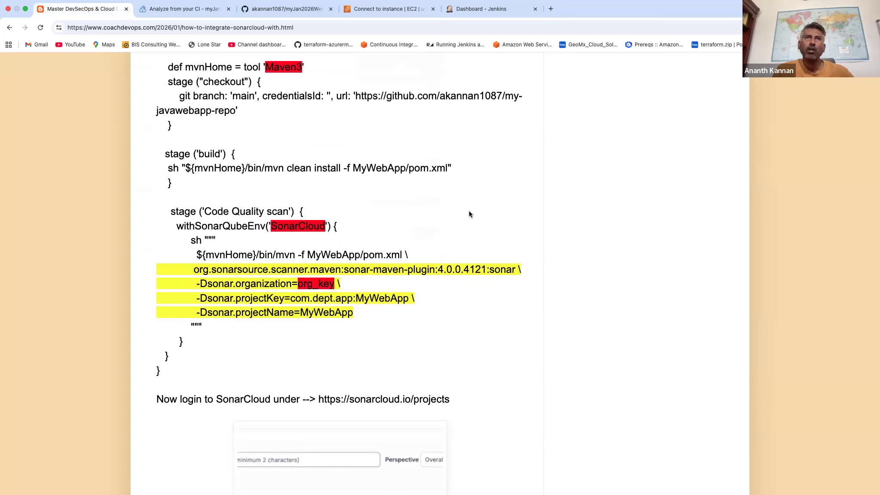
pyautogui.scroll(3, 469, 213)
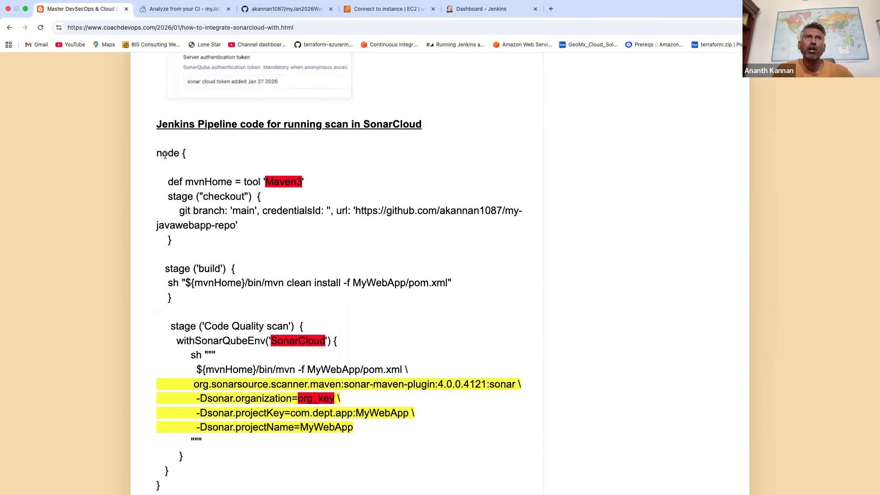
pyautogui.tripleClick(183, 180)
pyautogui.click(466, 162)
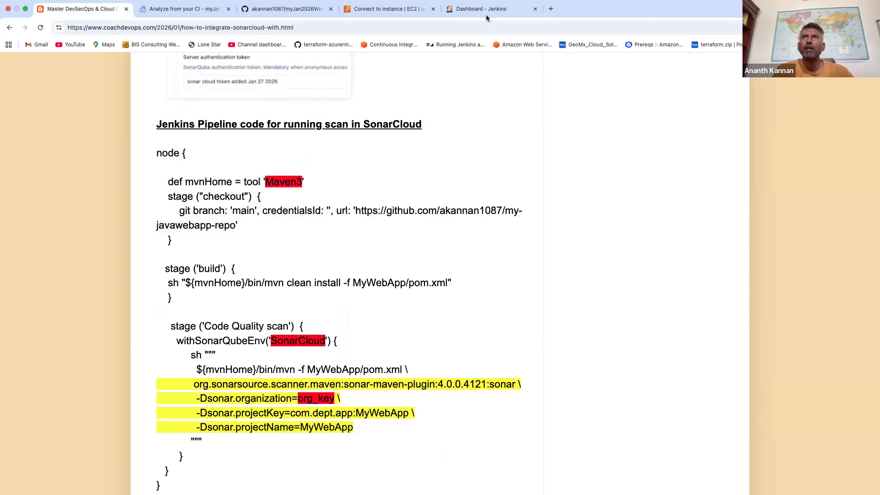
# Return to the Jenkins dashboard and create a Pipeline job named mySonarQubePipelineJob.
pyautogui.click(484, 11)
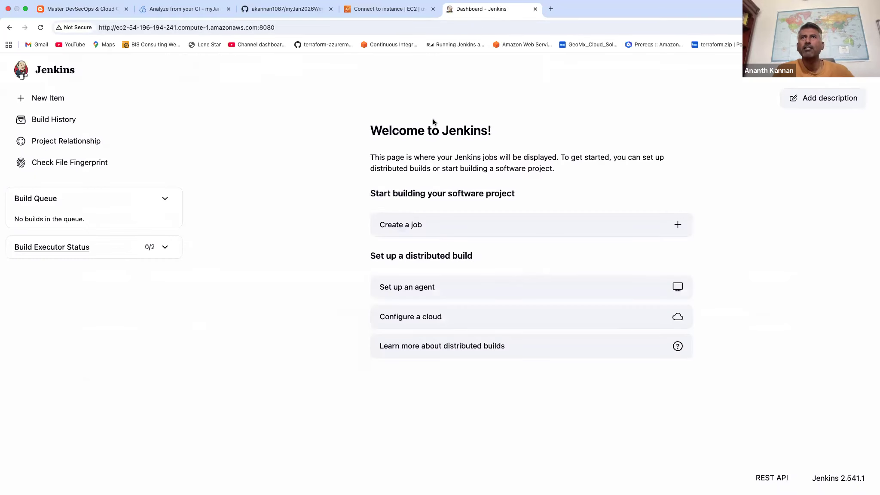
pyautogui.click(403, 225)
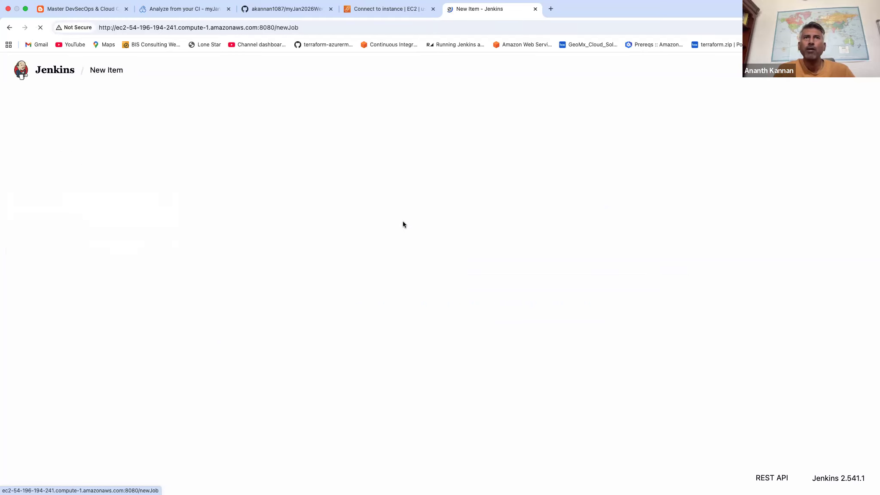
pyautogui.click(258, 145)
pyautogui.write('mySona')
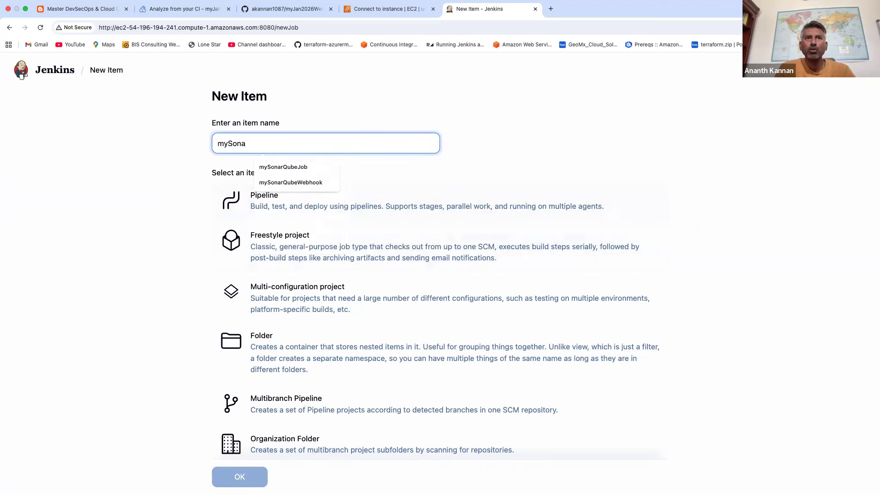
pyautogui.write('rQube')
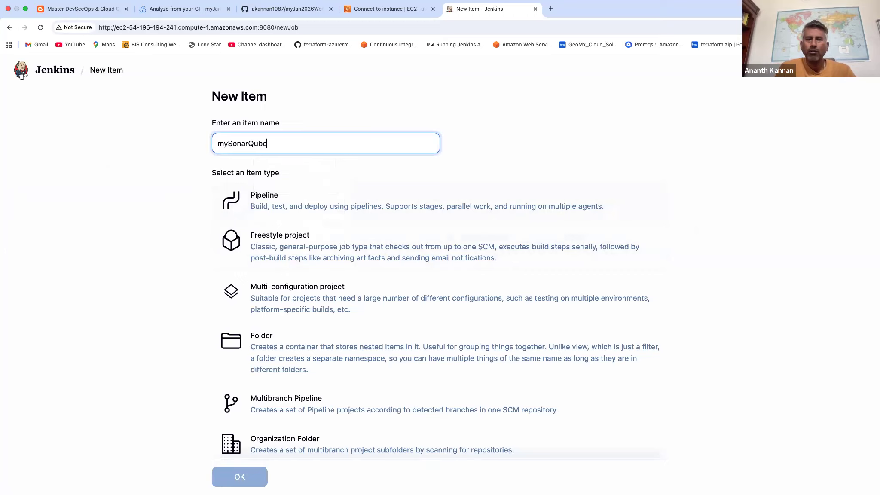
pyautogui.write('PipelineJob')
pyautogui.click(271, 204)
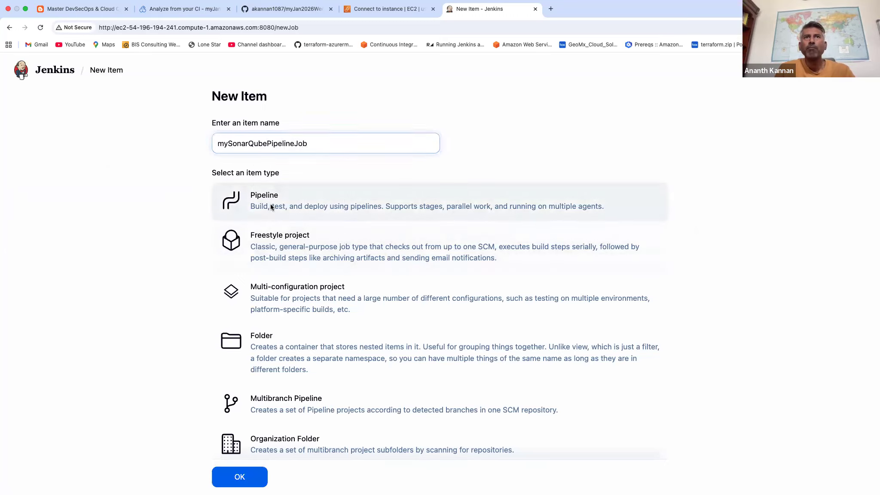
pyautogui.scroll(-3, 301, 344)
pyautogui.click(247, 428)
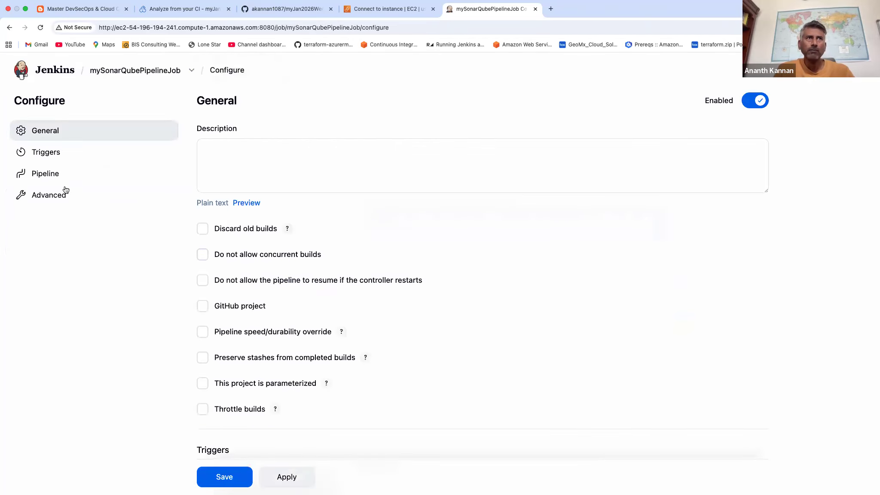
# Load the Hello World sample into the job's pipeline script.
pyautogui.click(51, 177)
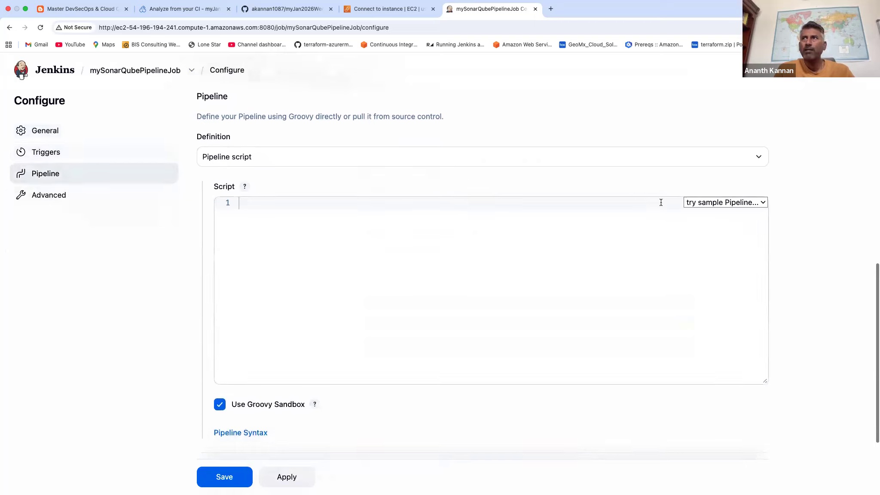
pyautogui.click(722, 202)
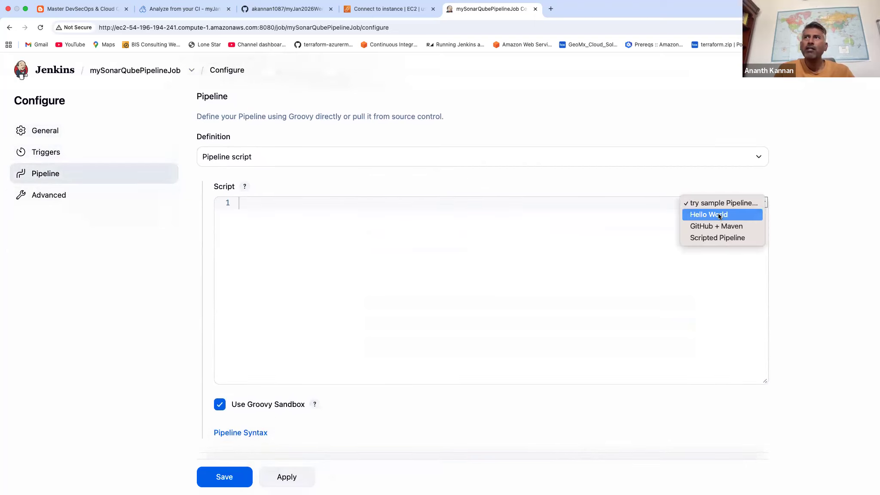
pyautogui.click(719, 216)
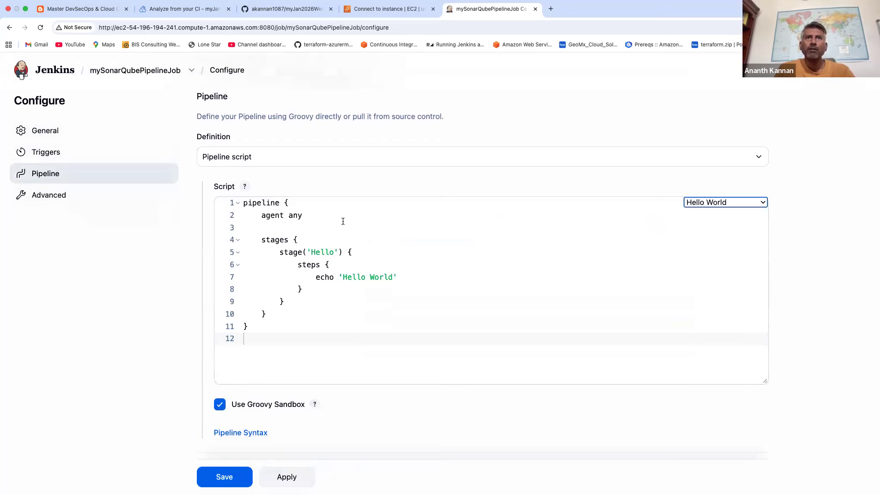
# Rename the script's Hello stage to Checkout and clear the echo line inside its steps block.
pyautogui.doubleClick(318, 254)
pyautogui.write('Checkout')
pyautogui.doubleClick(361, 277)
pyautogui.tripleClick(362, 276)
pyautogui.press('BackSpace')
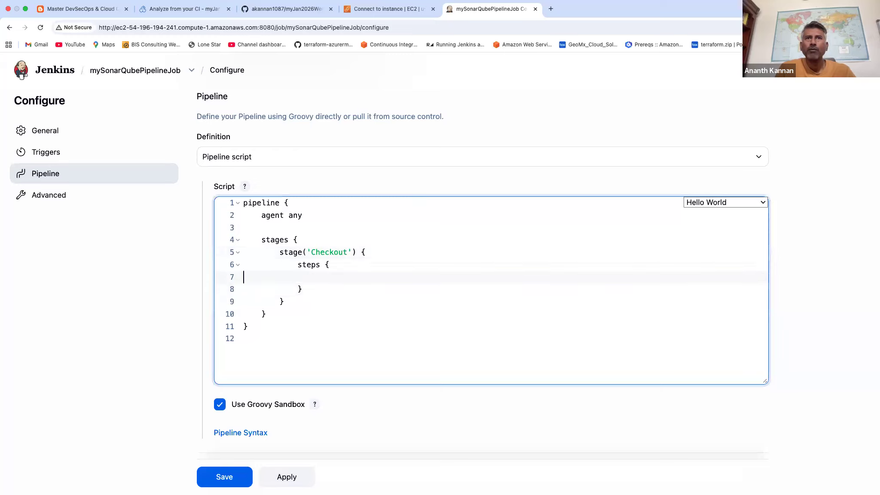
# Open the Pipeline Syntax Snippet Generator and set the sample step to git: Git.
pyautogui.click(253, 432)
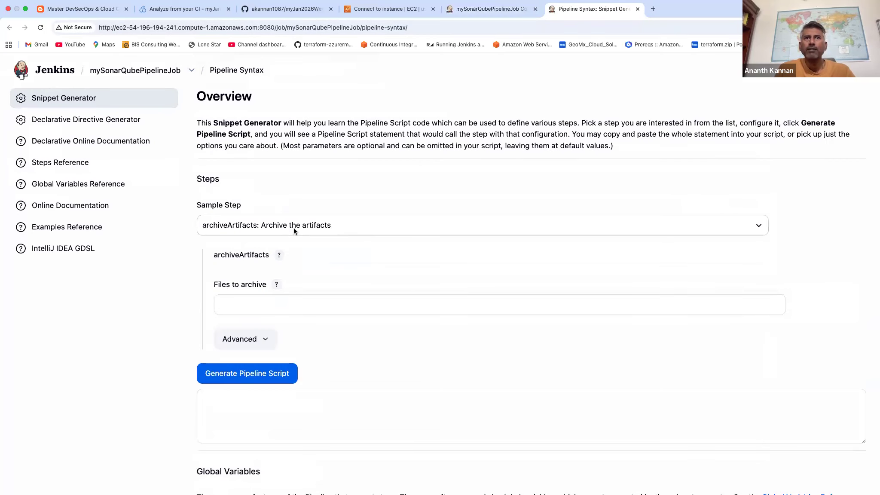
pyautogui.click(292, 230)
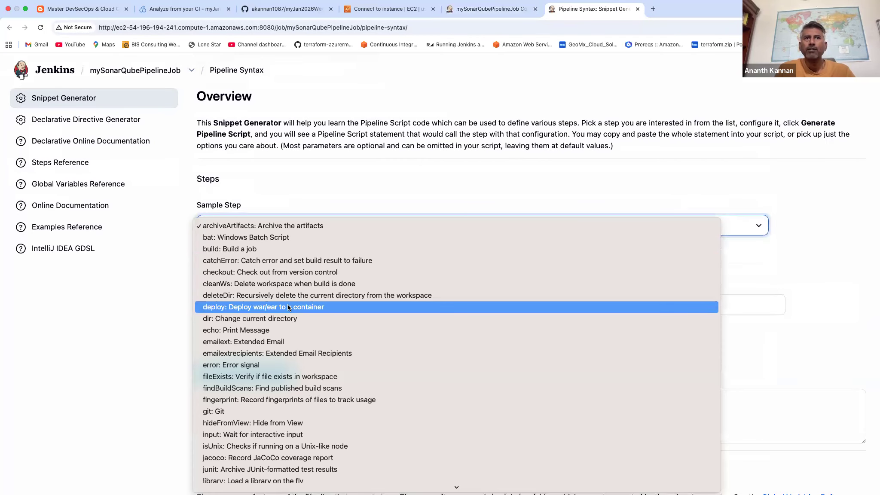
pyautogui.click(278, 408)
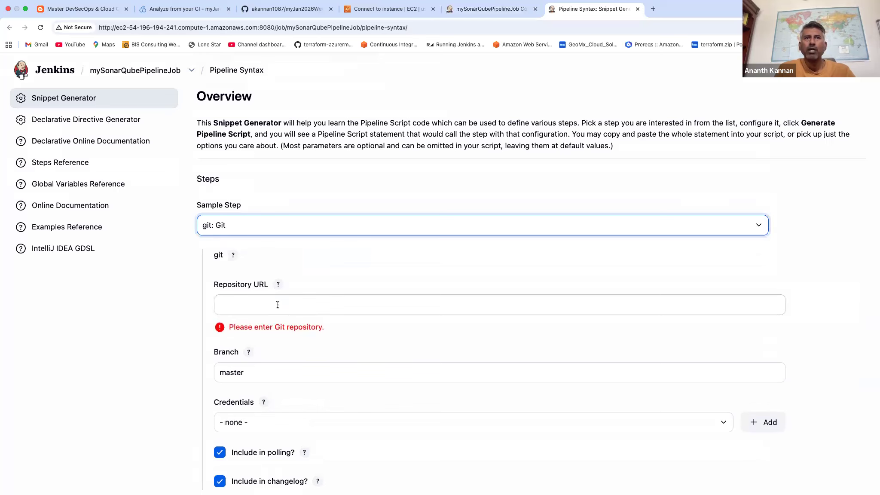
# Copy the myJan2026WeekendRepo address from its GitHub page and enter it as the git step's Repository URL.
pyautogui.click(284, 8)
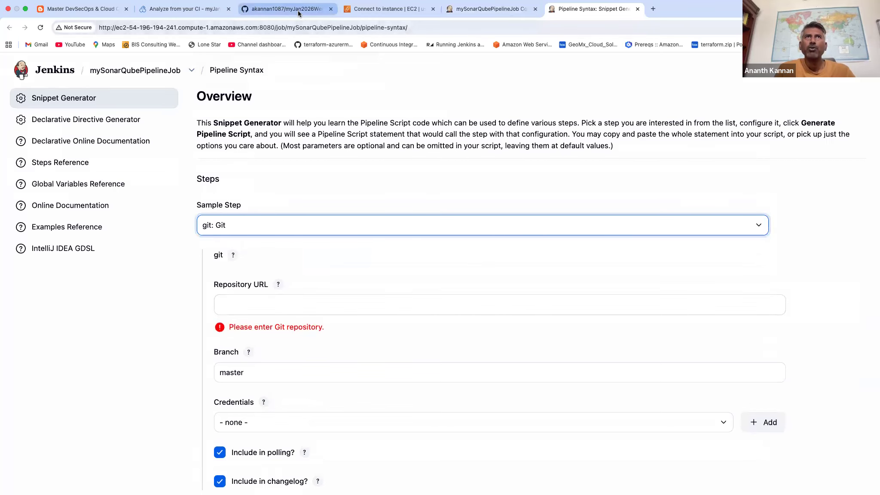
pyautogui.click(224, 25)
pyautogui.press('super+c')
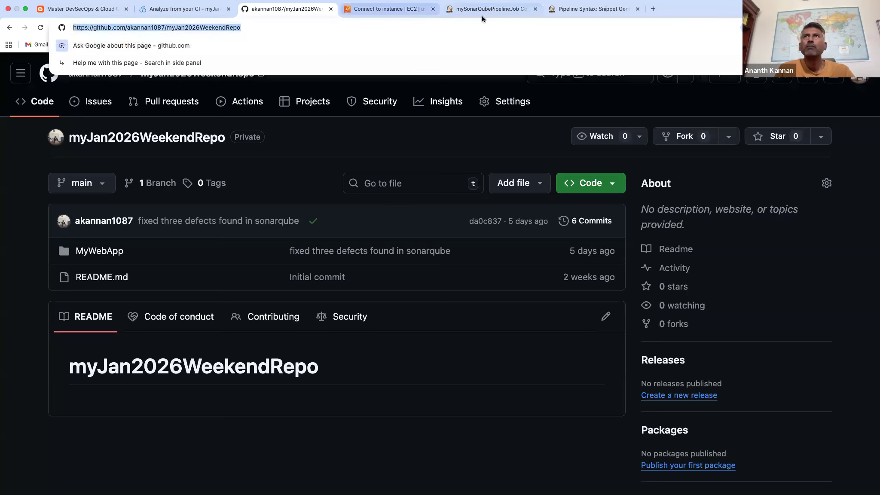
pyautogui.click(582, 12)
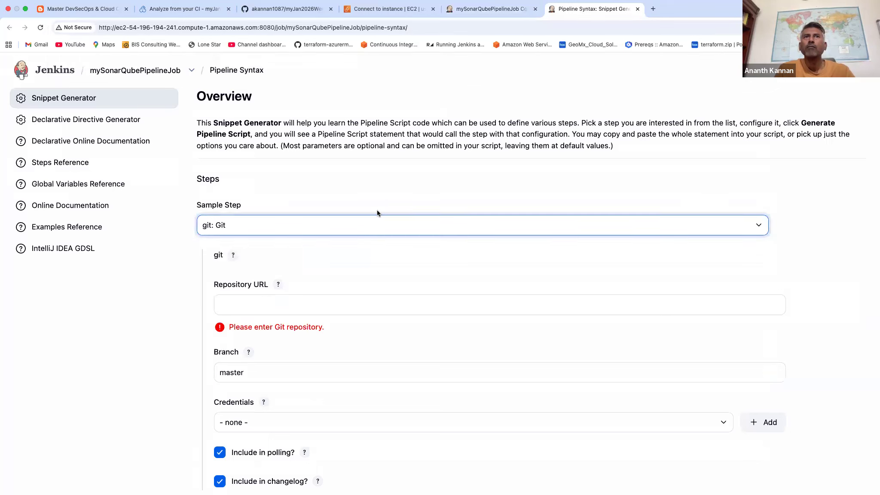
pyautogui.click(298, 299)
pyautogui.press('super+v')
pyautogui.click(277, 370)
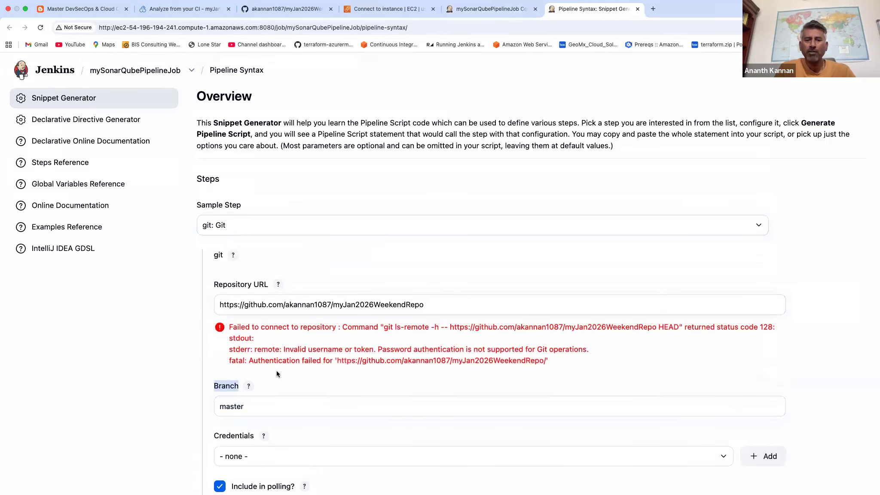
# Set the git step's branch to main and choose the credential described as github PAT added on 14 feb 26.
pyautogui.doubleClick(239, 406)
pyautogui.write('ma')
pyautogui.click(322, 375)
pyautogui.scroll(-5, 323, 374)
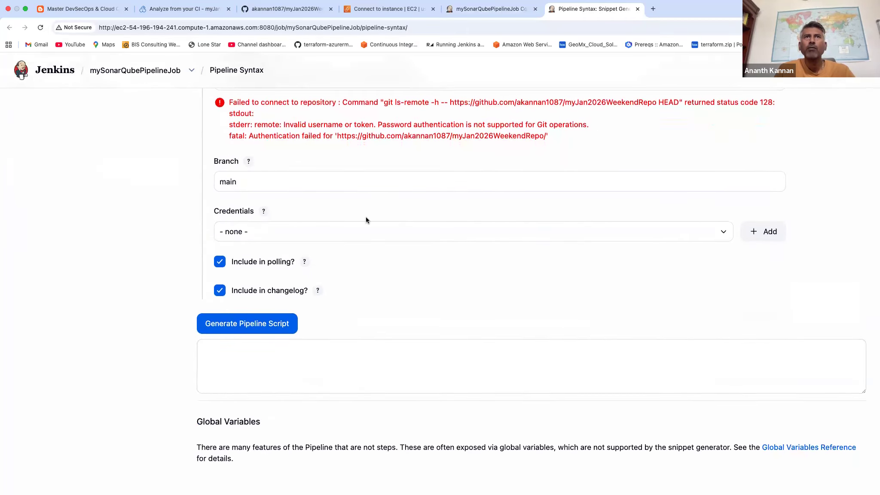
pyautogui.scroll(4, 365, 217)
pyautogui.click(355, 328)
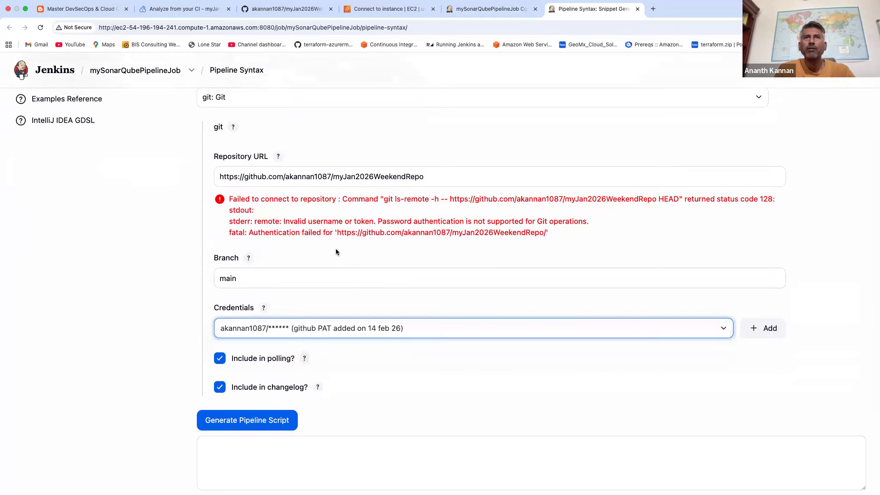
# Generate the pipeline script for the git step and copy the resulting statement.
pyautogui.scroll(-2, 373, 336)
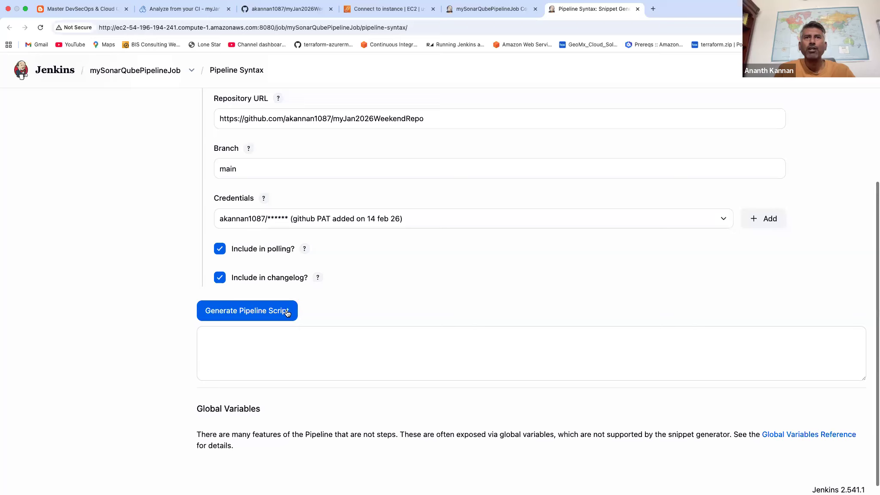
pyautogui.click(289, 310)
pyautogui.doubleClick(292, 335)
pyautogui.tripleClick(292, 335)
pyautogui.press('super+c')
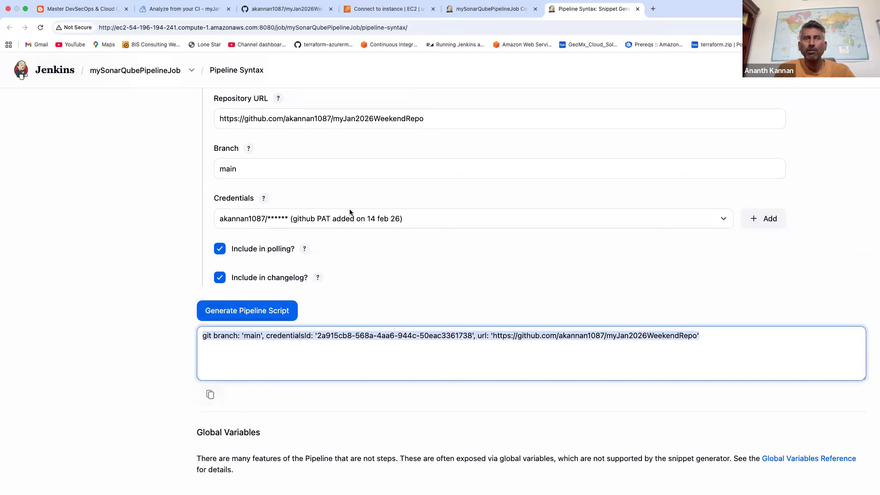
# Paste the generated git statement into the Checkout stage's steps block and save mySonarQubePipelineJob.
pyautogui.click(466, 8)
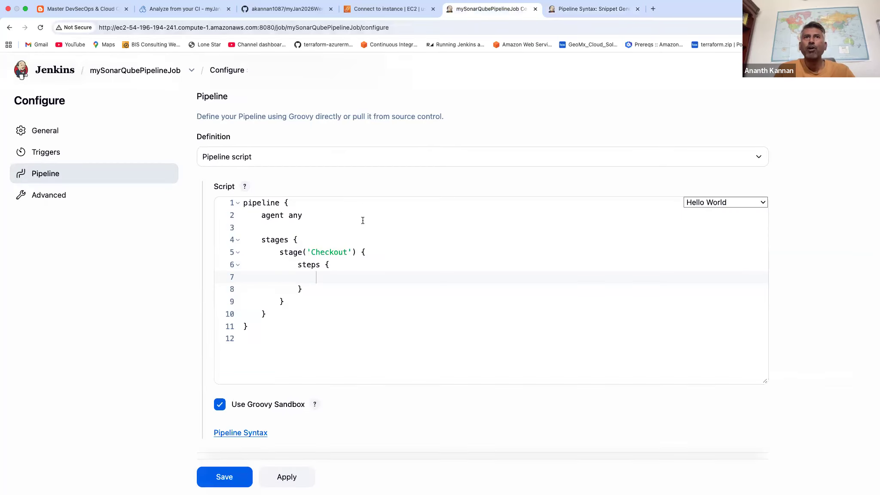
pyautogui.click(330, 275)
pyautogui.press('super+v')
pyautogui.click(337, 306)
pyautogui.scroll(-2, 383, 310)
pyautogui.click(286, 428)
pyautogui.click(224, 428)
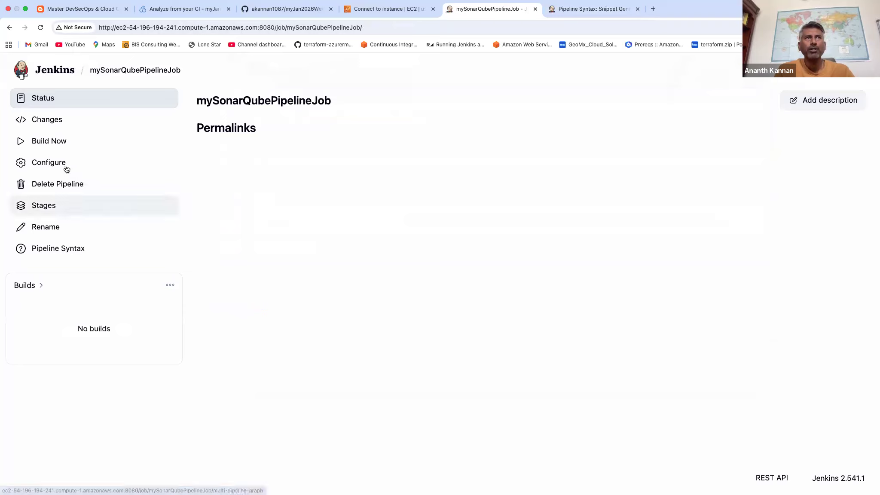
# Build mySonarQubePipelineJob, check the console output of build #1, and return to the job page.
pyautogui.click(51, 141)
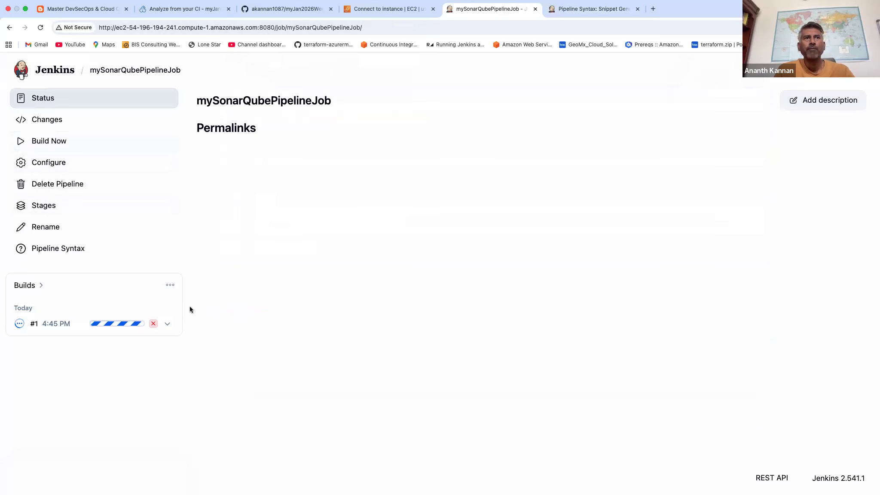
pyautogui.click(125, 323)
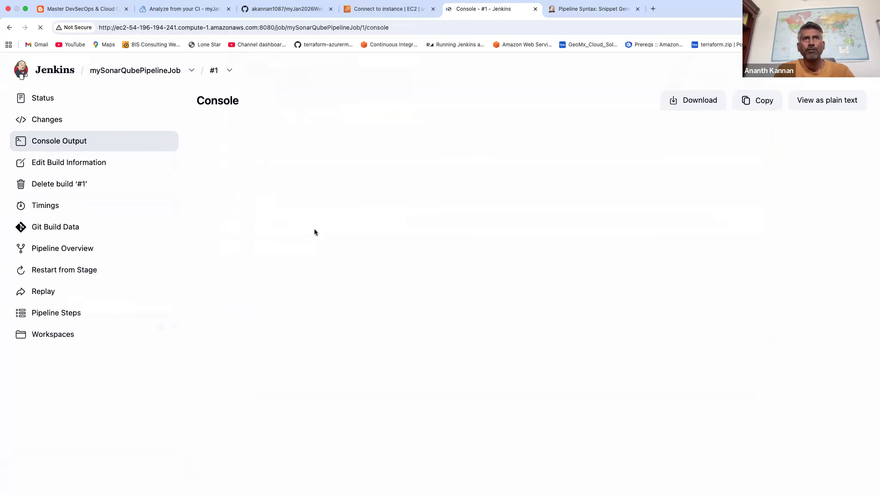
pyautogui.click(130, 74)
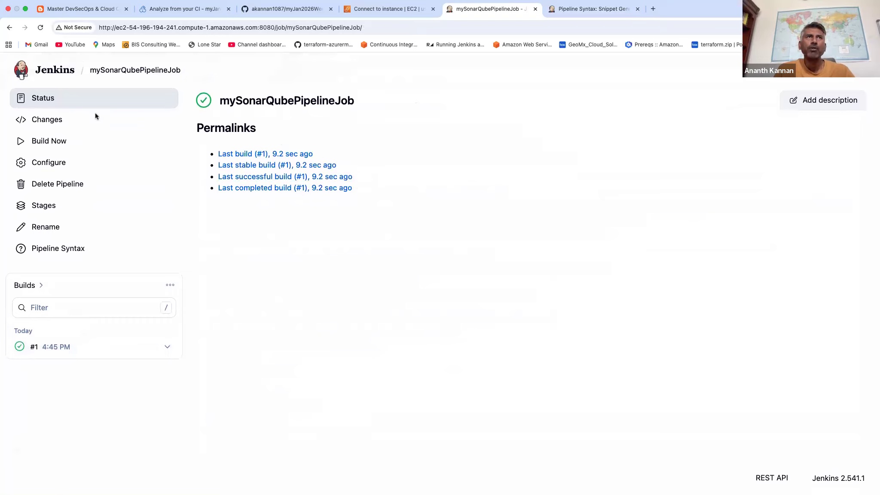
# Install the Pipeline: Stage View plugin from the available plugins and open mySonarQubePipelineJob's stage view.
pyautogui.click(54, 70)
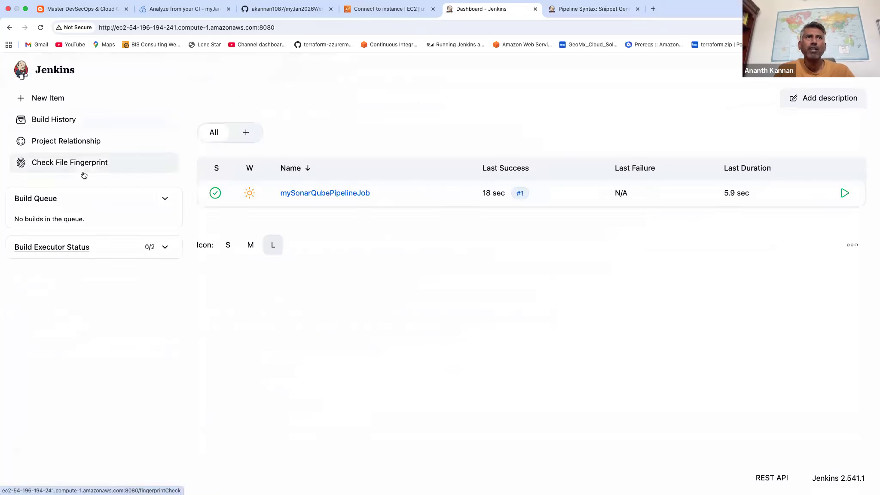
pyautogui.click(832, 71)
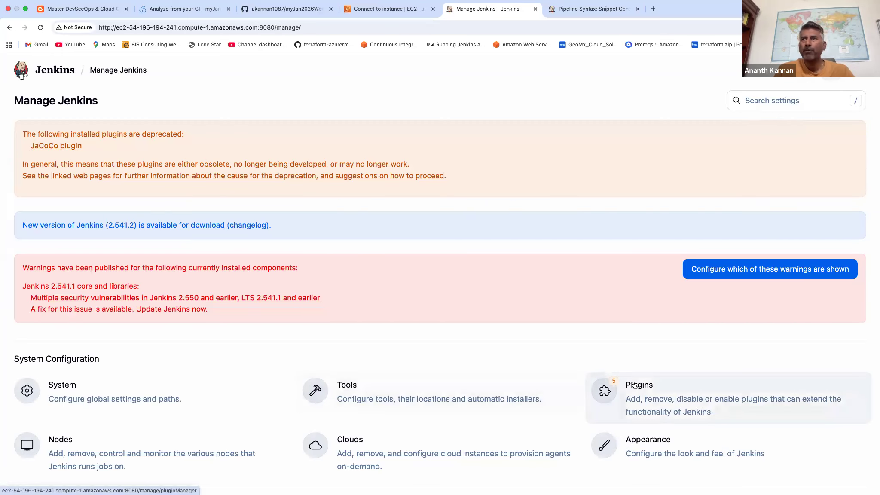
pyautogui.click(623, 384)
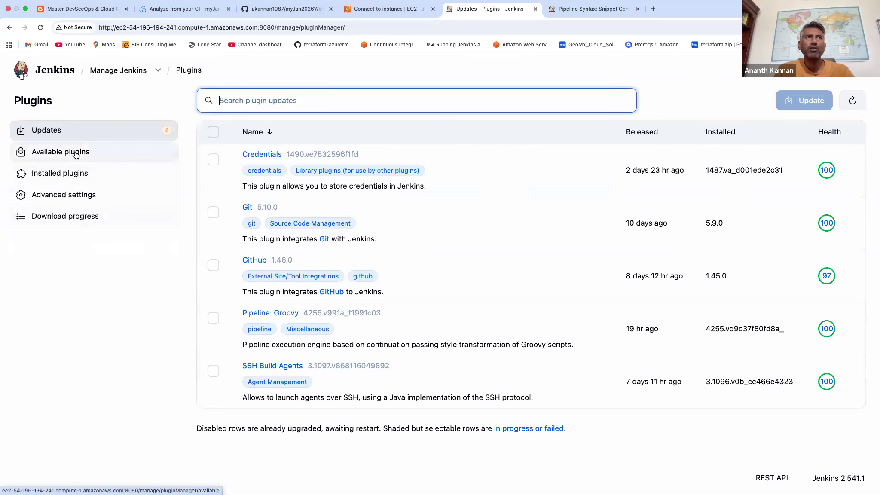
pyautogui.click(80, 151)
pyautogui.write('pipe')
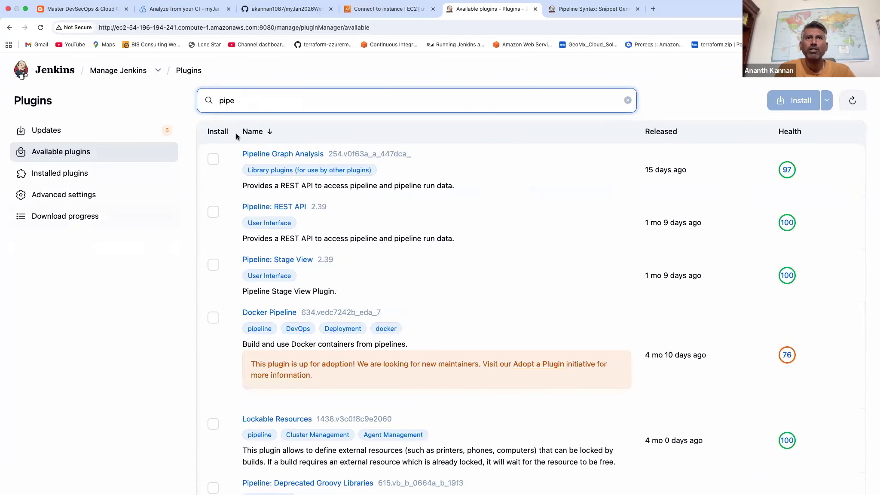
pyautogui.click(213, 265)
pyautogui.click(794, 100)
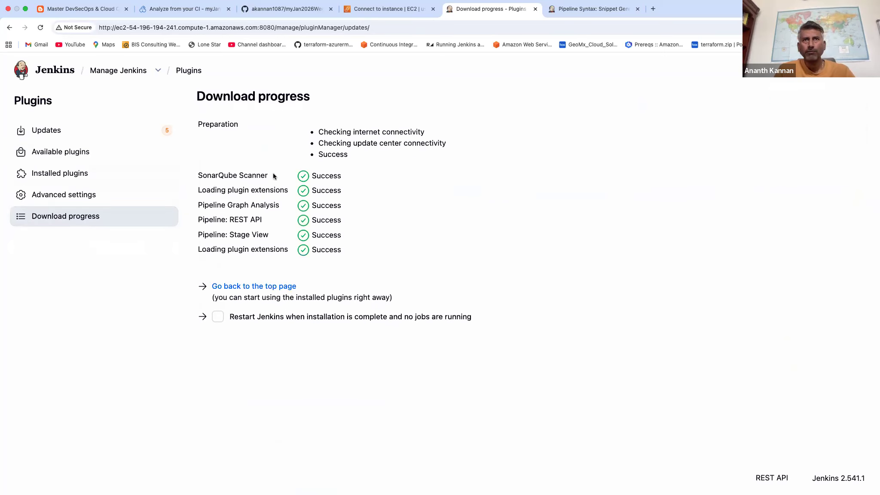
pyautogui.click(61, 75)
pyautogui.click(311, 194)
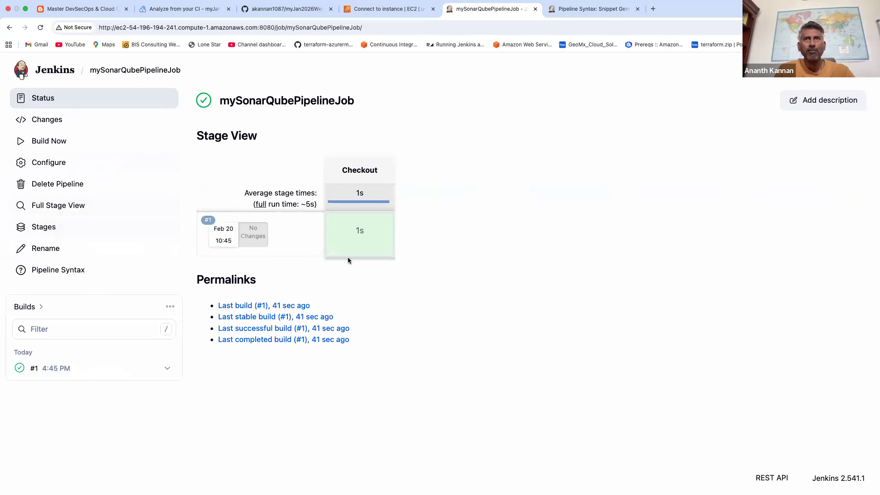
# Add a stage named Build with an empty steps block after the Checkout stage in the pipeline script, and save the job.
pyautogui.click(52, 166)
pyautogui.click(51, 173)
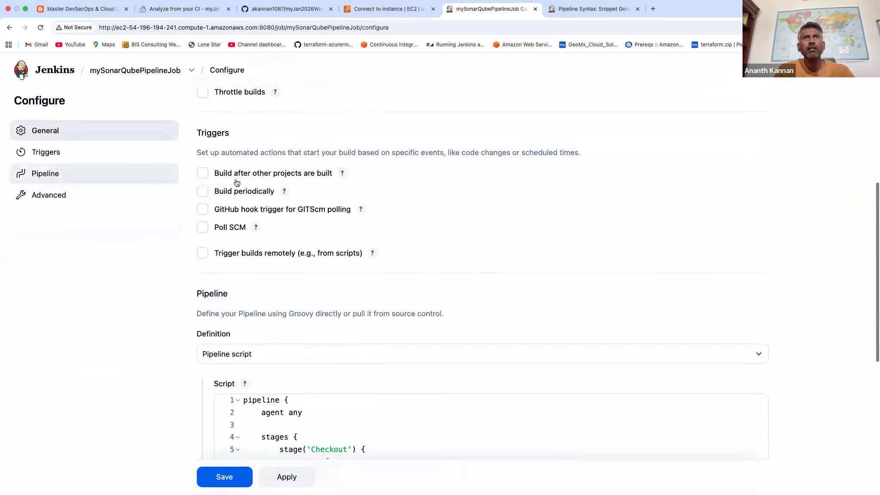
pyautogui.click(284, 302)
pyautogui.press('Return')
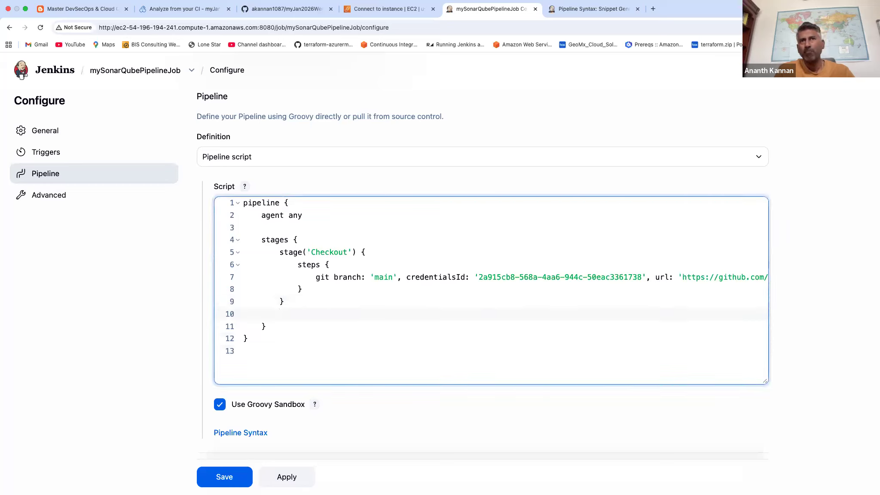
pyautogui.press('Return')
pyautogui.write('stage')
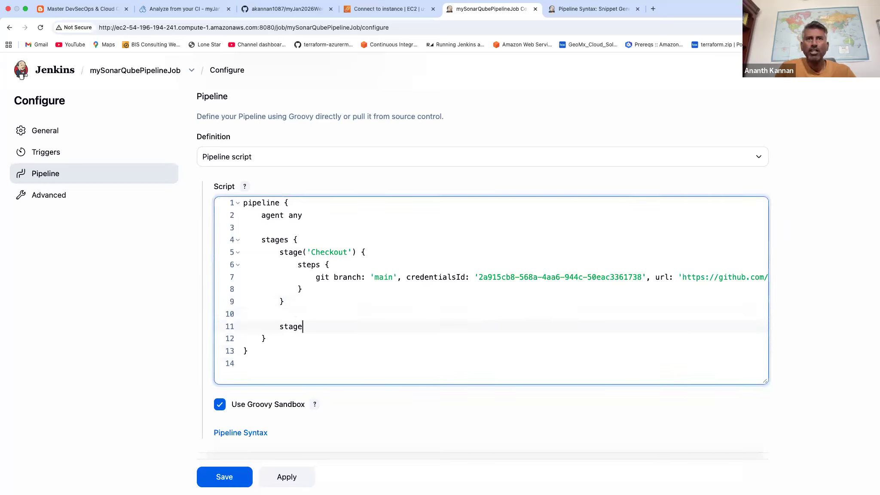
pyautogui.write(' () {')
pyautogui.press('Return')
pyautogui.write("'")
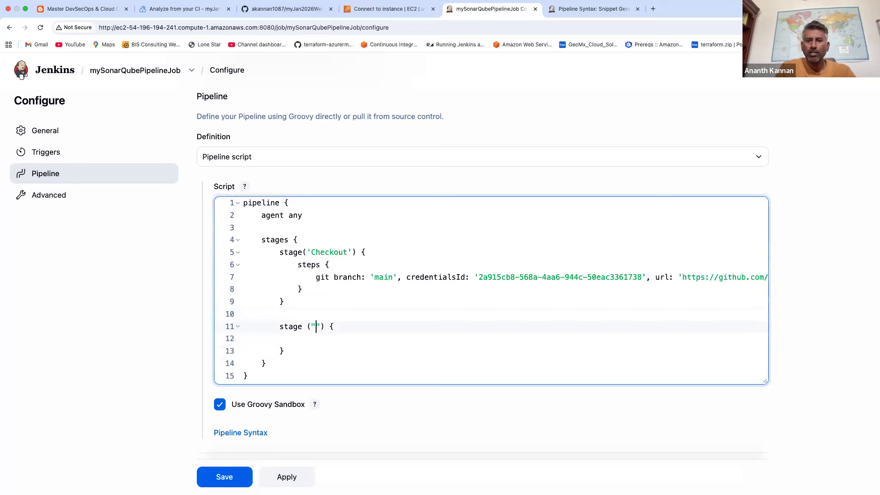
pyautogui.write('Build')
pyautogui.click(349, 342)
pyautogui.write('steps {')
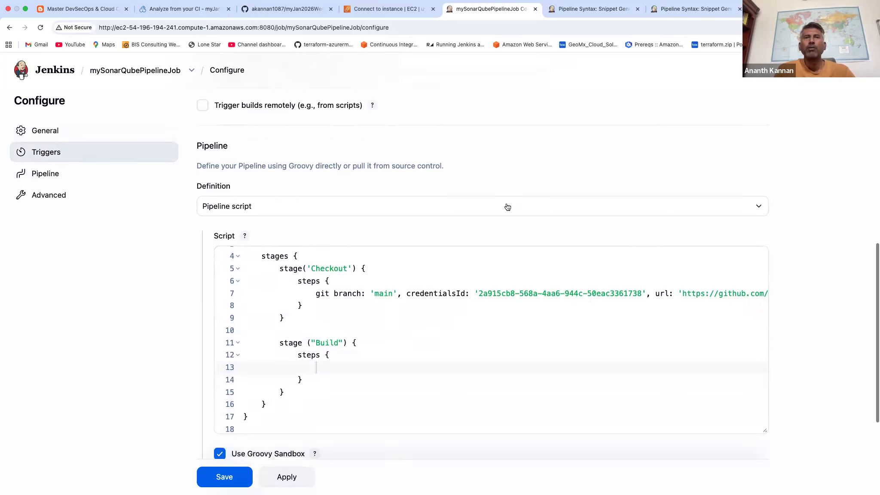
pyautogui.scroll(10, 507, 205)
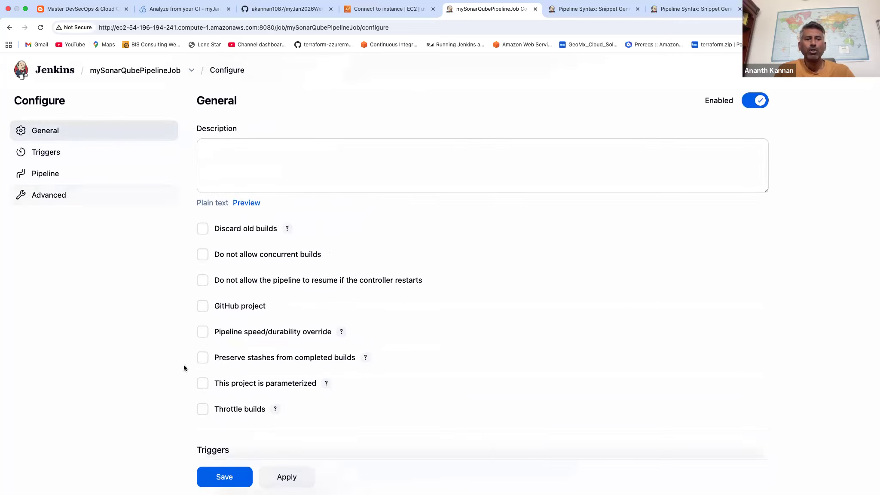
pyautogui.click(229, 482)
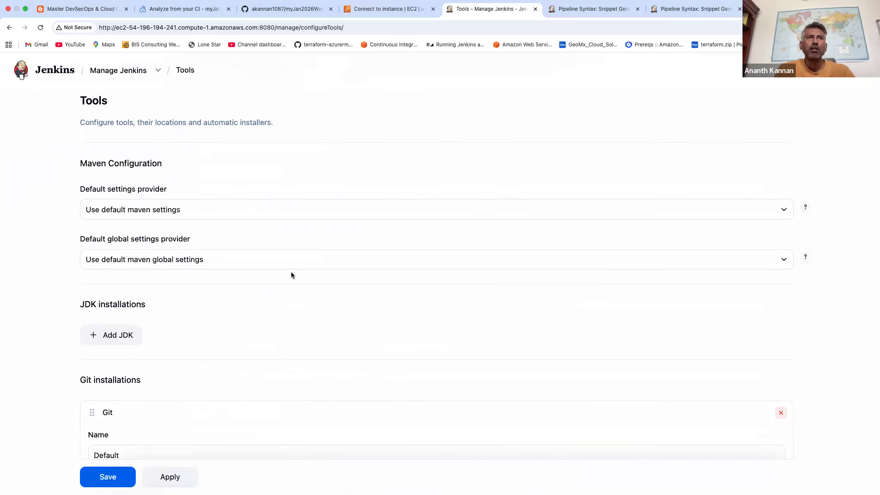
# Examine the Maven installation's name and version in the Jenkins tools configuration.
pyautogui.scroll(-10, 291, 272)
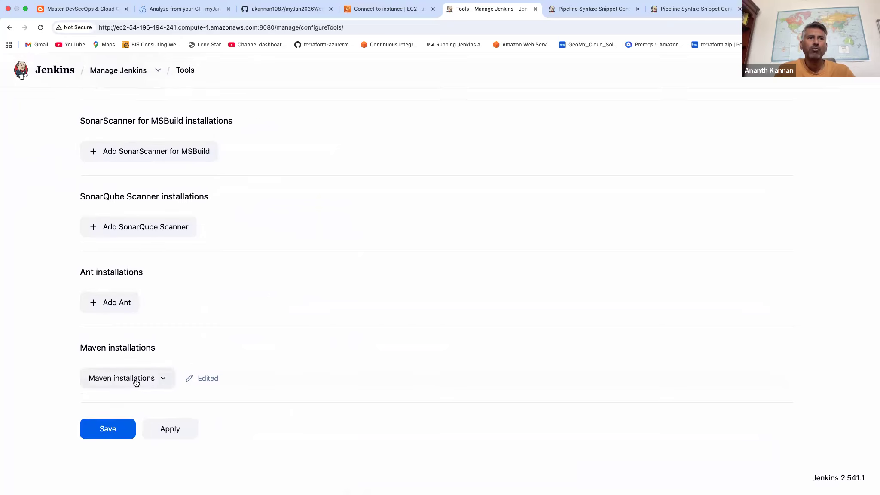
pyautogui.click(136, 378)
pyautogui.scroll(-1, 273, 356)
pyautogui.scroll(-6, 258, 301)
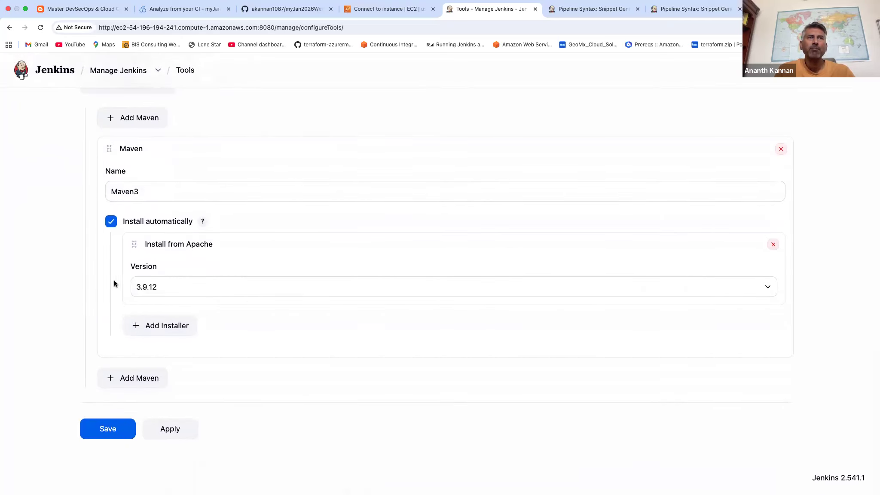
pyautogui.click(83, 420)
# Insert the line def mvnHome = tool 'Maven3' above the stages block in mySonarQubePipelineJob's script, indented level with stages.
pyautogui.click(76, 163)
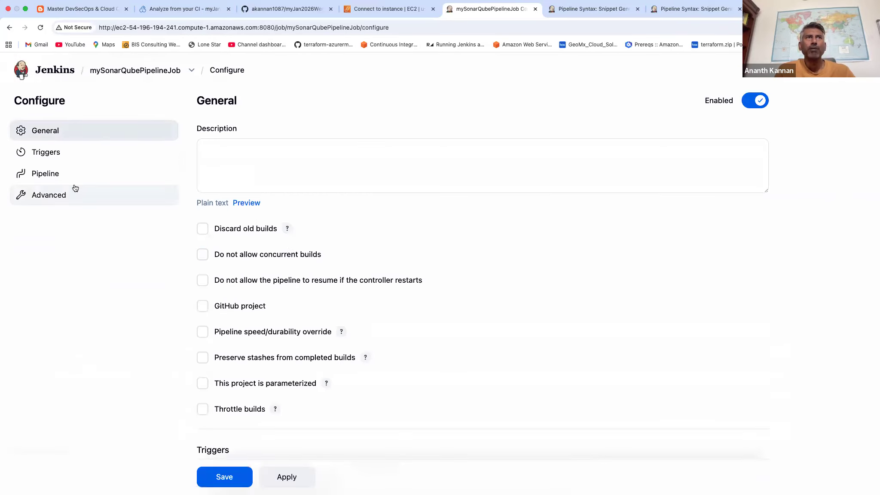
pyautogui.click(59, 173)
pyautogui.scroll(-2, 373, 257)
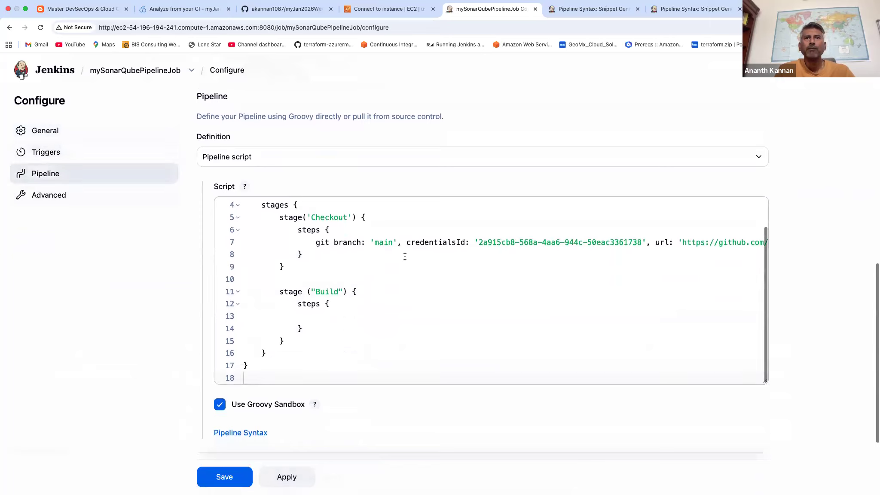
pyautogui.click(337, 316)
pyautogui.scroll(5, 335, 315)
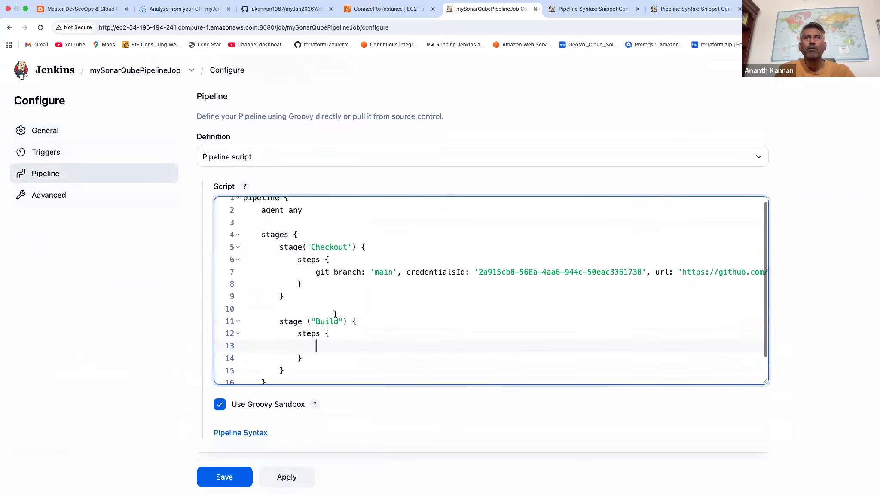
pyautogui.click(307, 269)
pyautogui.press('Return')
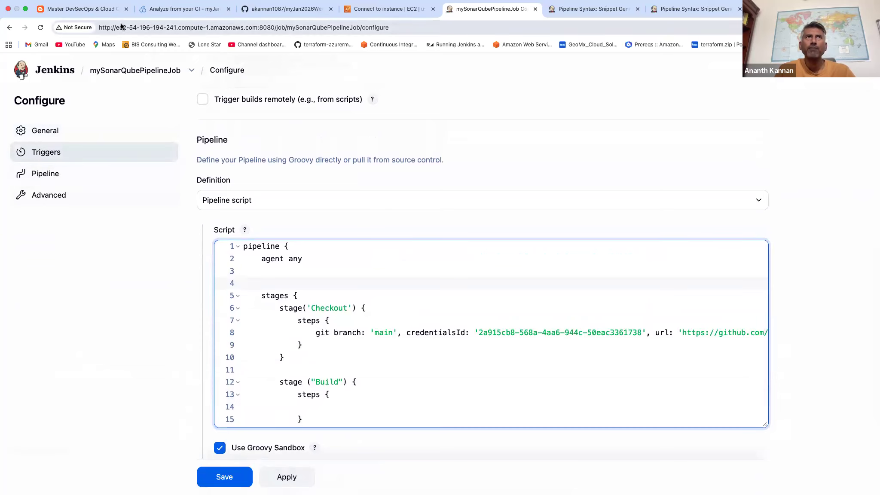
pyautogui.click(106, 16)
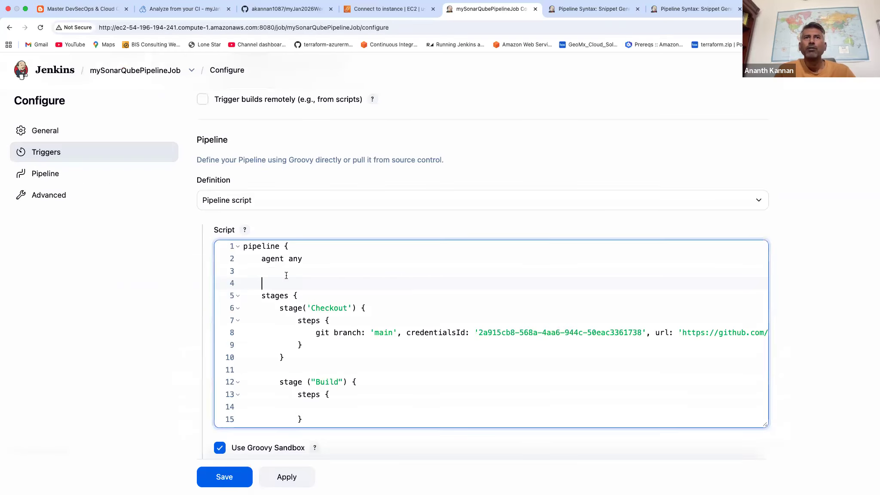
pyautogui.write("def mvnHome = tool 'Maven3'")
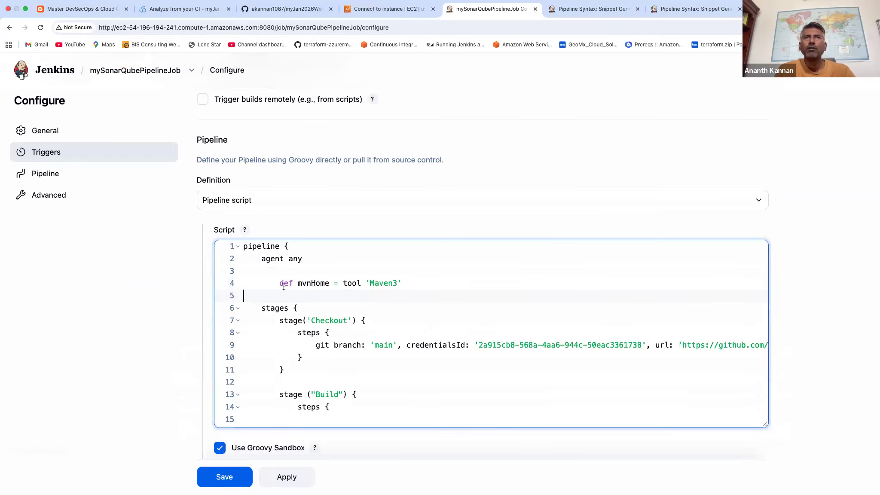
pyautogui.click(280, 284)
pyautogui.press('BackSpace')
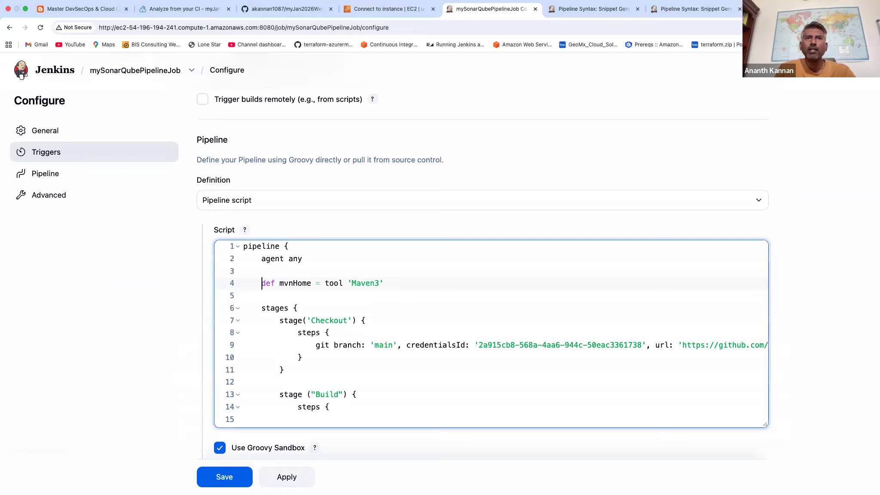
pyautogui.tripleClick(315, 284)
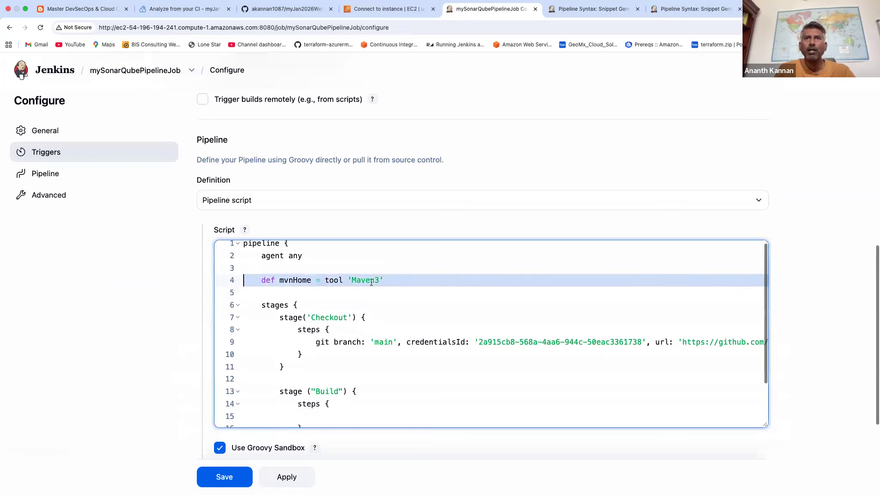
pyautogui.scroll(-1, 373, 286)
pyautogui.scroll(-1, 376, 332)
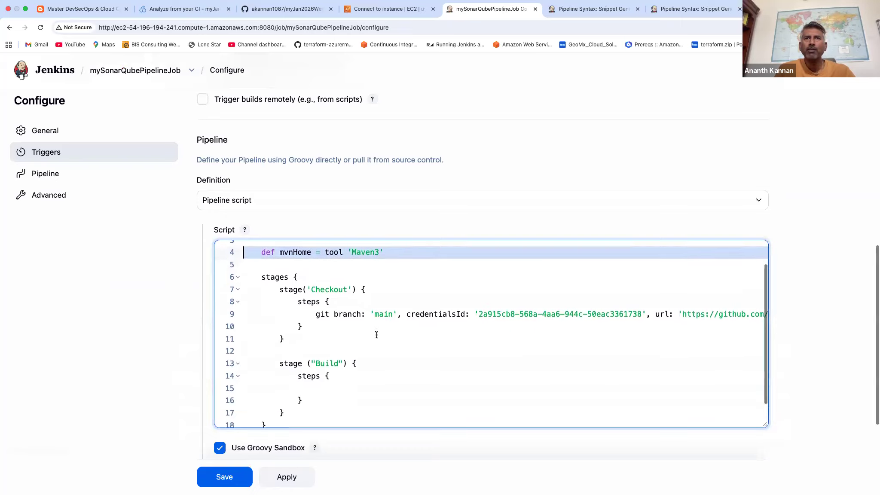
# Fill the Build stage's steps block with sh "mvn clean install -f MyWebApp/pom.xml".
pyautogui.click(335, 388)
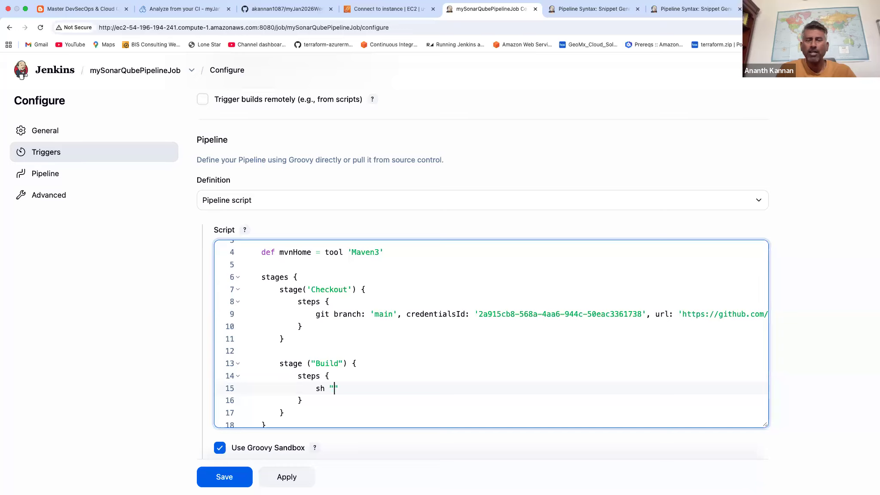
pyautogui.write('mvn clean install -')
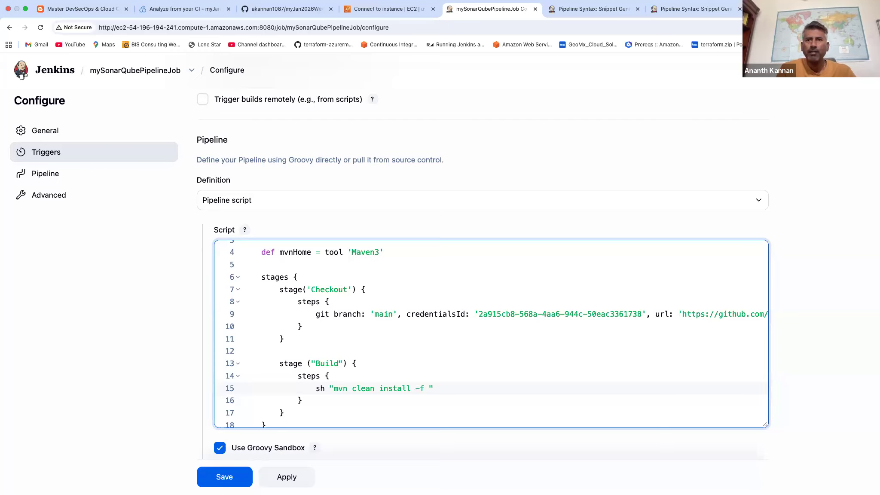
pyautogui.write('f MyWeb')
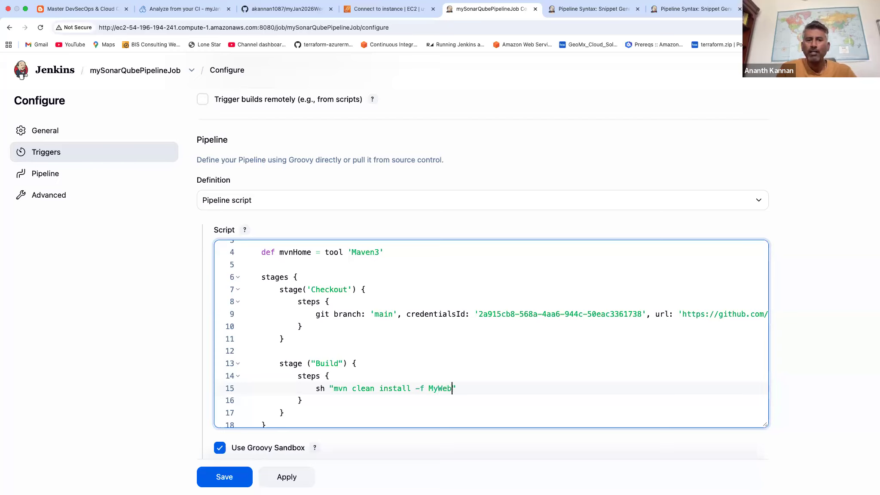
pyautogui.write('App/pom.xml')
# Check the MyWebApp folder and the location of its pom.xml in the myJan2026WeekendRepo repository on GitHub.
pyautogui.click(287, 8)
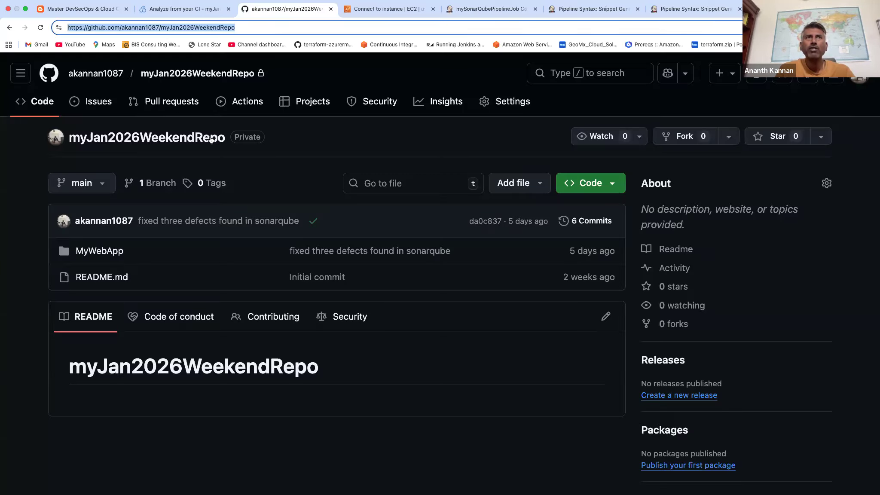
pyautogui.click(111, 250)
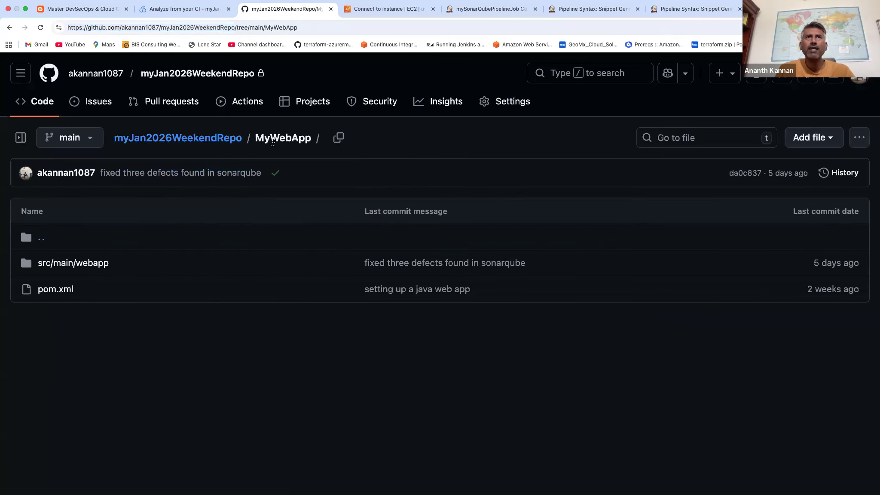
pyautogui.moveTo(260, 138); pyautogui.dragTo(291, 138)
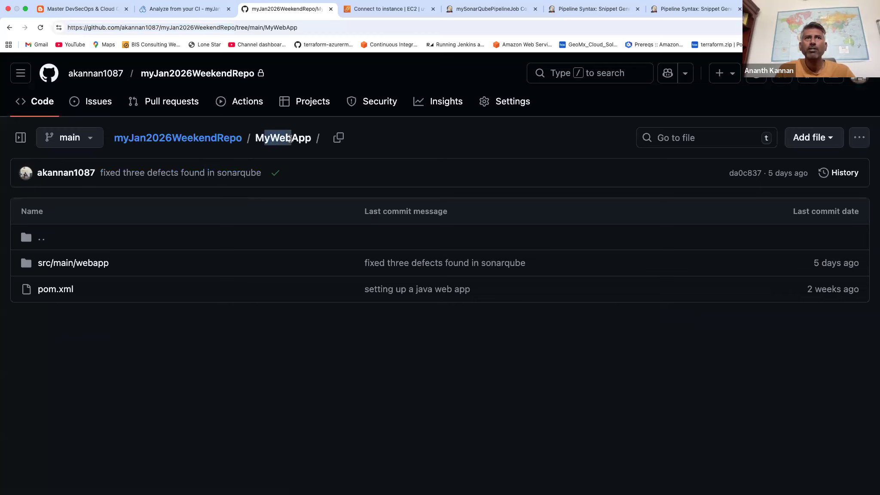
pyautogui.click(73, 289)
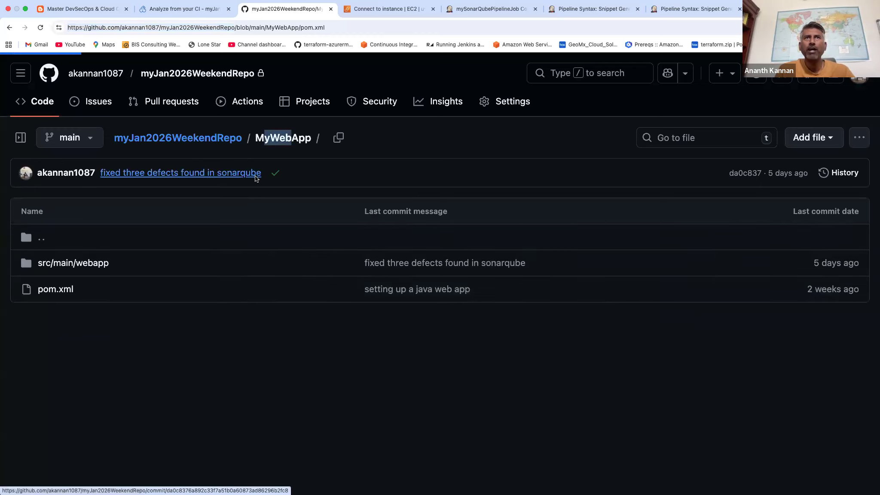
pyautogui.click(212, 141)
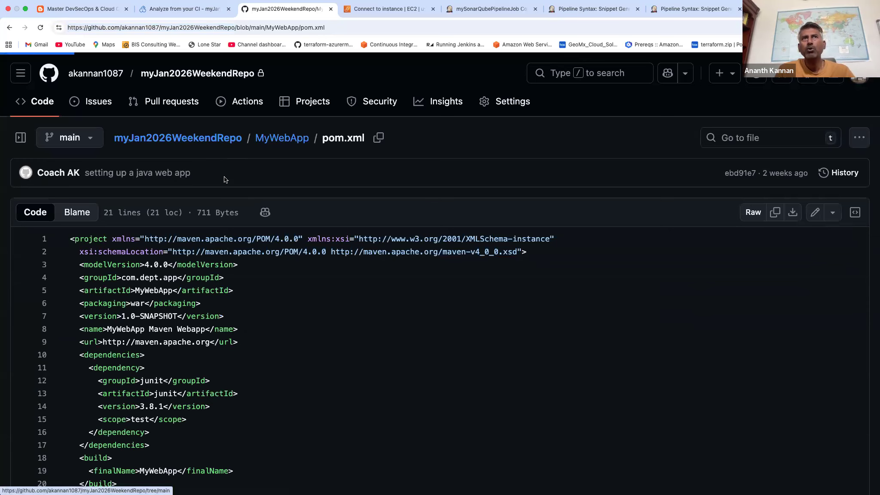
# Return to mySonarQubePipelineJob's script in Jenkins and insert the sonar:sonar goal between install and -f in the Build stage's Maven command.
pyautogui.click(483, 10)
pyautogui.scroll(-2, 470, 346)
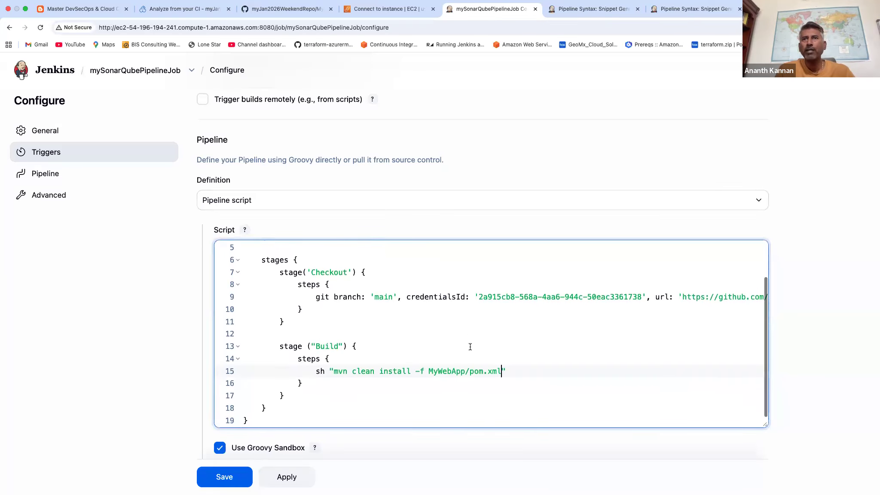
pyautogui.write('sonar:sonar')
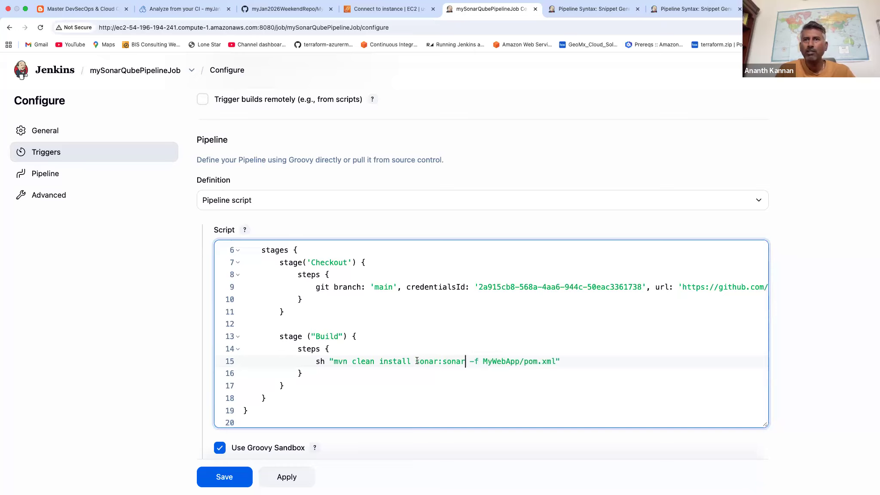
pyautogui.moveTo(416, 360); pyautogui.dragTo(463, 361)
pyautogui.scroll(-2, 495, 349)
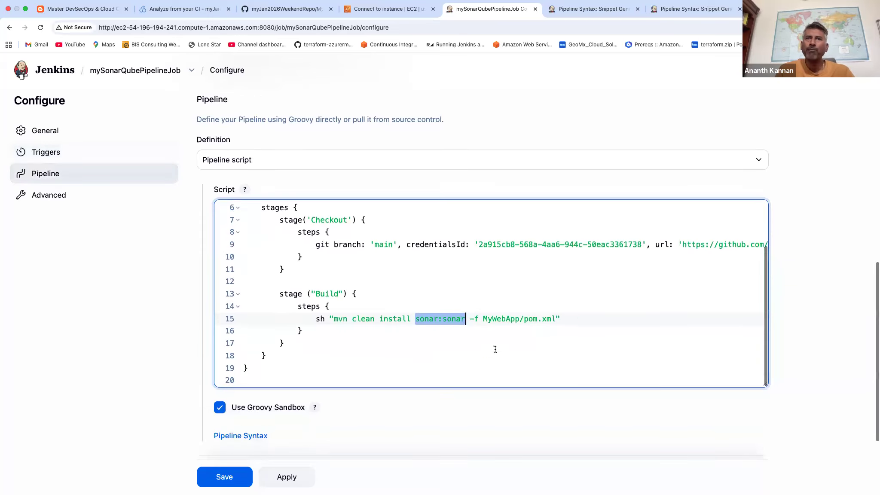
pyautogui.click(373, 355)
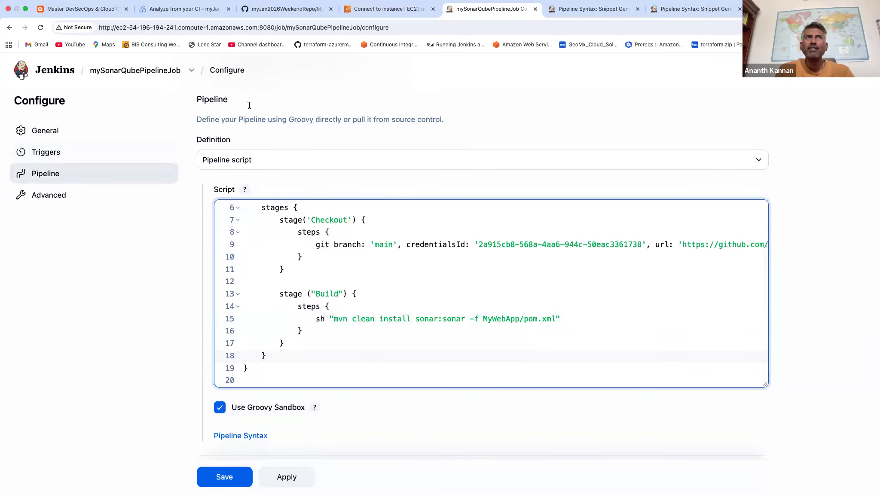
# Examine the Code Quality scan stage in the coachdevops.com pipeline code, including the sonar-maven-plugin line and the organization, projectKey and projectName parameters.
pyautogui.press('super+1')
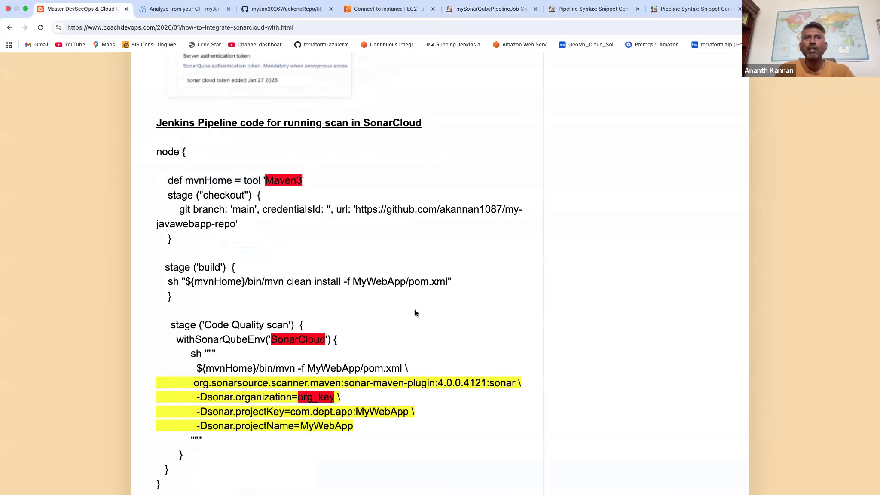
pyautogui.scroll(-2, 415, 311)
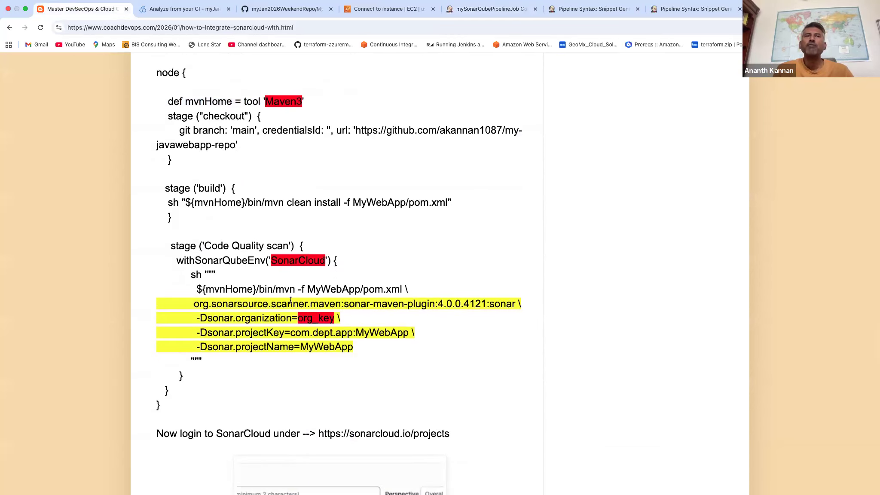
pyautogui.moveTo(194, 303); pyautogui.dragTo(484, 305)
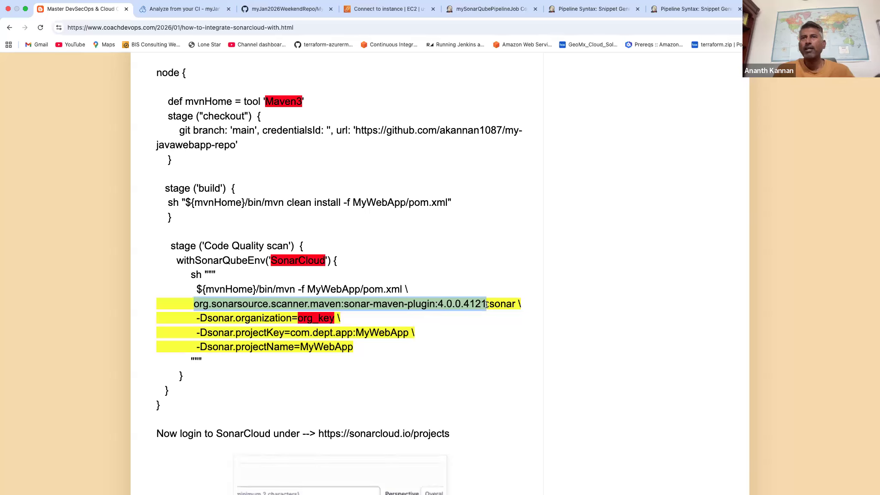
pyautogui.tripleClick(456, 304)
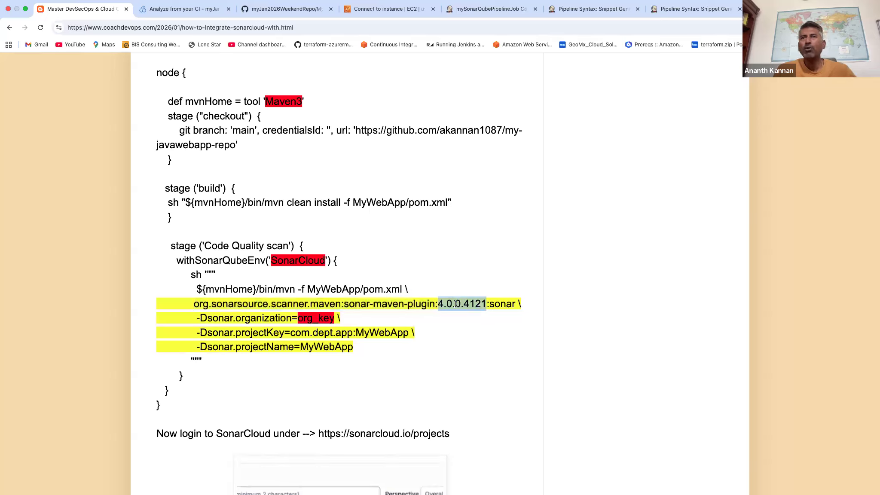
pyautogui.click(421, 308)
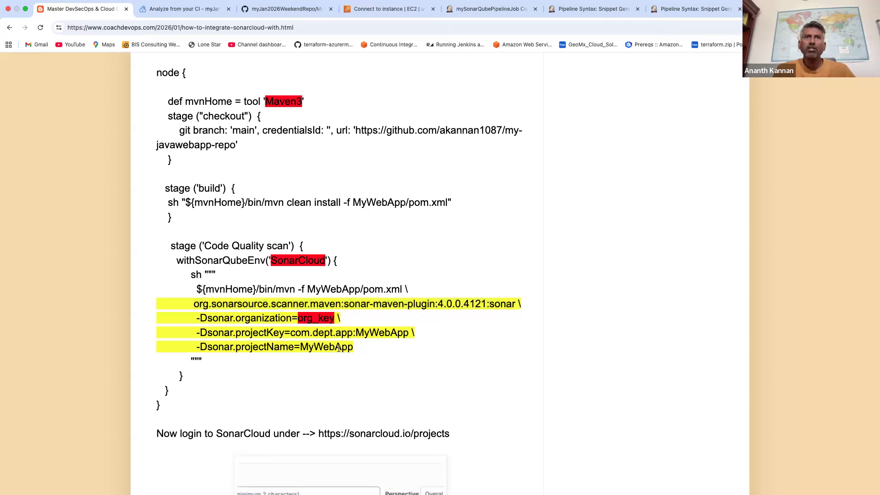
pyautogui.moveTo(357, 347); pyautogui.dragTo(160, 319)
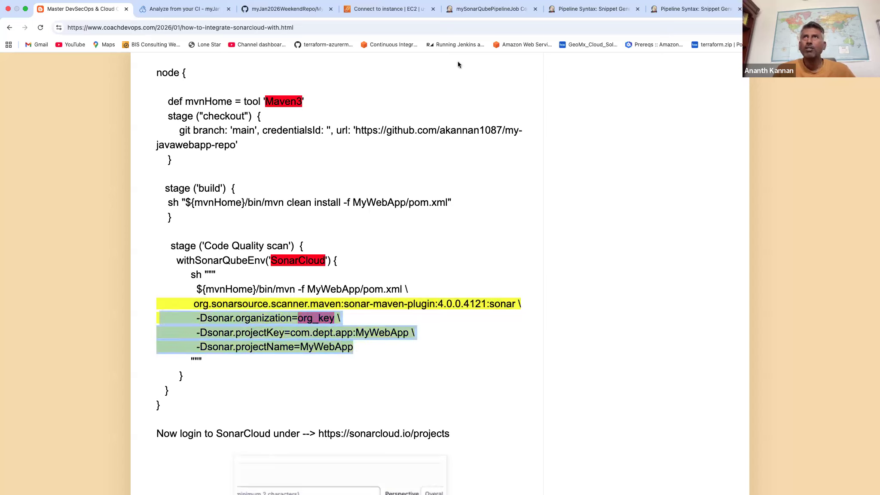
# Copy the -Dsonar.projectKey parameter from SonarQube Cloud's Maven command and insert it before sonar:sonar in the Jenkins Build stage command.
pyautogui.click(202, 11)
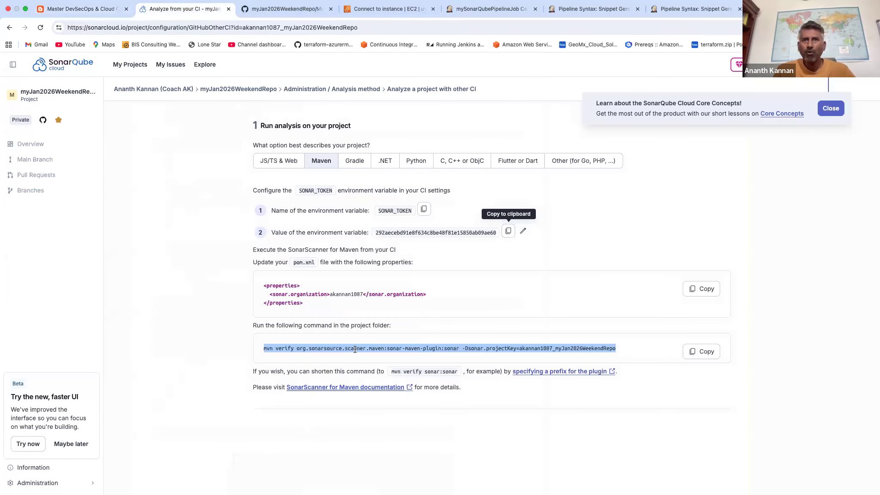
pyautogui.doubleClick(355, 349)
pyautogui.tripleClick(355, 349)
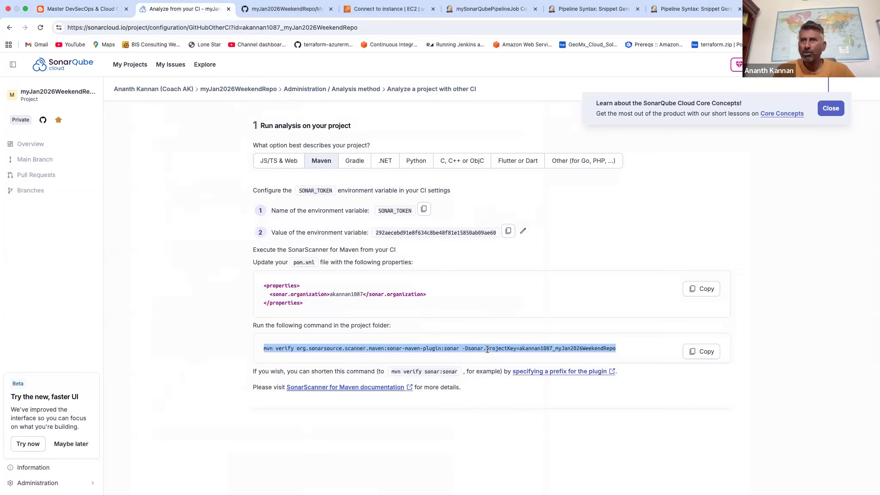
pyautogui.click(502, 348)
pyautogui.moveTo(464, 349); pyautogui.dragTo(614, 348)
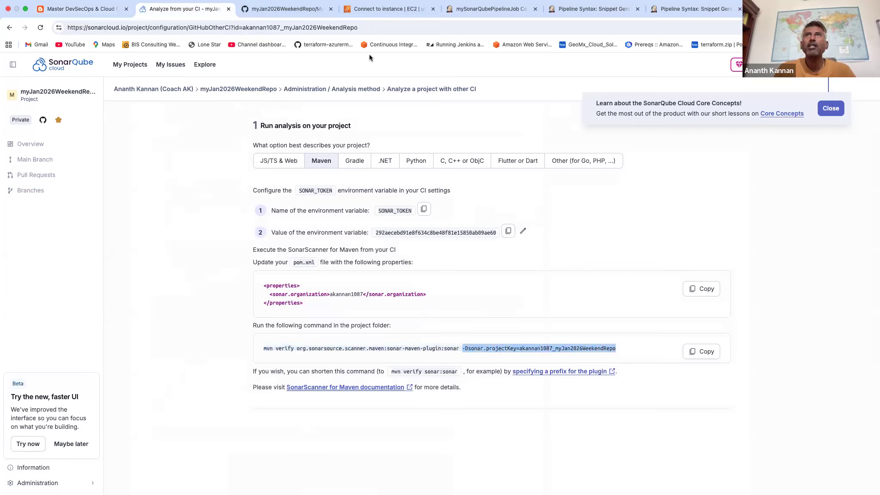
pyautogui.click(469, 14)
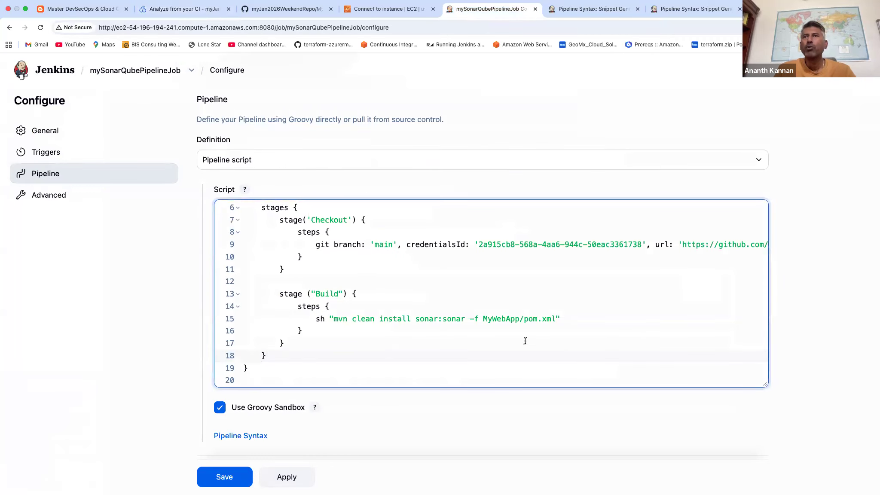
pyautogui.click(552, 318)
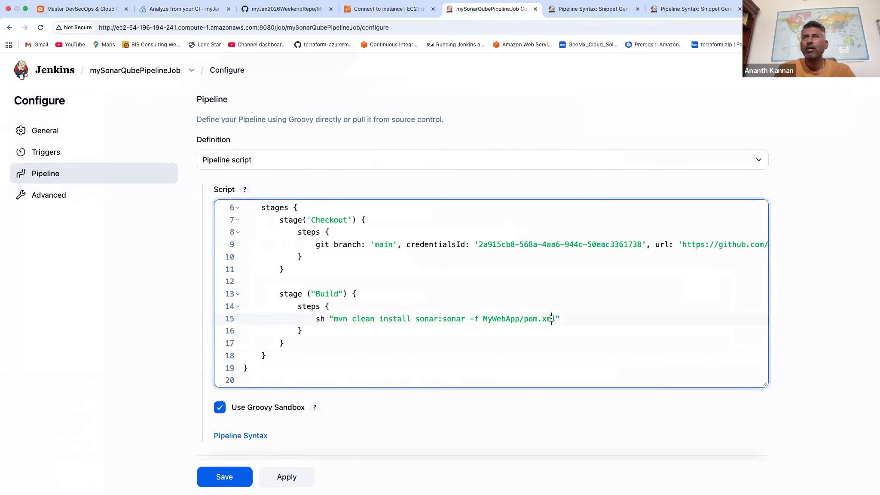
pyautogui.click(415, 319)
pyautogui.write('-Dsonar.projectKey=akannan1087_myJan2026WeekendRepo')
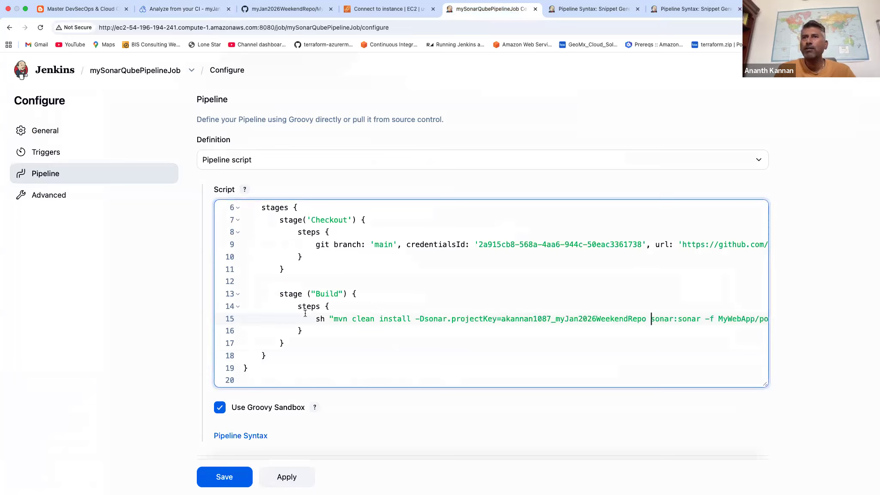
pyautogui.moveTo(415, 318); pyautogui.dragTo(461, 318)
# Insert the tutorial's -Dsonar.organization parameter before -Dsonar.projectKey in the Build command, replacing org_key with SonarQube Cloud's organization key.
pyautogui.click(78, 8)
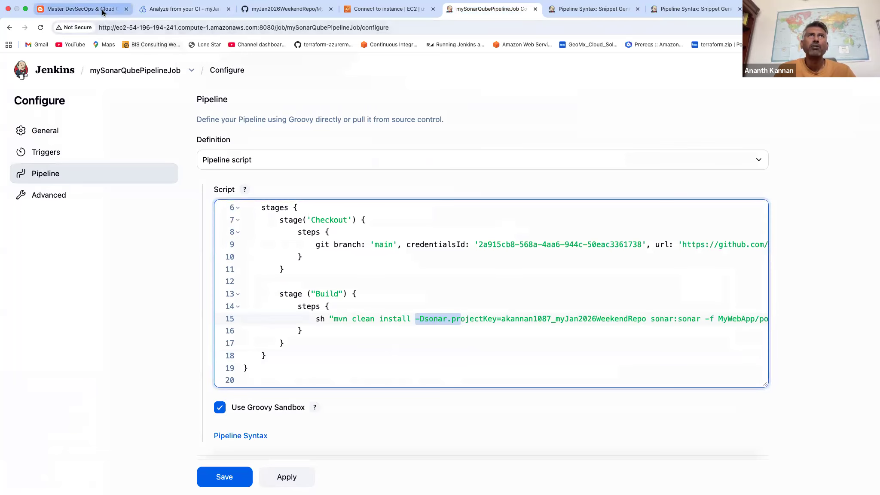
pyautogui.click(208, 318)
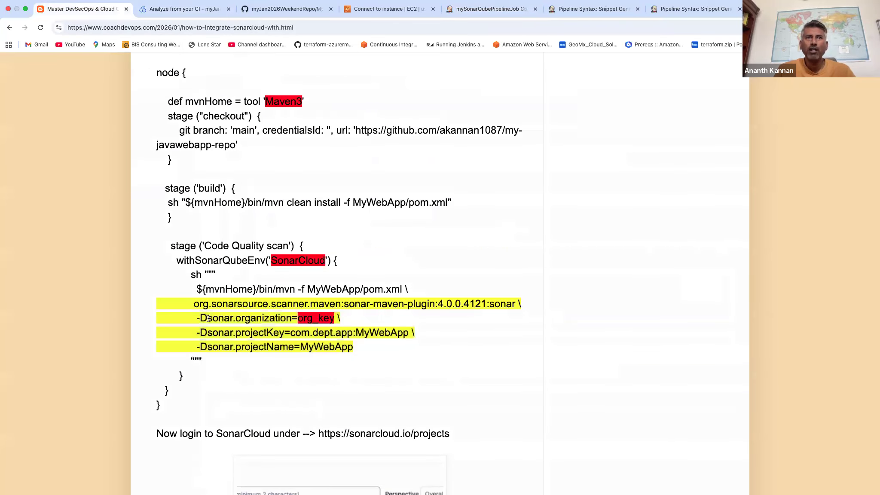
pyautogui.moveTo(196, 318); pyautogui.dragTo(333, 318)
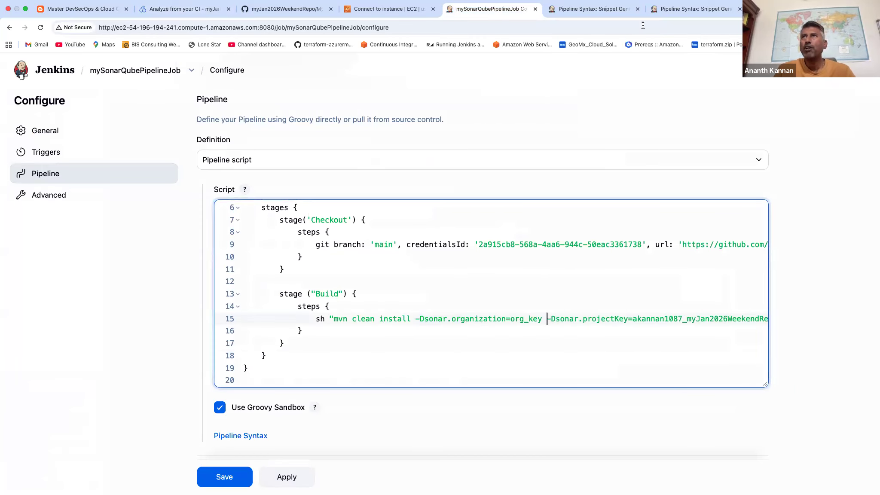
pyautogui.click(185, 9)
pyautogui.doubleClick(346, 294)
pyautogui.click(79, 9)
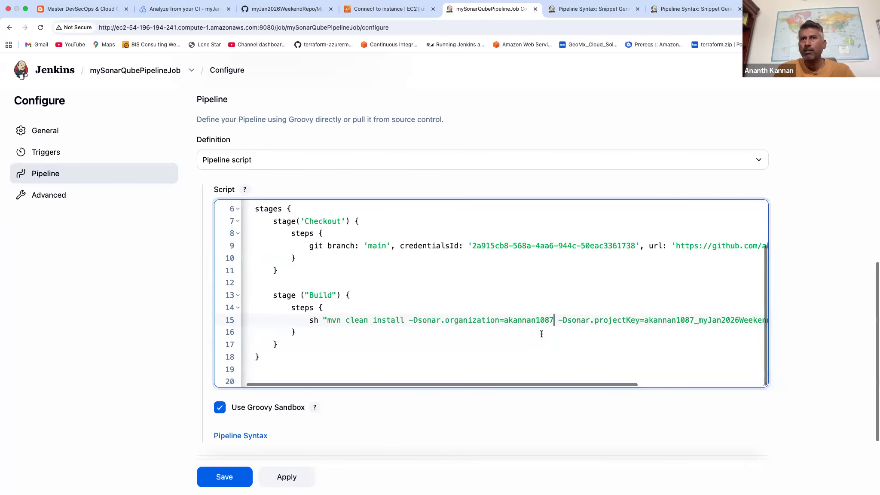
pyautogui.hscroll(8, 541, 334)
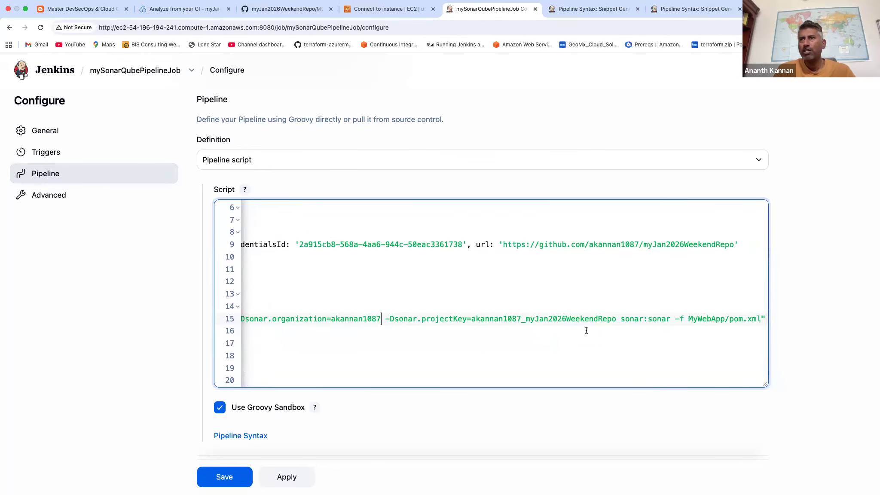
pyautogui.hscroll(-6, 479, 299)
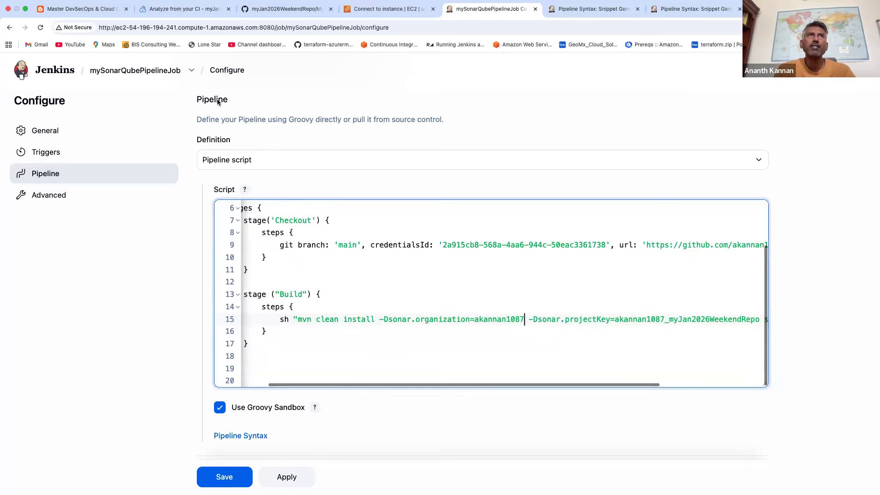
# Copy -Dsonar.projectName=MyWebApp from the tutorial page and insert it between the organization and projectKey parameters in the Jenkins Build command.
pyautogui.click(185, 8)
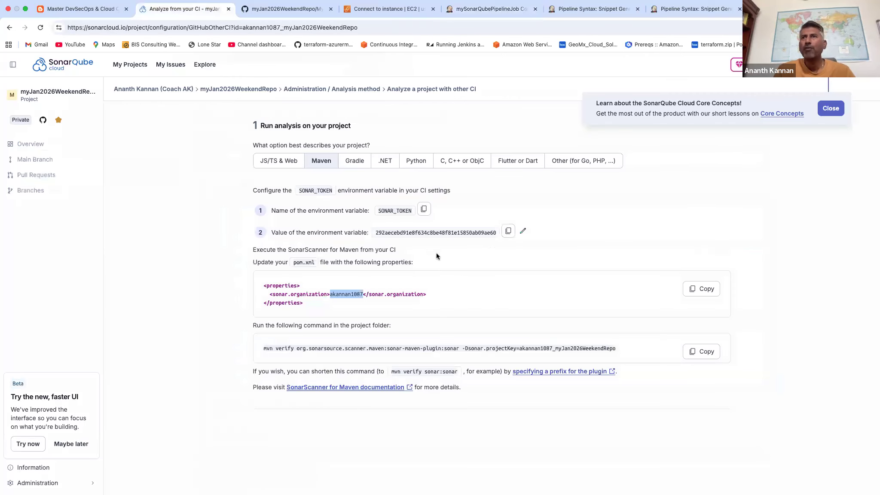
pyautogui.click(82, 8)
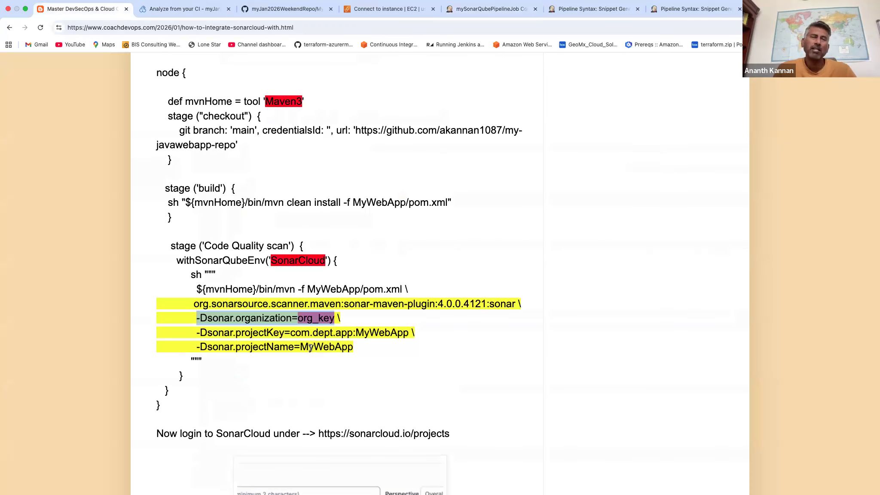
pyautogui.tripleClick(245, 345)
pyautogui.press('super+c')
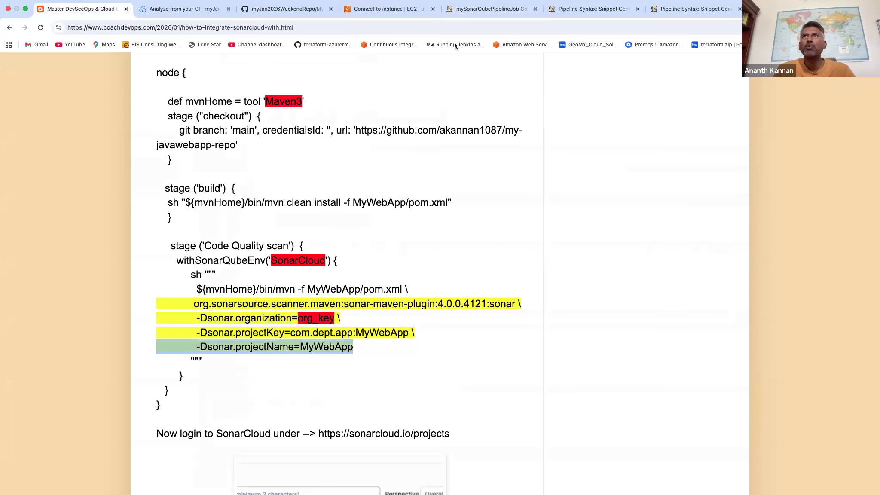
pyautogui.click(486, 9)
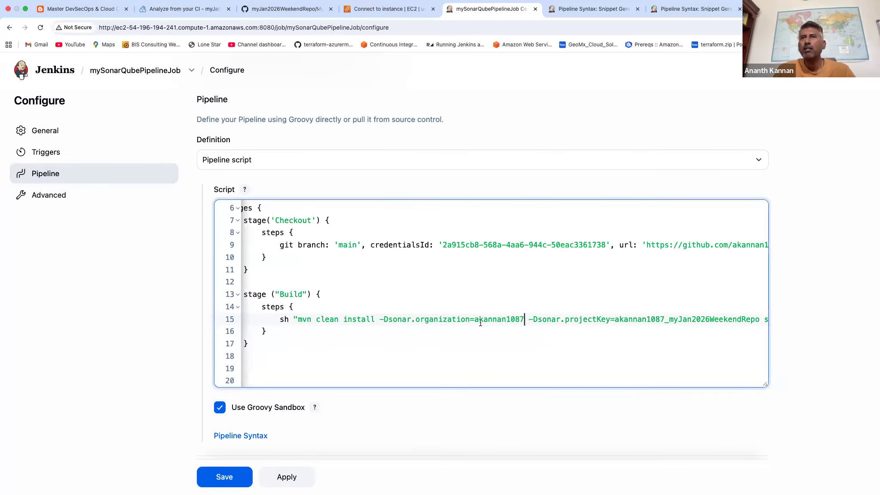
pyautogui.press('super+v')
pyautogui.hscroll(8, 537, 308)
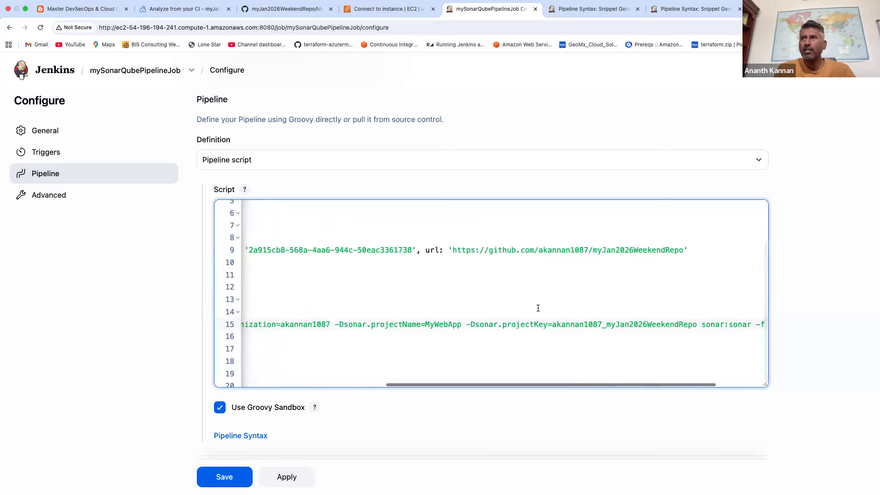
# Save the pipeline configuration with the updated Build command and run the job.
pyautogui.hscroll(-5, 538, 308)
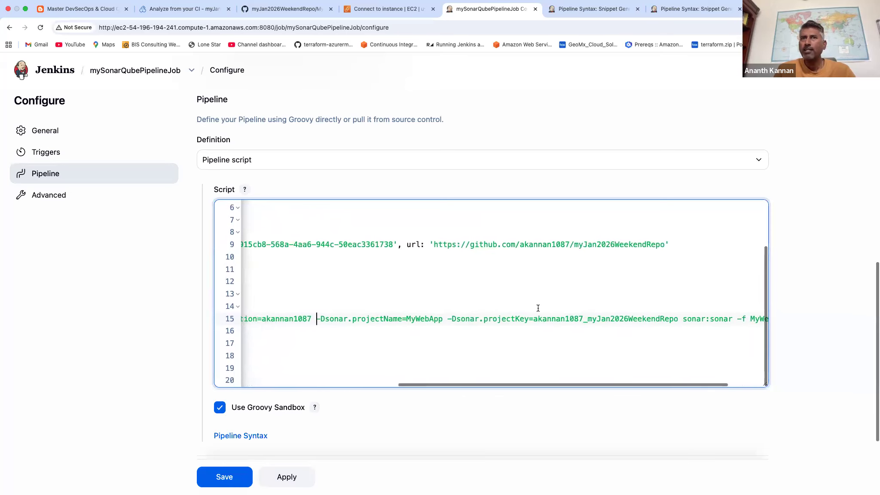
pyautogui.scroll(-5, 538, 309)
pyautogui.hscroll(-3, 538, 308)
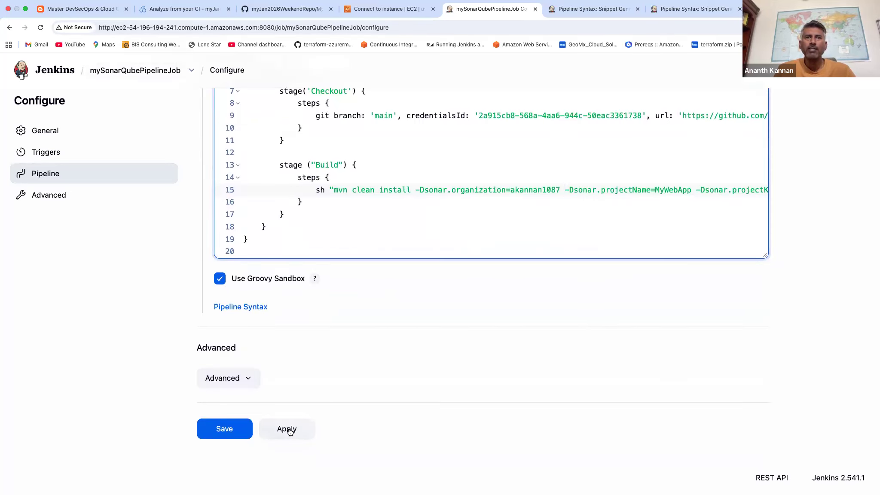
pyautogui.click(230, 429)
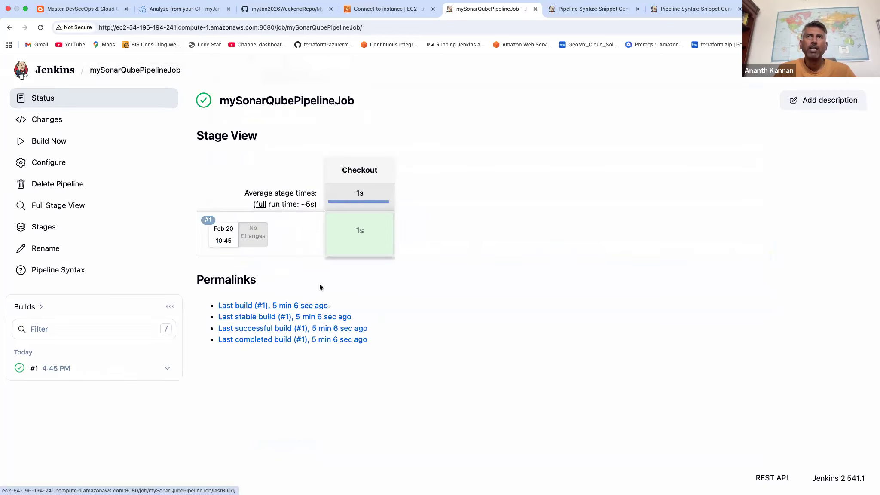
pyautogui.click(56, 142)
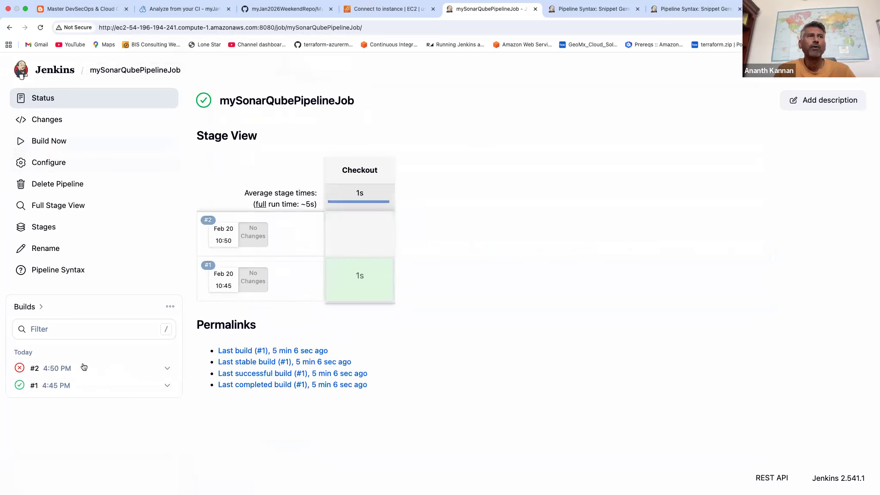
# Open build #2's console output and check the opening node block of the tutorial's pipeline code.
pyautogui.click(56, 368)
pyautogui.click(62, 142)
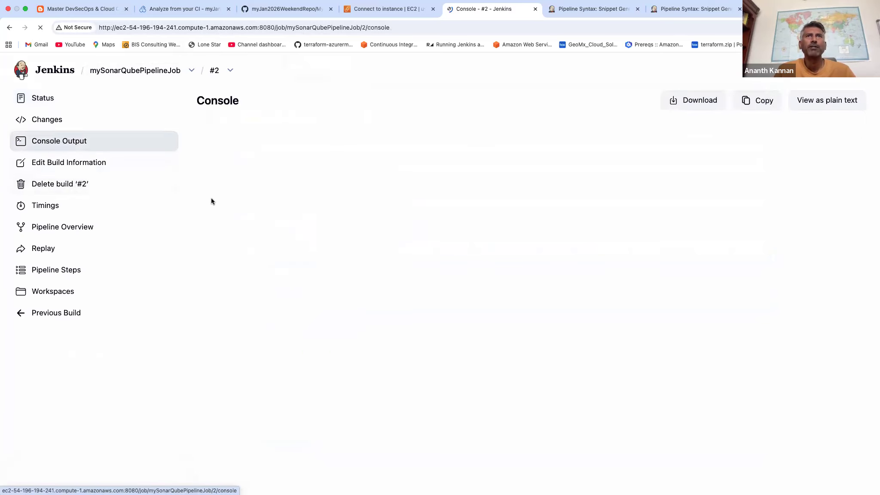
pyautogui.press('super+1')
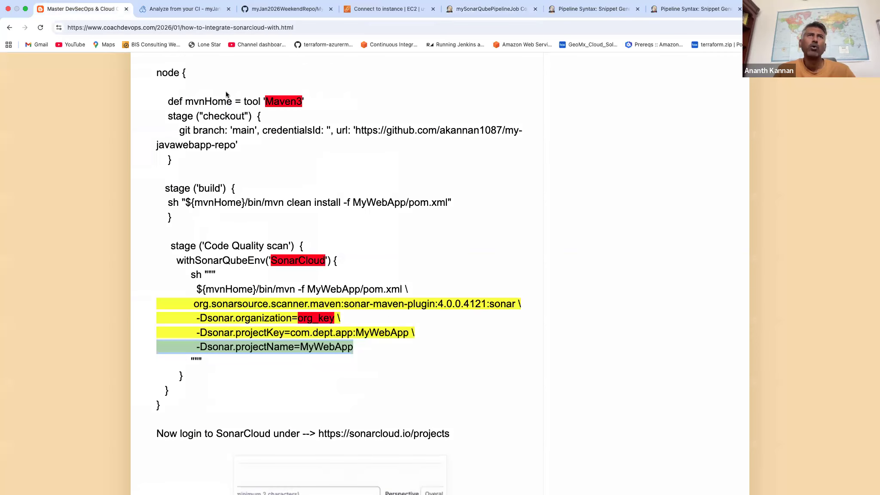
pyautogui.doubleClick(157, 73)
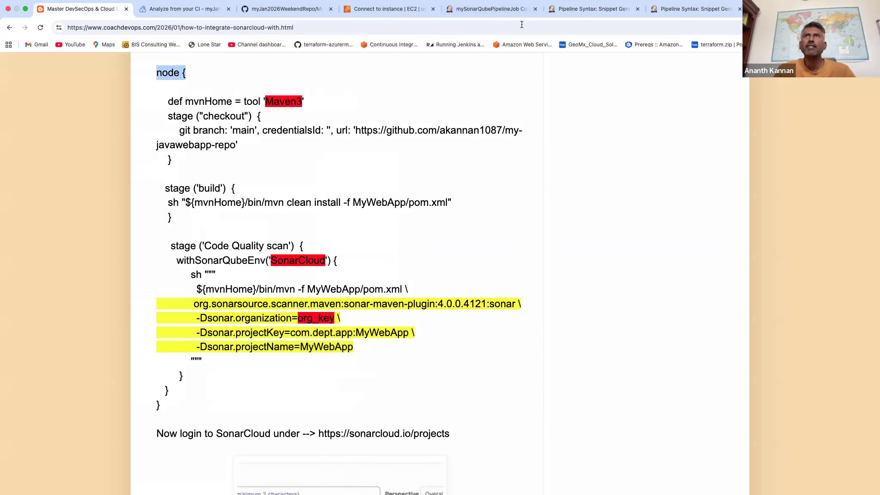
# Replace the def mvnHome line in the Jenkins script with a tools block containing maven 'Maven3', followed by a blank line.
pyautogui.click(490, 9)
pyautogui.click(297, 239)
pyautogui.click(325, 241)
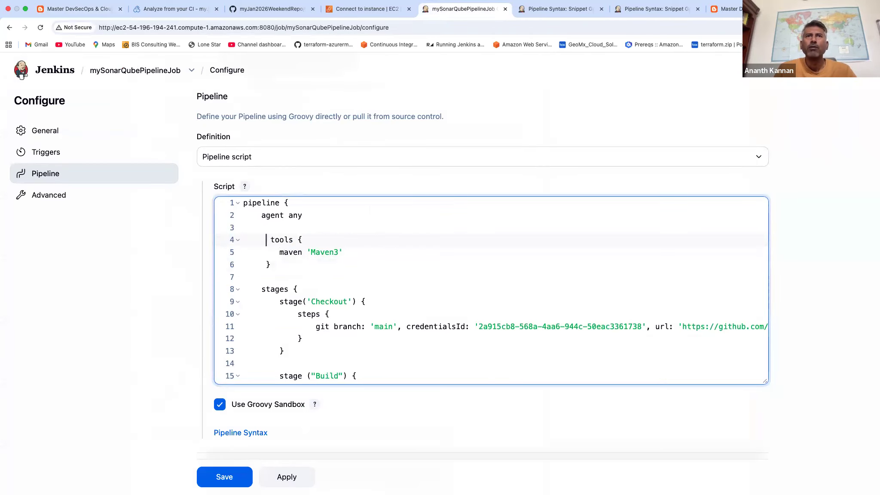
pyautogui.press('Right')
pyautogui.press('BackSpace')
pyautogui.click(291, 276)
pyautogui.press('BackSpace')
pyautogui.press('Return')
# Review the pipeline script's tools block, Checkout stage, and the Build stage's mvn clean install command with its sonar parameters.
pyautogui.scroll(-10, 386, 280)
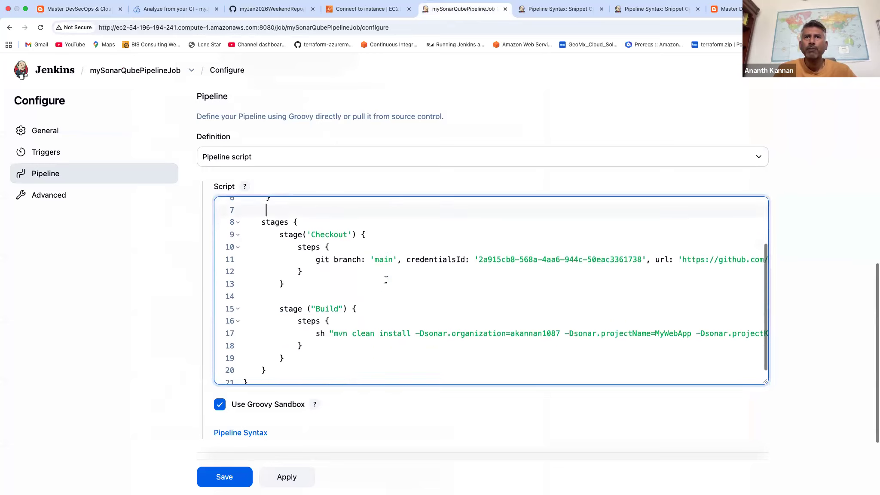
pyautogui.scroll(4, 386, 278)
pyautogui.scroll(2, 386, 269)
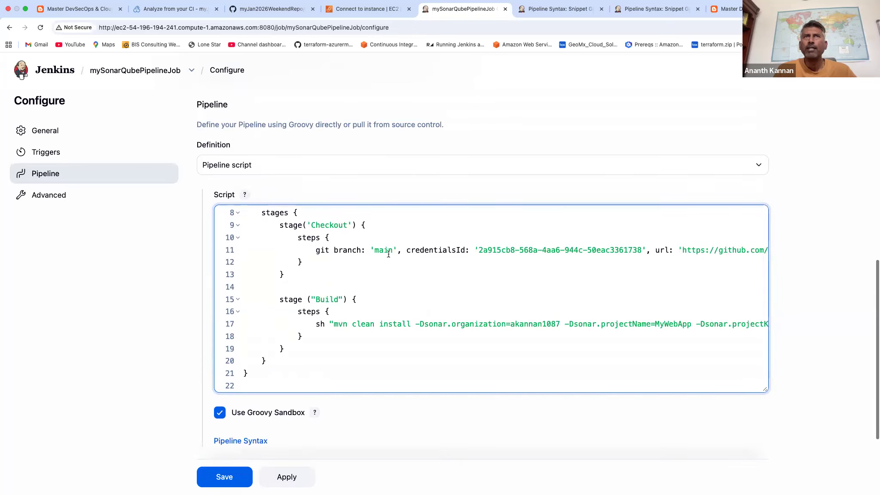
pyautogui.scroll(4, 276, 245)
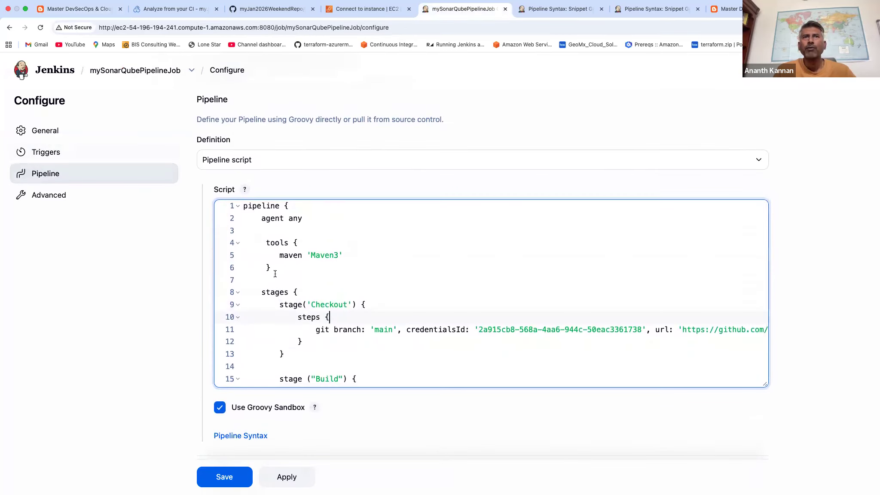
pyautogui.scroll(-3, 329, 273)
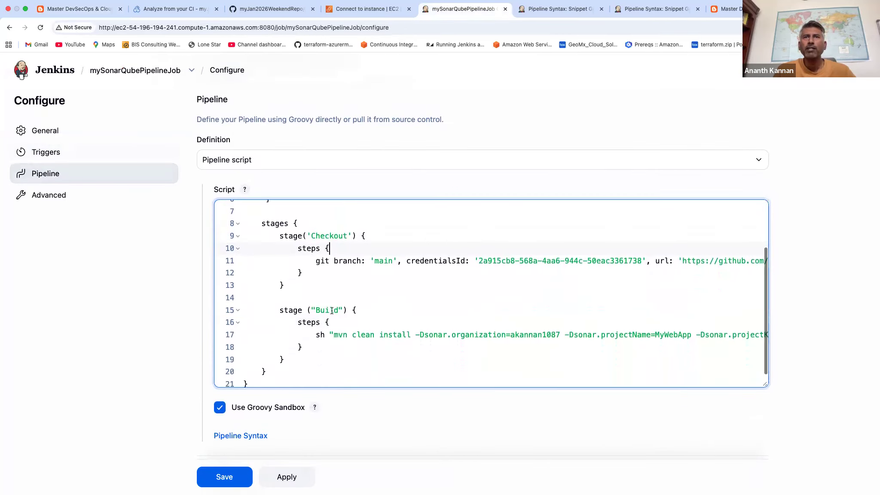
pyautogui.moveTo(256, 224); pyautogui.dragTo(302, 251)
pyautogui.scroll(3, 275, 232)
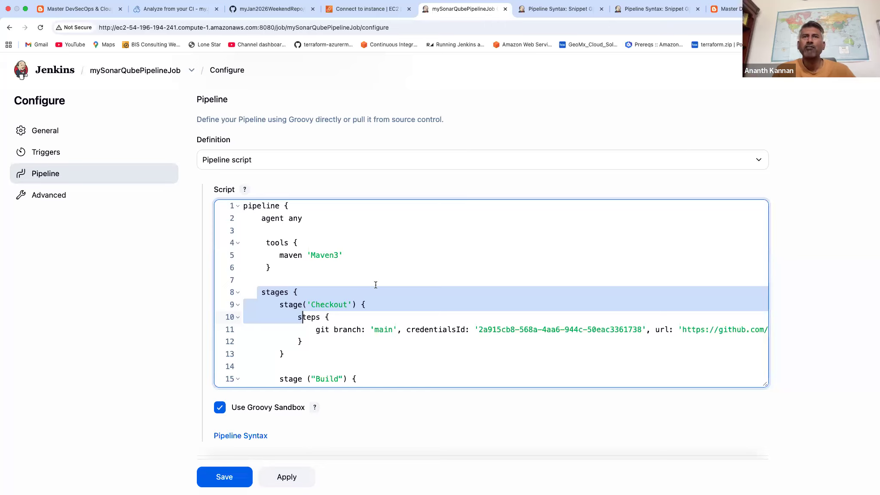
pyautogui.scroll(-5, 375, 285)
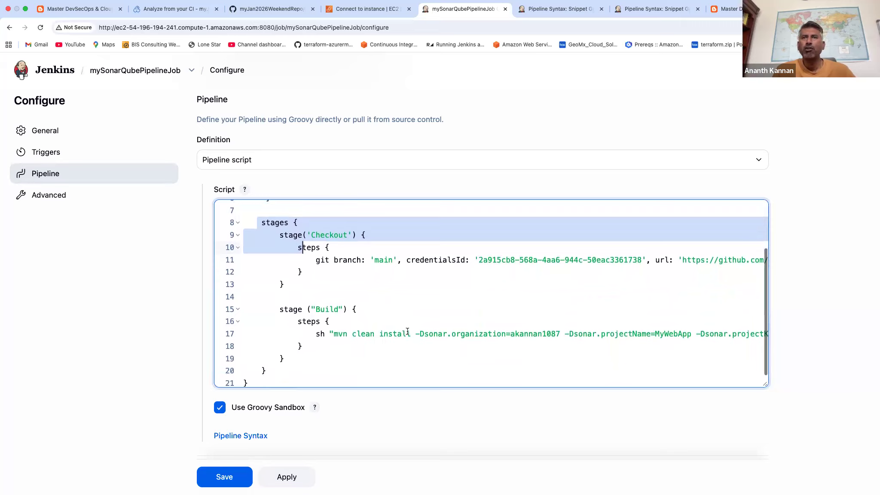
pyautogui.moveTo(315, 310); pyautogui.dragTo(407, 334)
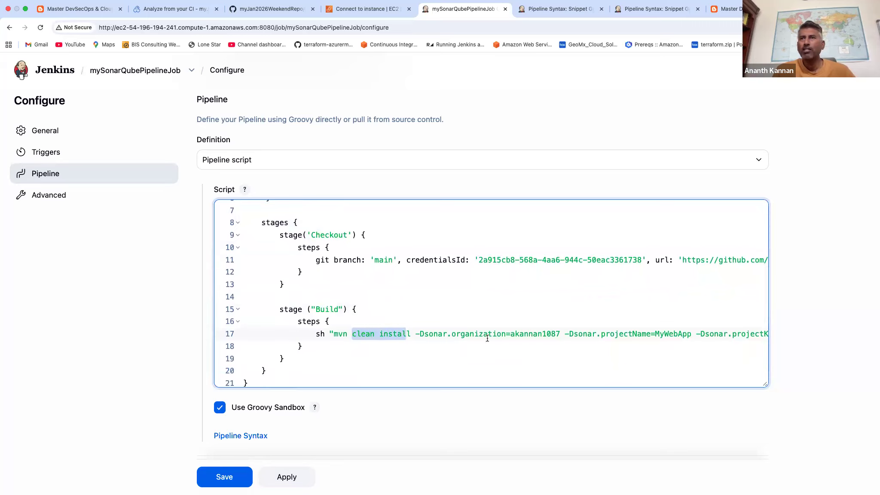
pyautogui.hscroll(5, 487, 339)
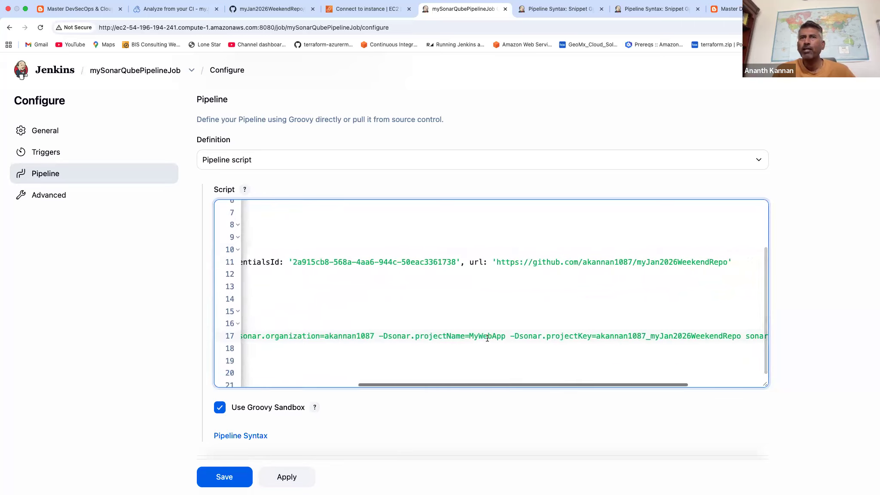
pyautogui.hscroll(-2, 487, 338)
pyautogui.hscroll(-2, 400, 313)
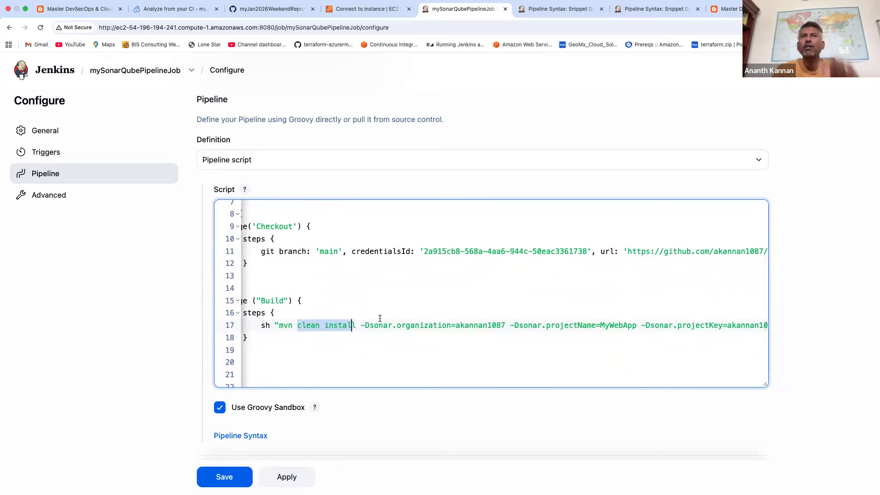
# Examine the separate build stage in the tutorial's pipeline code for comparison with the combined Jenkins Build stage.
pyautogui.click(80, 14)
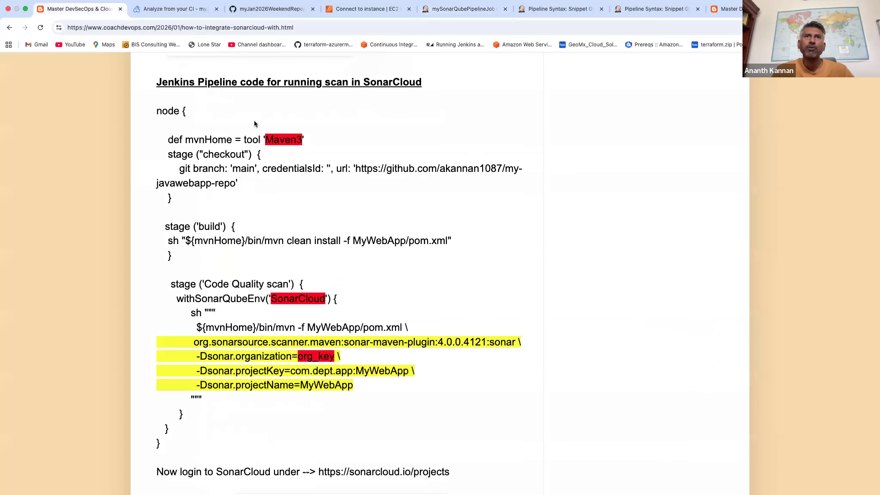
pyautogui.moveTo(163, 226); pyautogui.dragTo(223, 268)
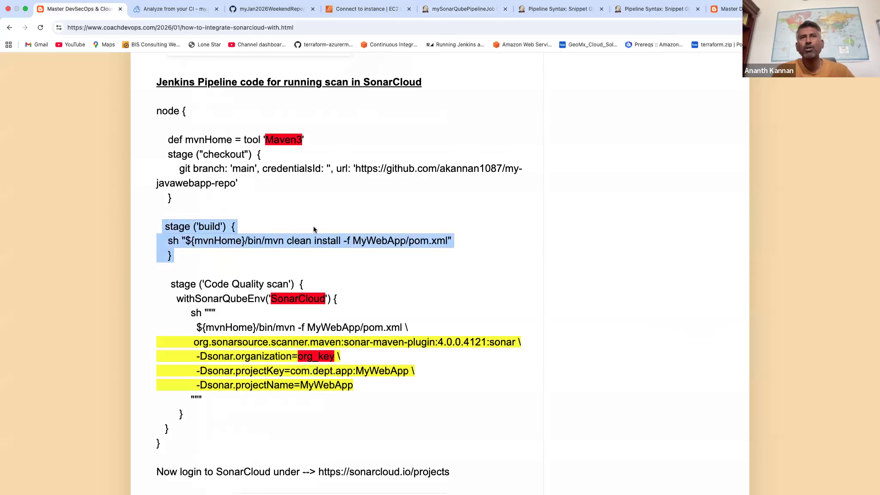
pyautogui.click(453, 9)
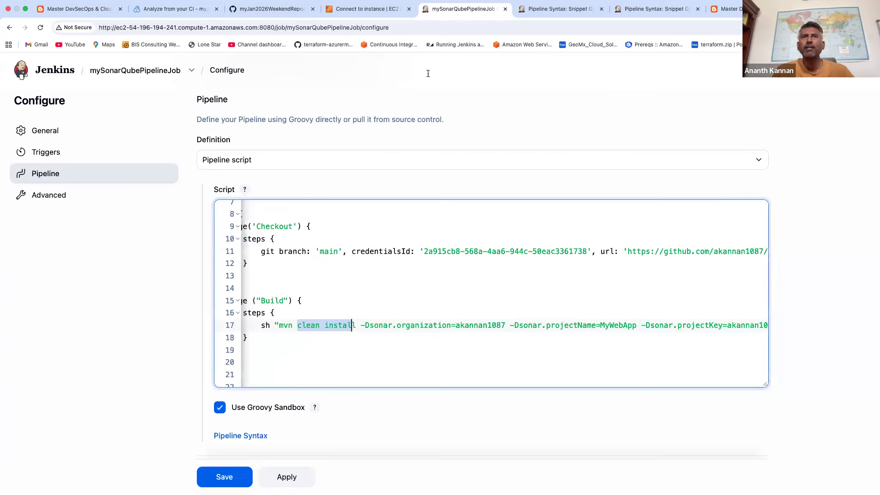
# Save the pipeline script with the tools block and start a new build of mySonarQubePipelineJob.
pyautogui.click(345, 296)
pyautogui.scroll(-3, 345, 296)
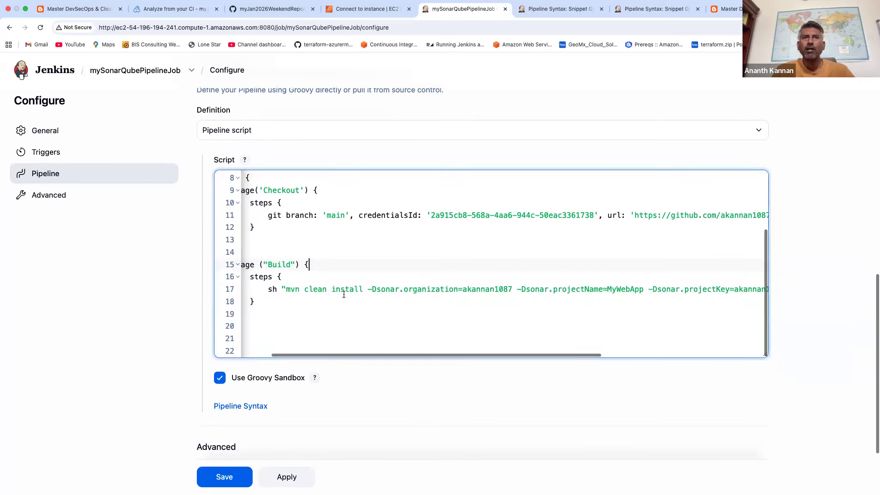
pyautogui.scroll(-3, 372, 347)
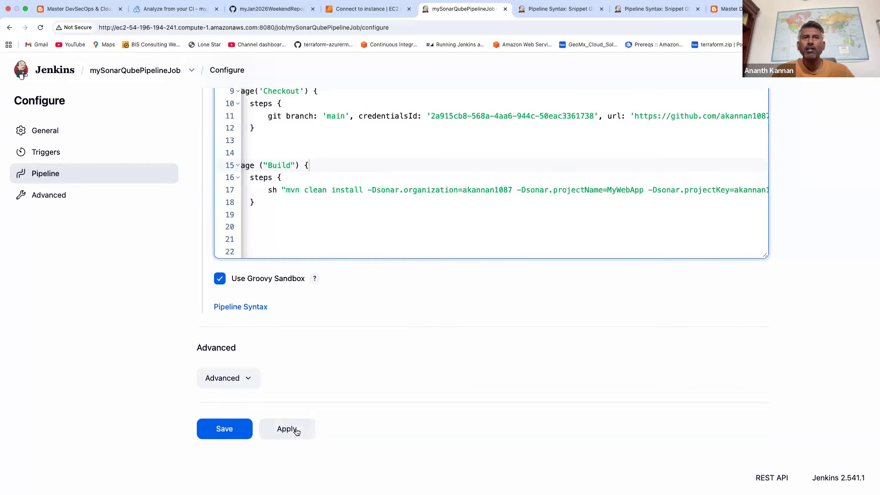
pyautogui.click(287, 429)
pyautogui.click(228, 434)
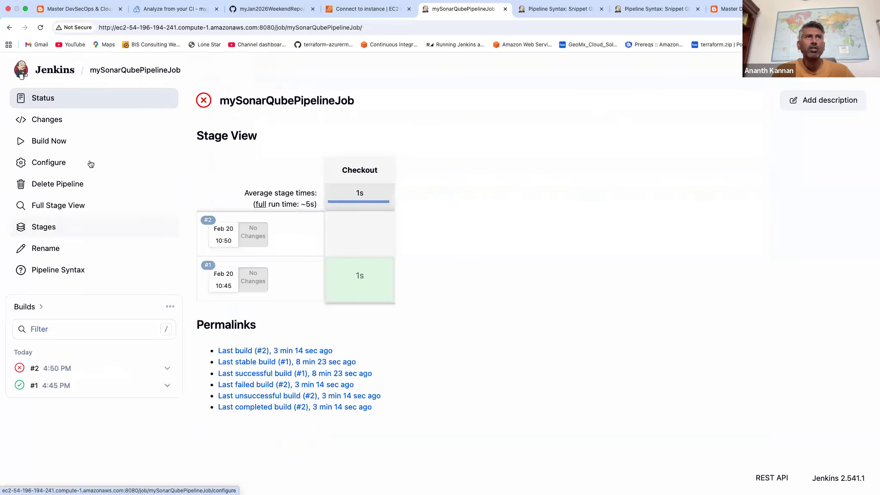
pyautogui.click(53, 142)
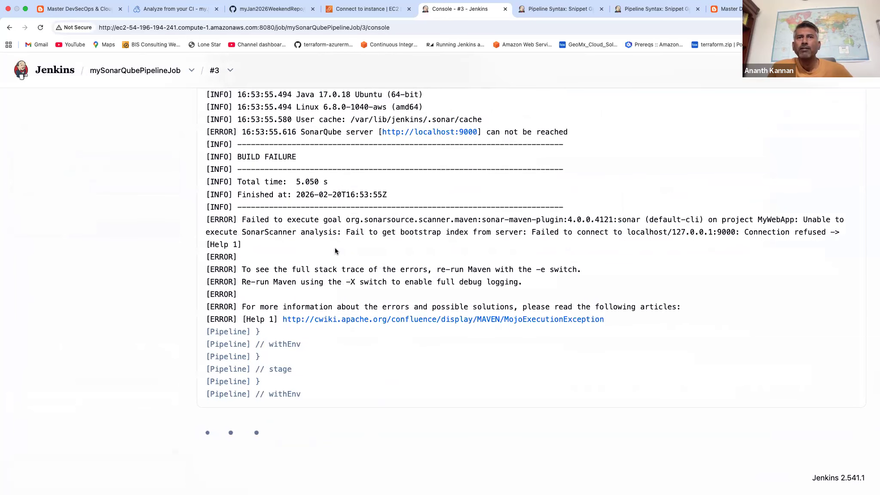
# Examine the SonarQube server and SonarScanner error lines in build #3's console output.
pyautogui.scroll(2, 335, 251)
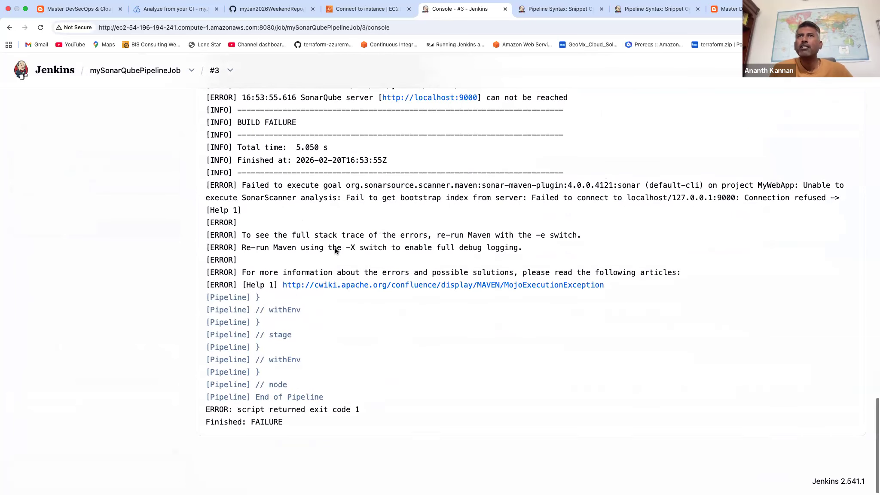
pyautogui.moveTo(262, 240); pyautogui.dragTo(206, 221)
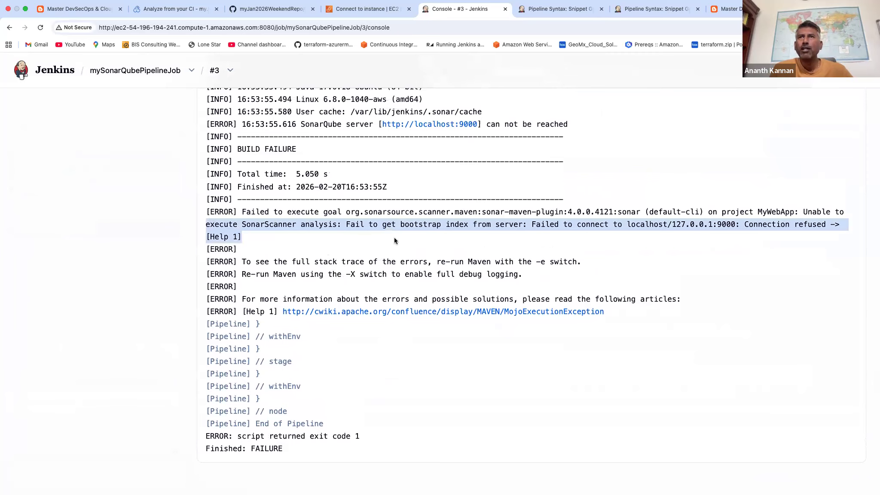
pyautogui.scroll(2, 411, 238)
pyautogui.click(320, 248)
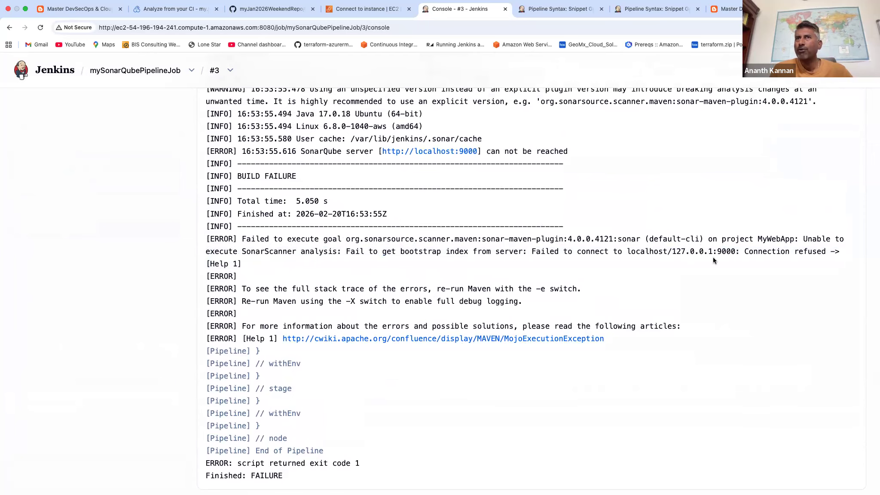
pyautogui.scroll(4, 713, 260)
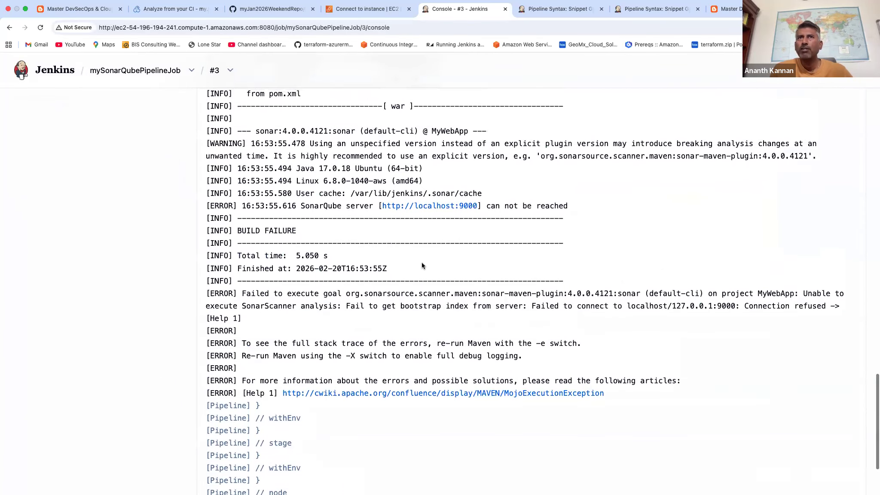
pyautogui.moveTo(334, 206); pyautogui.dragTo(301, 206)
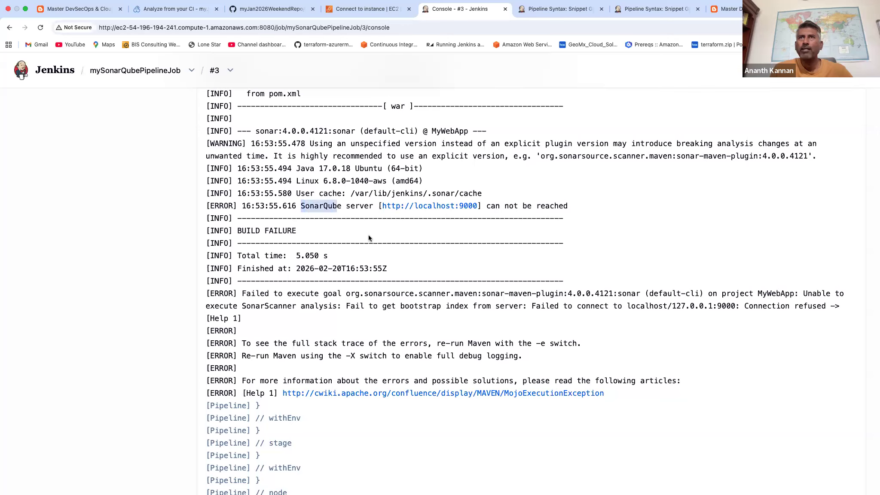
pyautogui.doubleClick(321, 206)
# Reopen mySonarQubePipelineJob's configuration and wrap the Build stage's mvn command in a withSonarQubeEnv block.
pyautogui.click(135, 70)
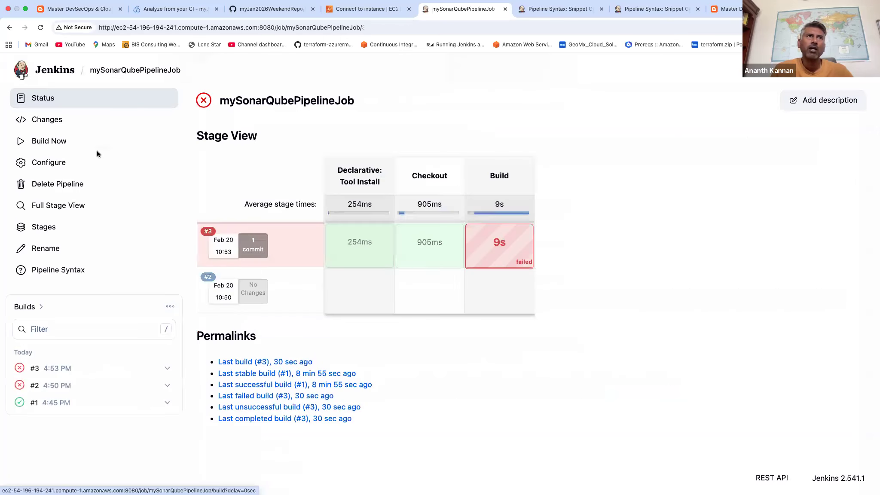
pyautogui.click(45, 167)
pyautogui.click(45, 173)
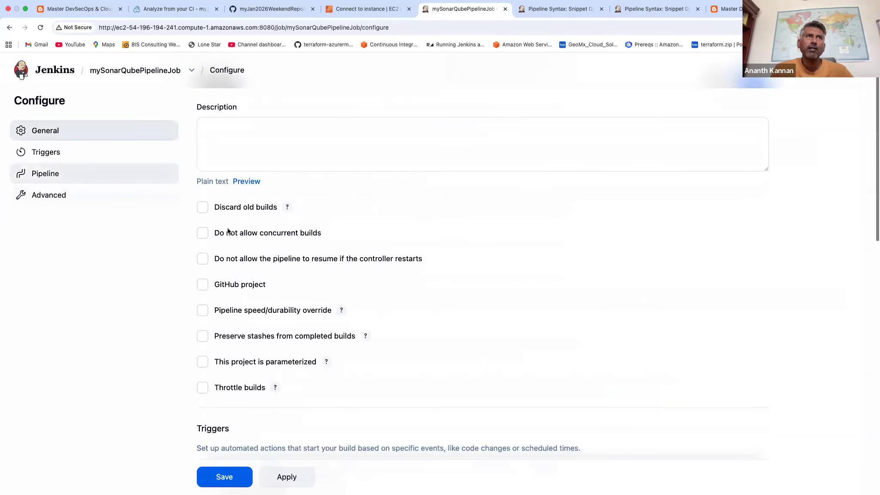
pyautogui.scroll(-4, 384, 308)
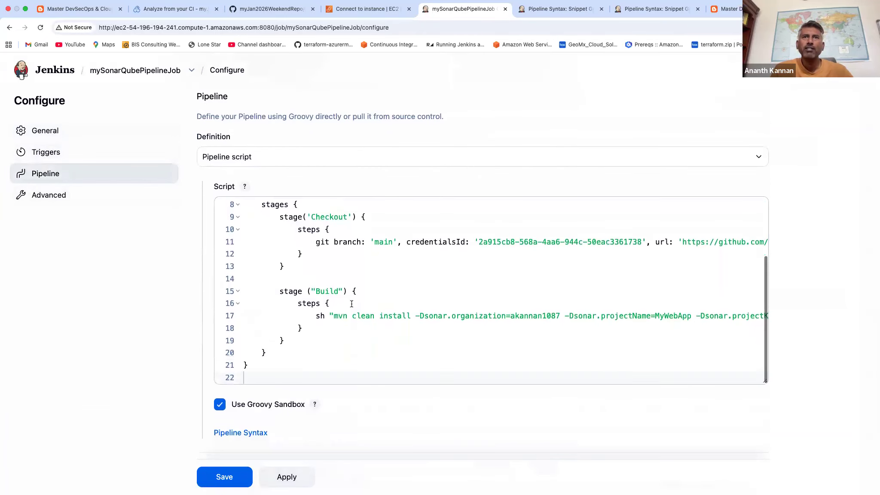
pyautogui.click(349, 306)
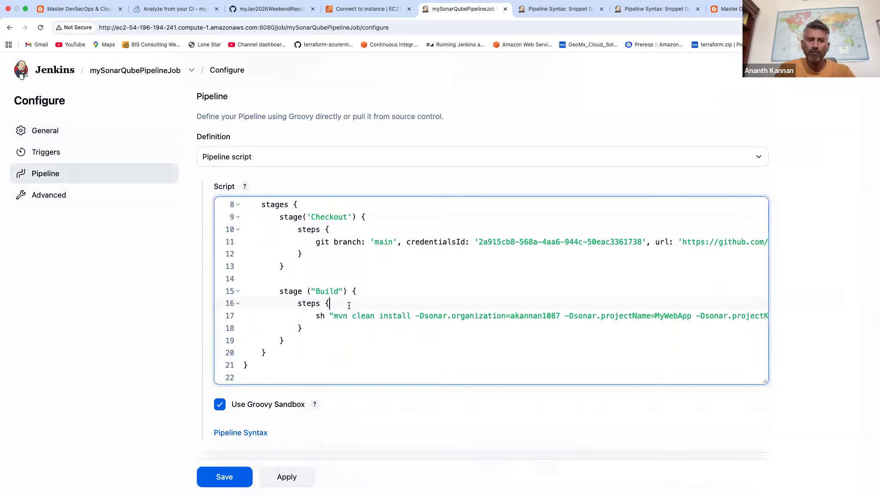
pyautogui.press('Return')
pyautogui.write('withSonarQubeEnv() {')
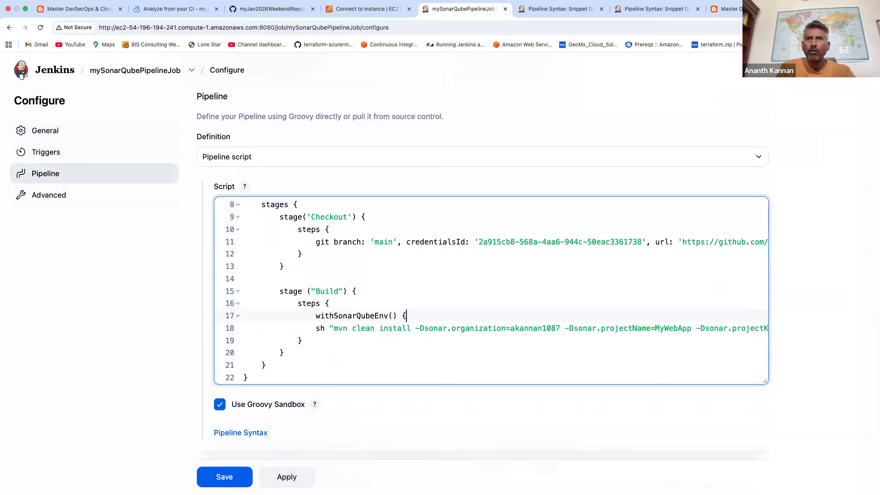
pyautogui.click(303, 341)
pyautogui.press('Return')
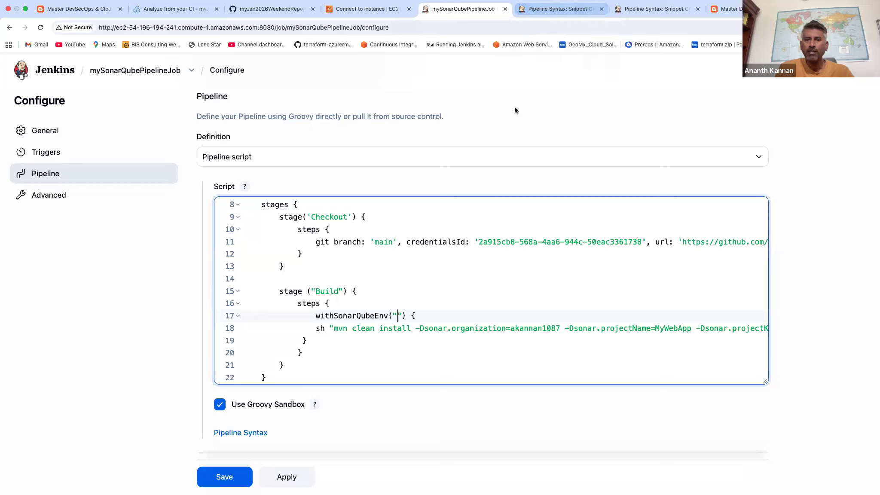
# Enter Sonarqube_Cloud as the server name in the withSonarQubeEnv call.
pyautogui.write('Sonar')
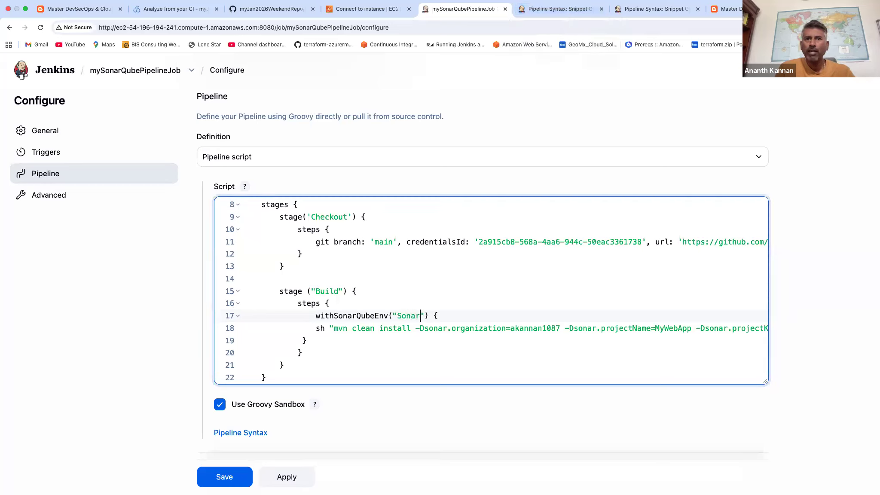
pyautogui.write('qube_Cloud')
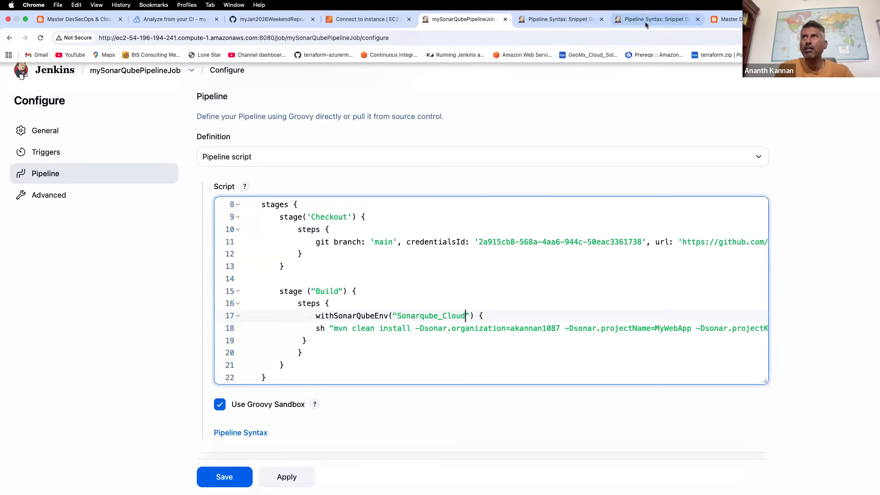
# Copy the SonarQube installation's name, Sonarqube_Cloud, from the Jenkins global system settings.
pyautogui.click(640, 9)
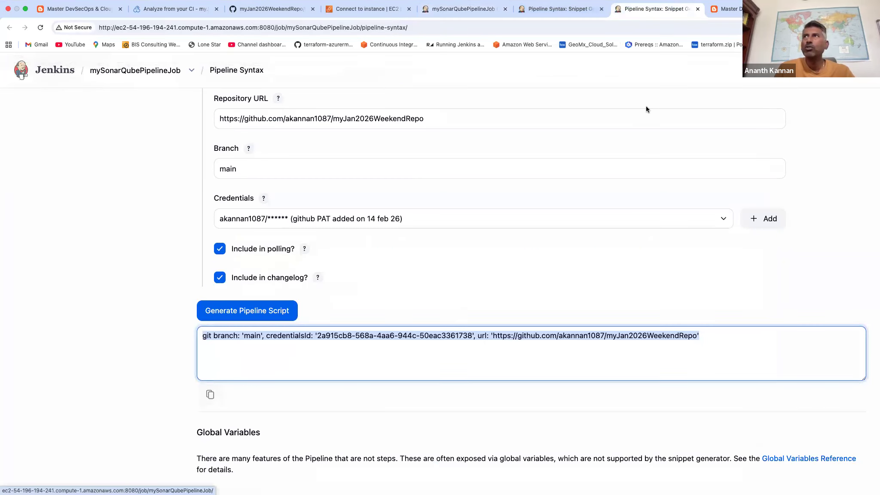
pyautogui.click(832, 71)
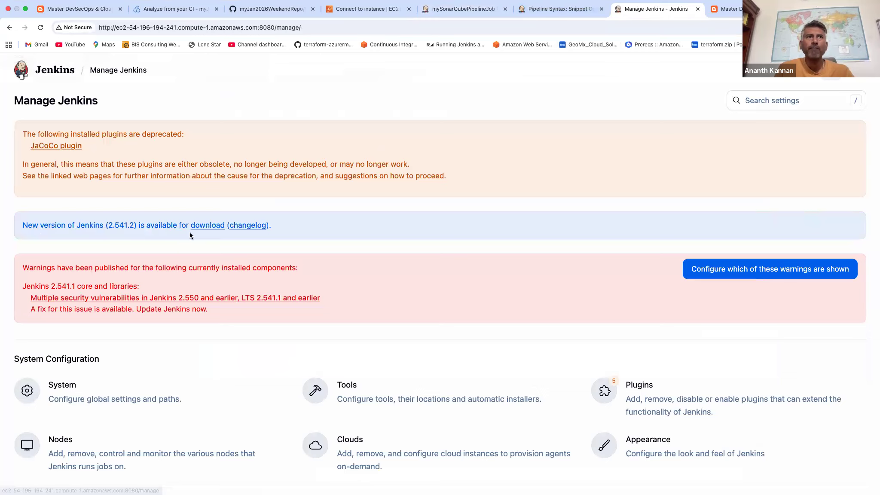
pyautogui.click(65, 380)
pyautogui.scroll(-15, 181, 255)
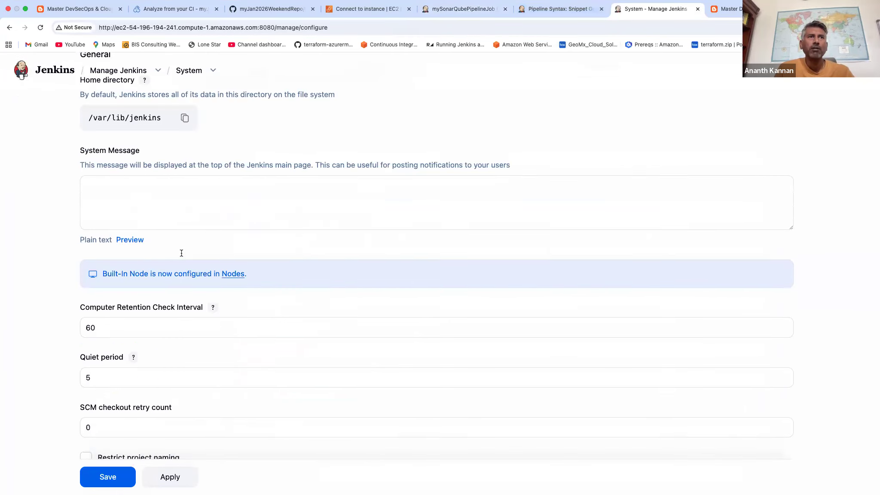
pyautogui.scroll(-4, 181, 255)
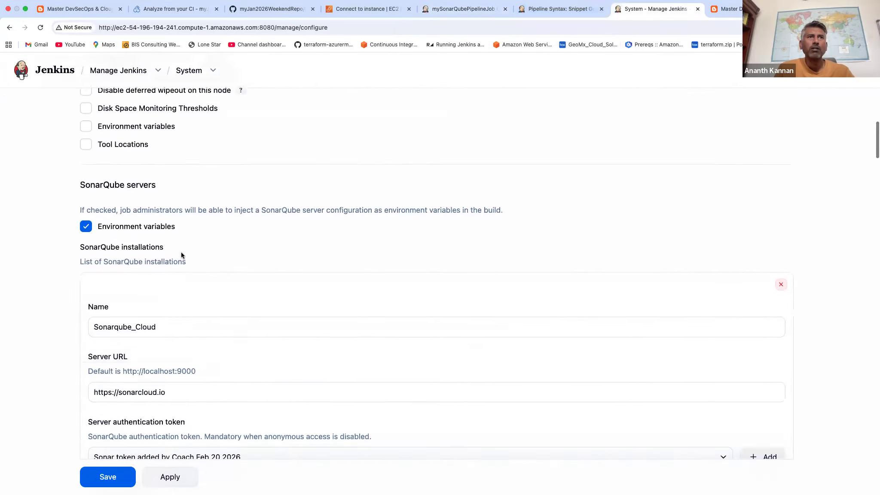
pyautogui.doubleClick(168, 287)
pyautogui.press('super+c')
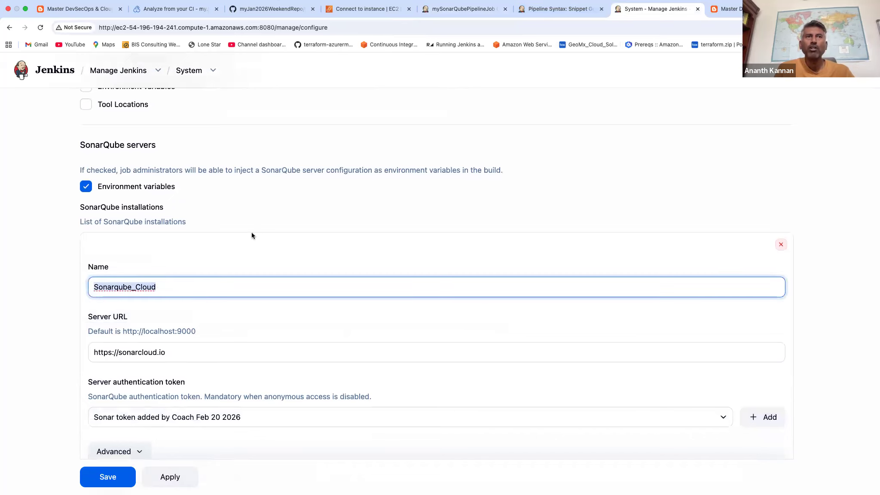
# Replace the withSonarQubeEnv argument with the copied installation name and adjust the indentation of the block's closing brace.
pyautogui.click(487, 9)
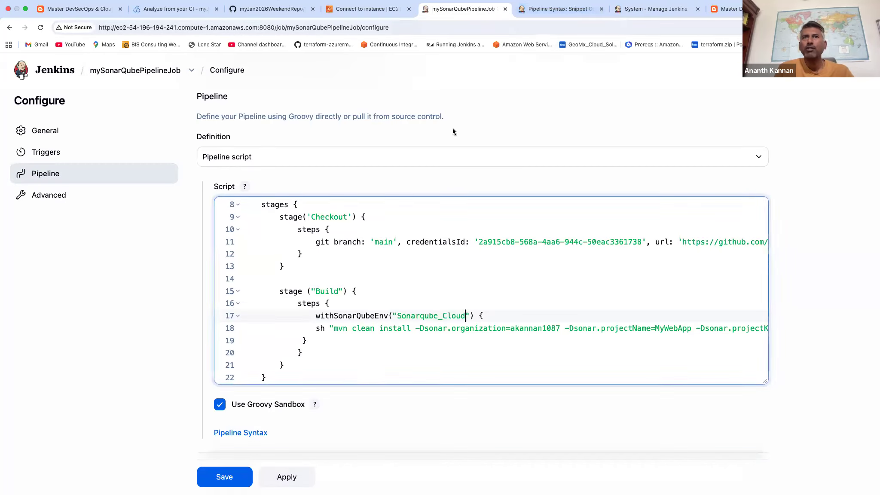
pyautogui.doubleClick(435, 316)
pyautogui.press('super+v')
pyautogui.scroll(-1, 493, 337)
pyautogui.click(297, 320)
pyautogui.scroll(-3, 408, 330)
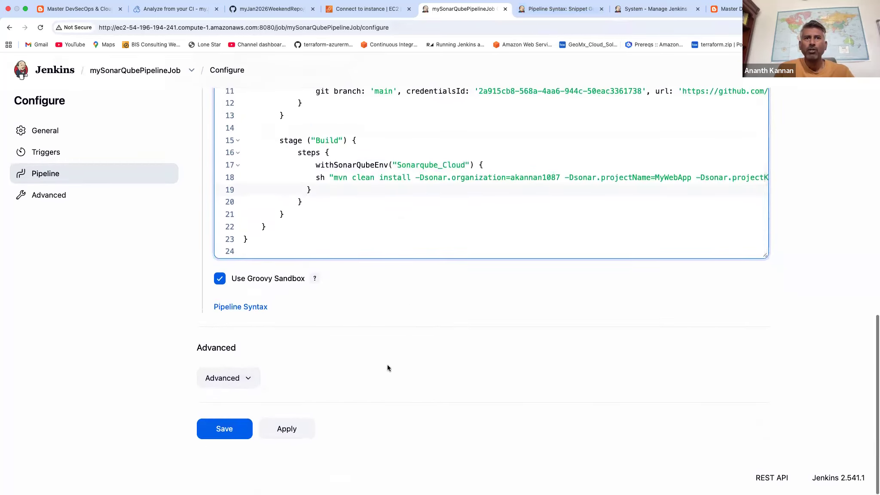
# Save the pipeline script containing the withSonarQubeEnv block and start a new build of mySonarQubePipelineJob.
pyautogui.click(272, 432)
pyautogui.click(224, 429)
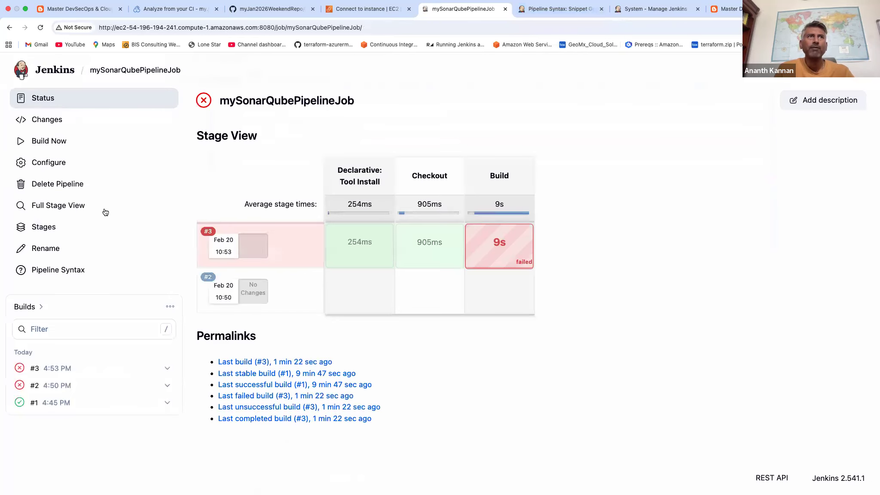
pyautogui.click(54, 146)
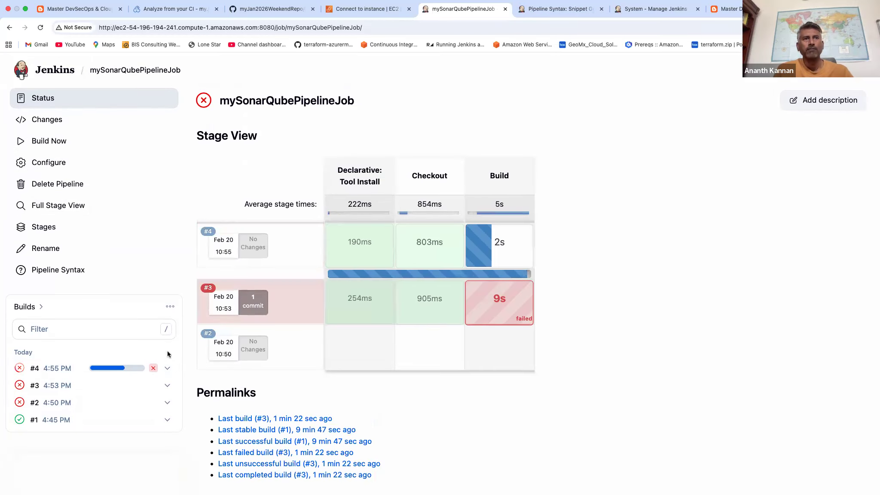
# Examine build #4's console output for the SonarCloud communication, project properties and analysis result lines.
pyautogui.click(119, 370)
pyautogui.scroll(5, 377, 259)
pyautogui.scroll(7, 377, 259)
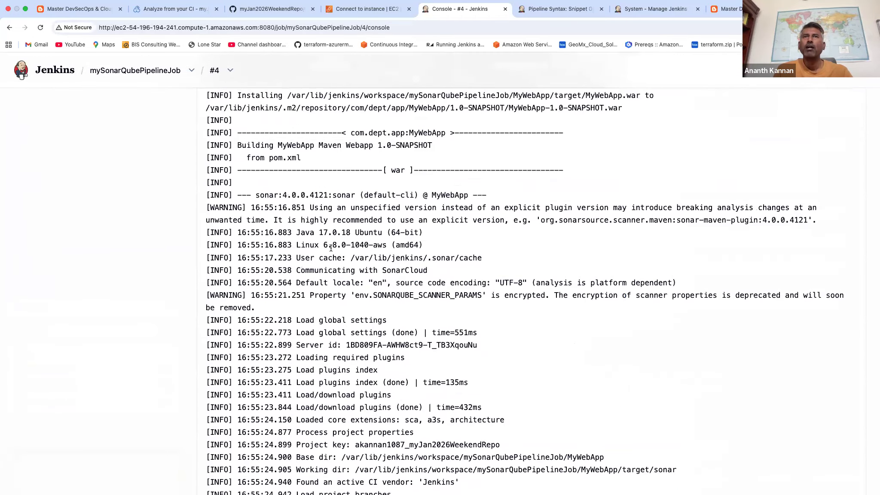
pyautogui.moveTo(298, 270); pyautogui.dragTo(428, 270)
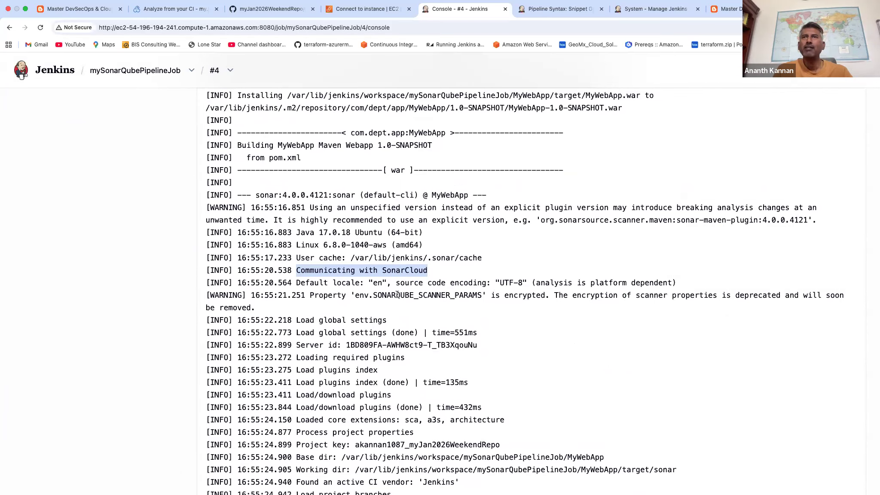
pyautogui.scroll(-6, 397, 295)
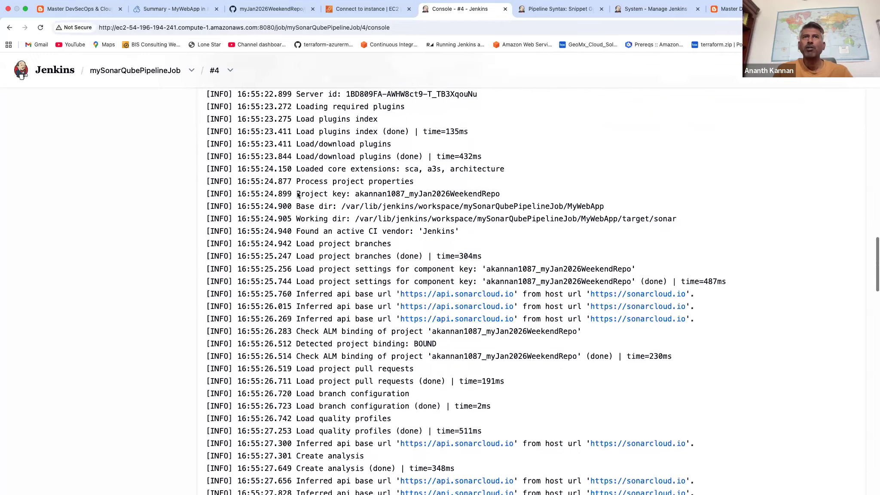
pyautogui.moveTo(295, 182); pyautogui.dragTo(319, 268)
pyautogui.scroll(-11, 318, 267)
pyautogui.scroll(-20, 317, 267)
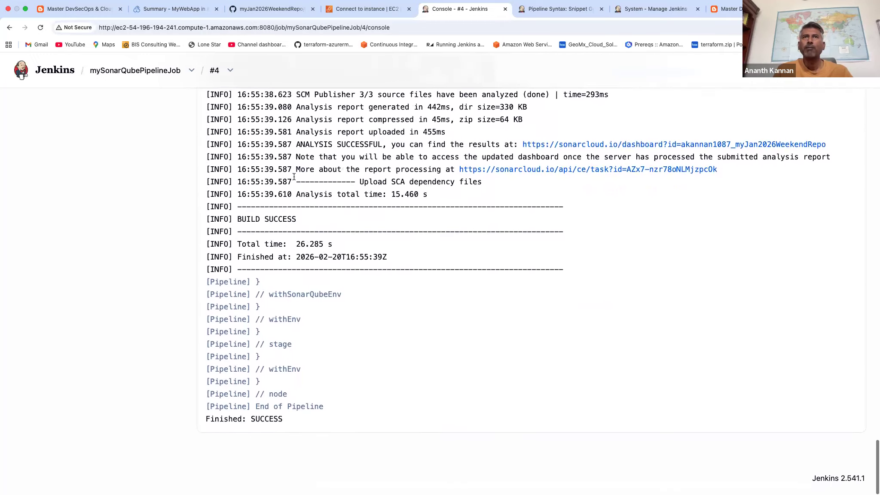
pyautogui.moveTo(297, 143); pyautogui.dragTo(371, 143)
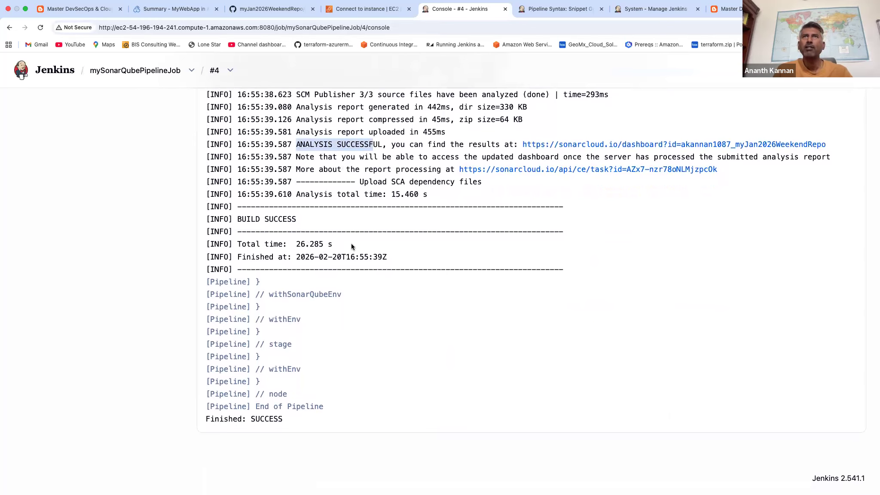
pyautogui.scroll(4, 352, 243)
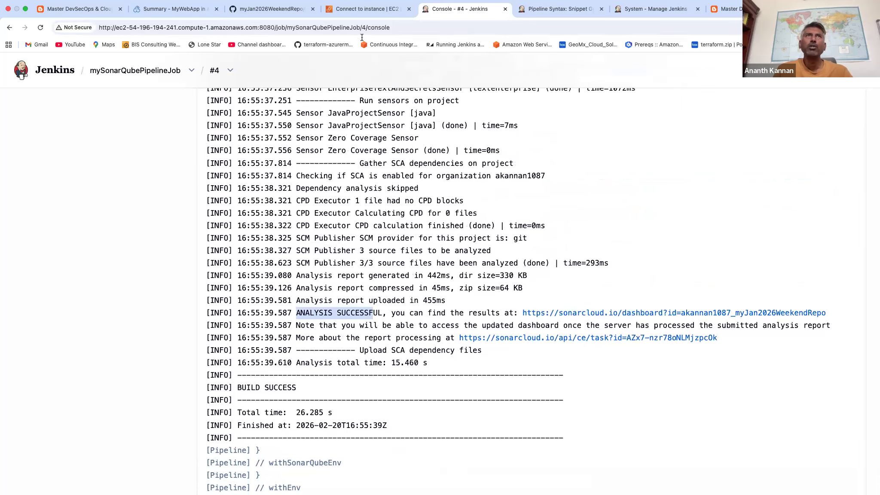
# Switch to SonarQube Cloud and review the MyWebApp project's overview, latest activity and Main Branch summary.
pyautogui.click(176, 9)
pyautogui.click(131, 65)
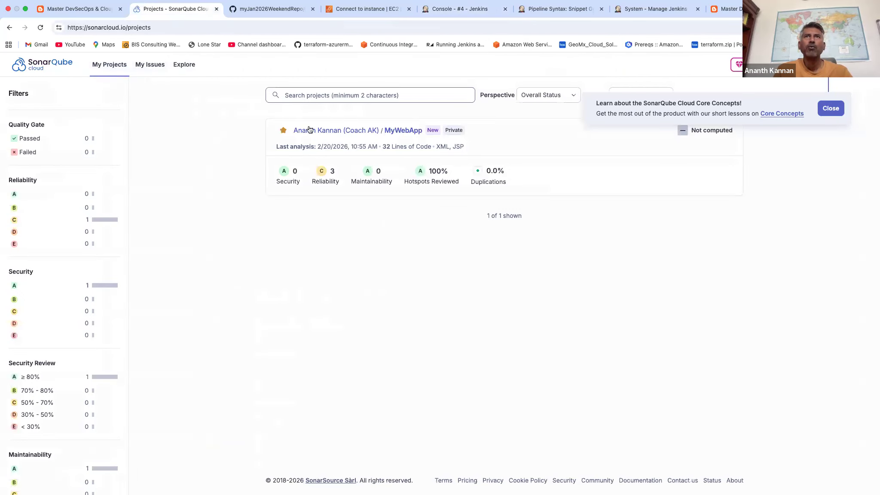
pyautogui.click(352, 131)
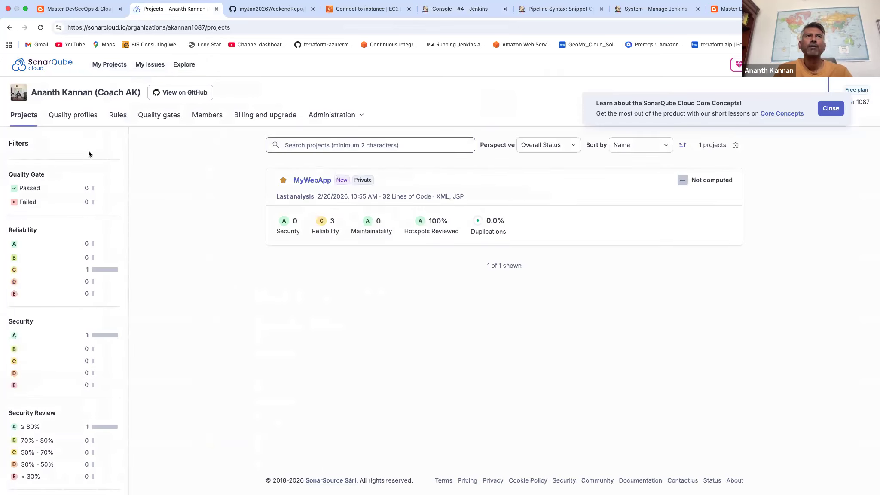
pyautogui.doubleClick(333, 221)
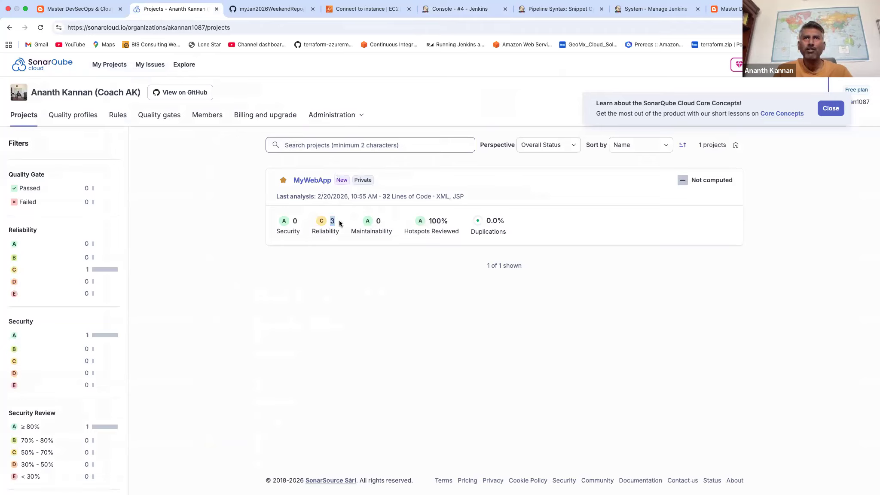
pyautogui.click(317, 183)
pyautogui.scroll(-3, 283, 382)
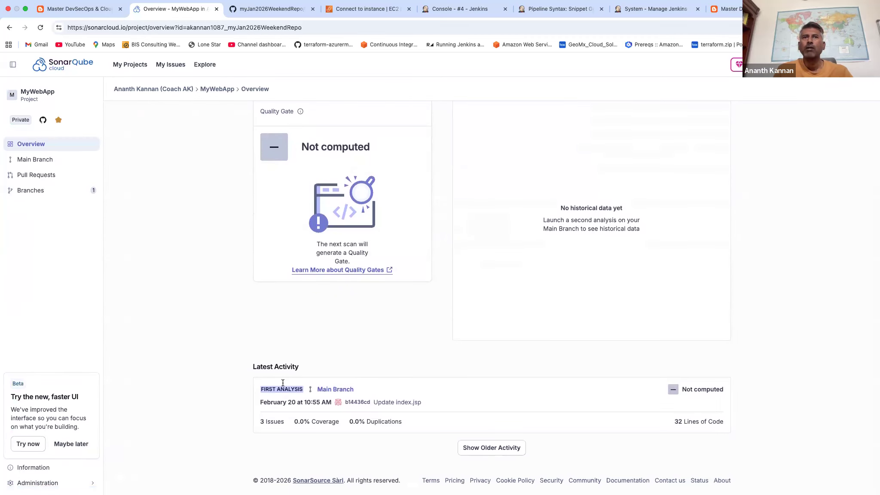
pyautogui.click(328, 389)
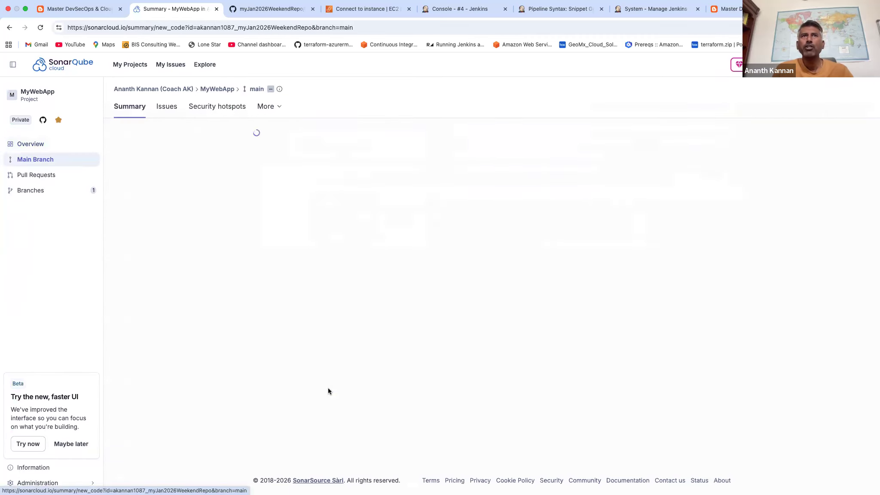
pyautogui.scroll(-2, 367, 311)
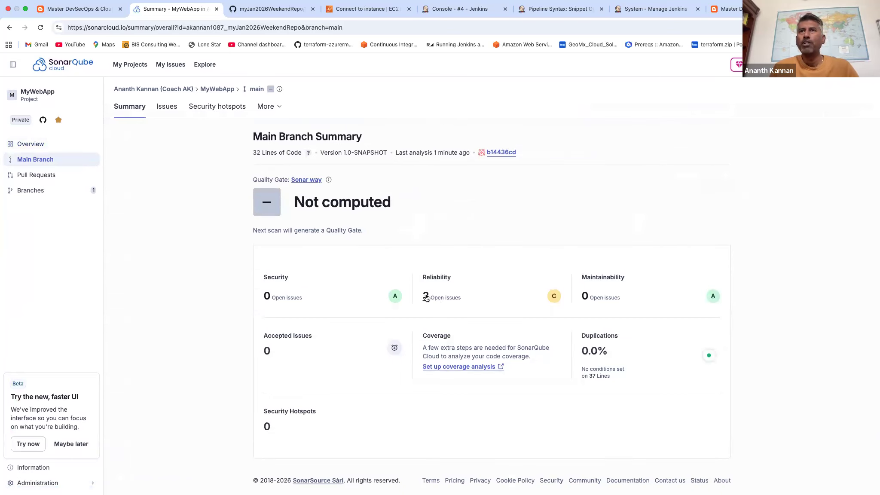
# Open the main branch's open Reliability issues and skip the introductory tours.
pyautogui.click(426, 295)
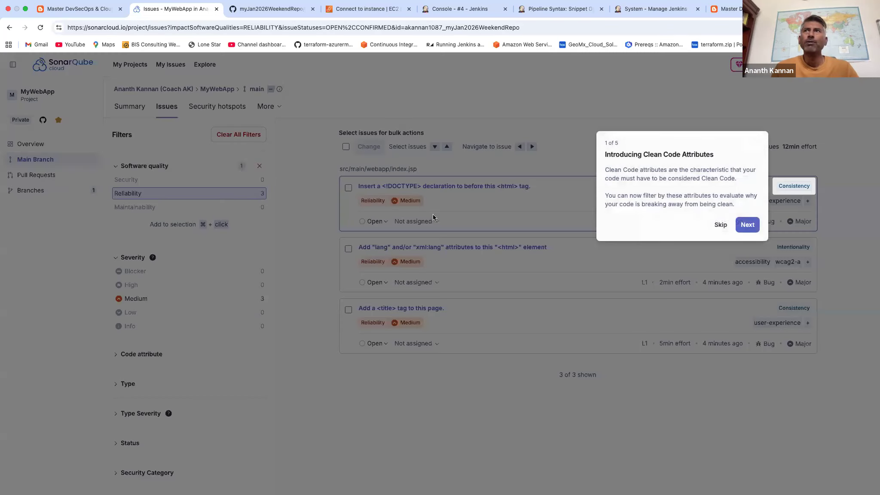
pyautogui.click(720, 225)
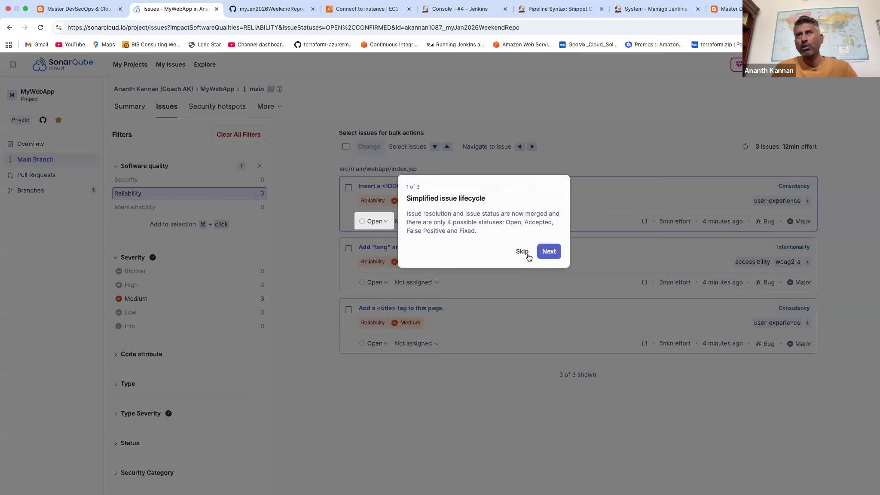
pyautogui.click(528, 255)
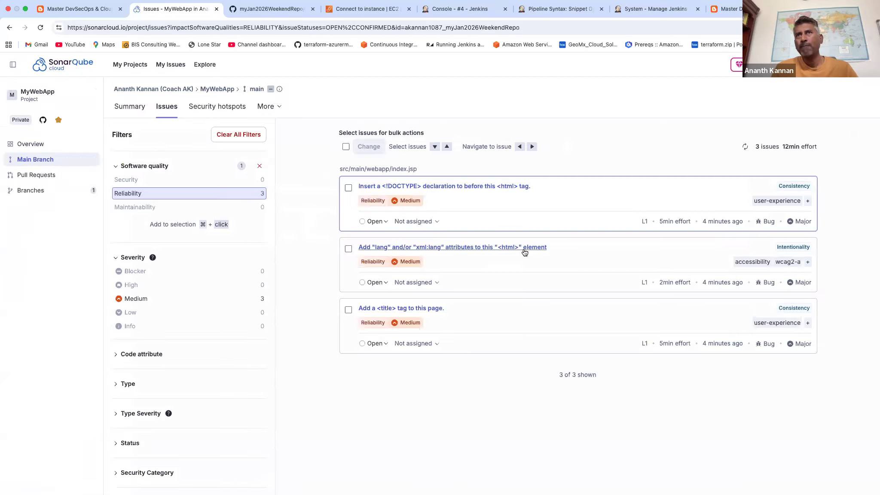
# Review the missing <!DOCTYPE> declaration issue in index.jsp, including its explanation and noncompliant code example.
pyautogui.click(441, 187)
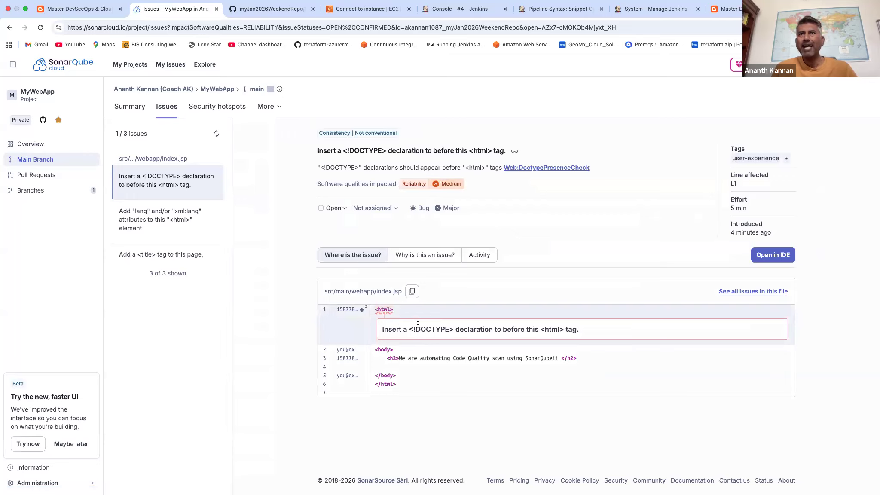
pyautogui.click(419, 254)
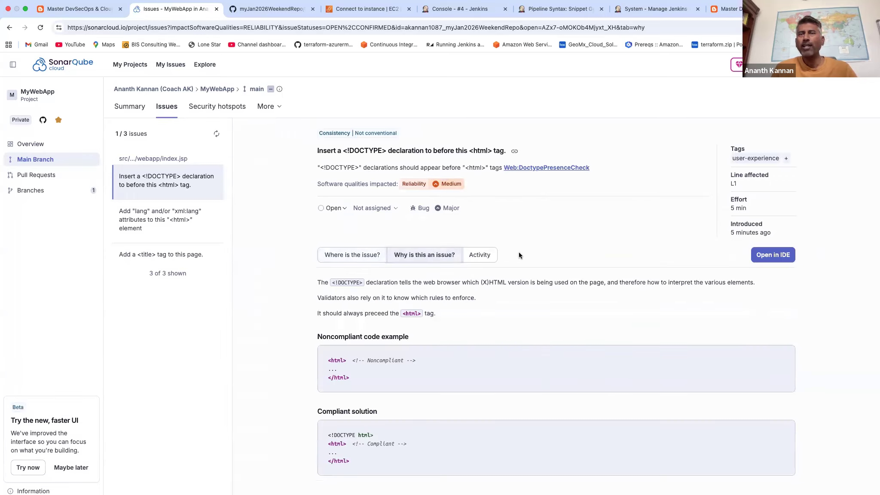
pyautogui.moveTo(355, 380); pyautogui.dragTo(326, 361)
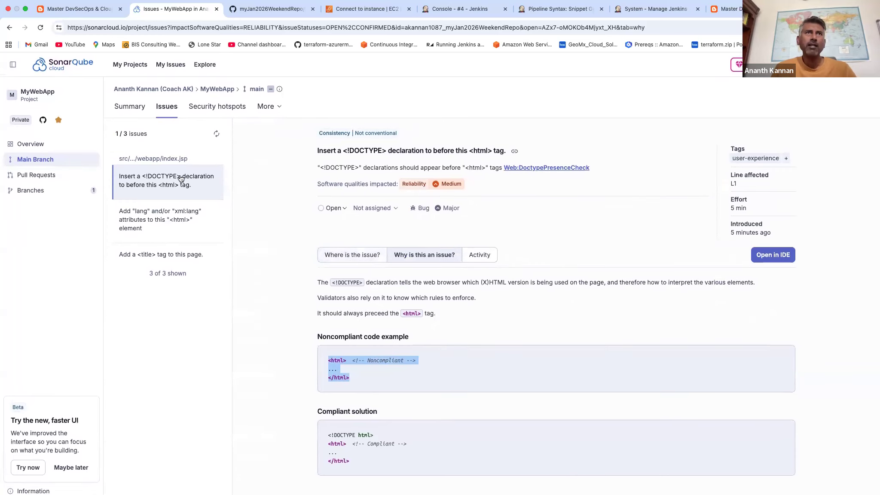
pyautogui.moveTo(163, 159); pyautogui.dragTo(185, 157)
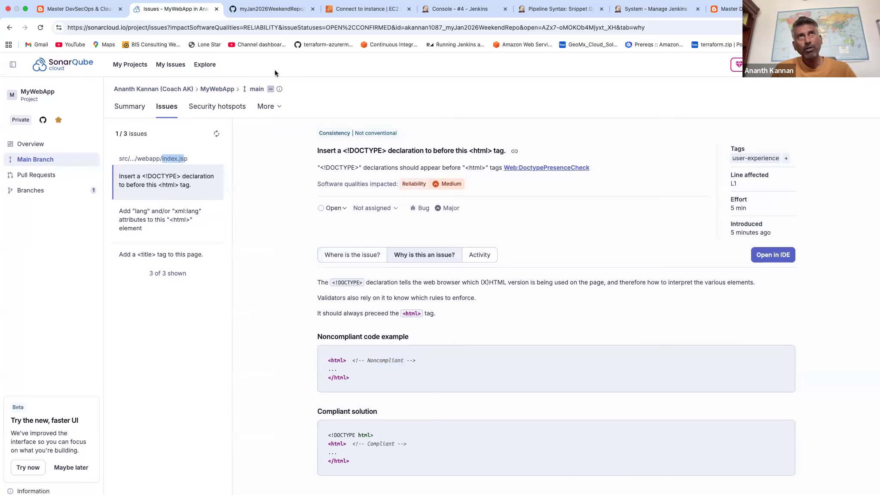
# Switch to the GitHub repository and open MyWebApp's index.jsp for editing on the main branch.
pyautogui.click(271, 9)
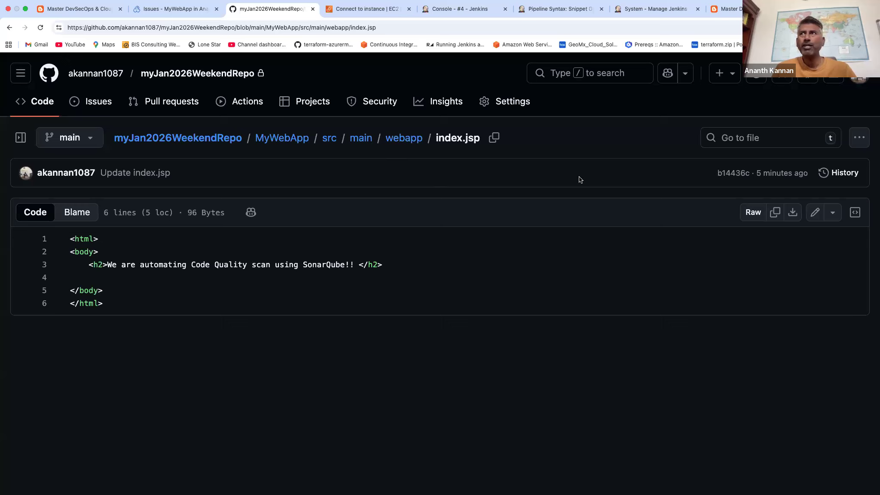
pyautogui.click(816, 214)
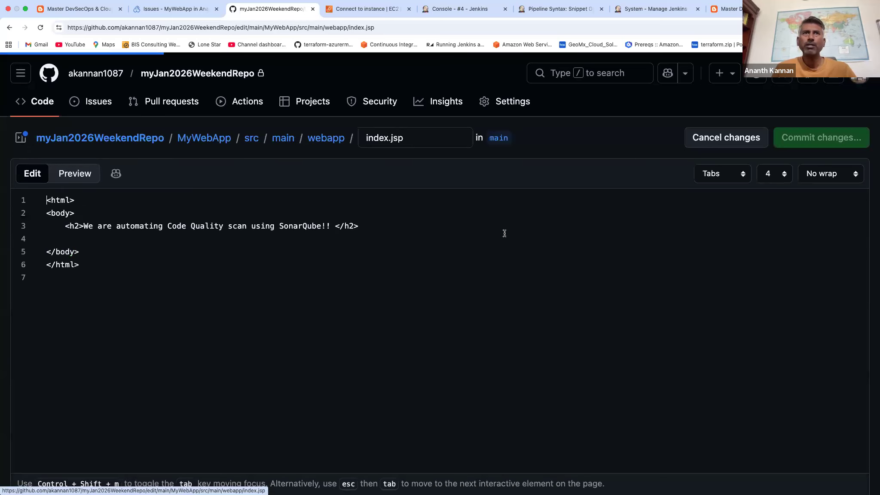
pyautogui.moveTo(94, 264); pyautogui.dragTo(42, 200)
pyautogui.click(87, 203)
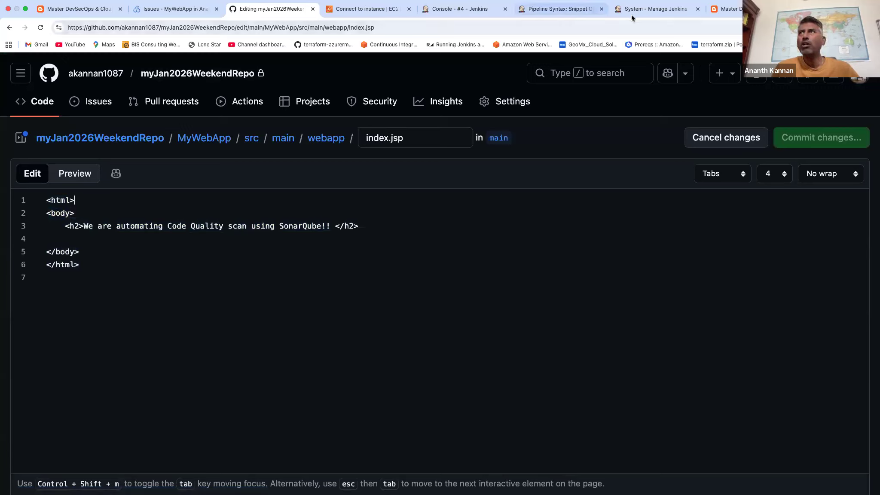
# Copy the <!DOCTYPE html> declaration from SonarQube's compliant solution and insert it above the <html> tag in index.jsp.
pyautogui.click(176, 8)
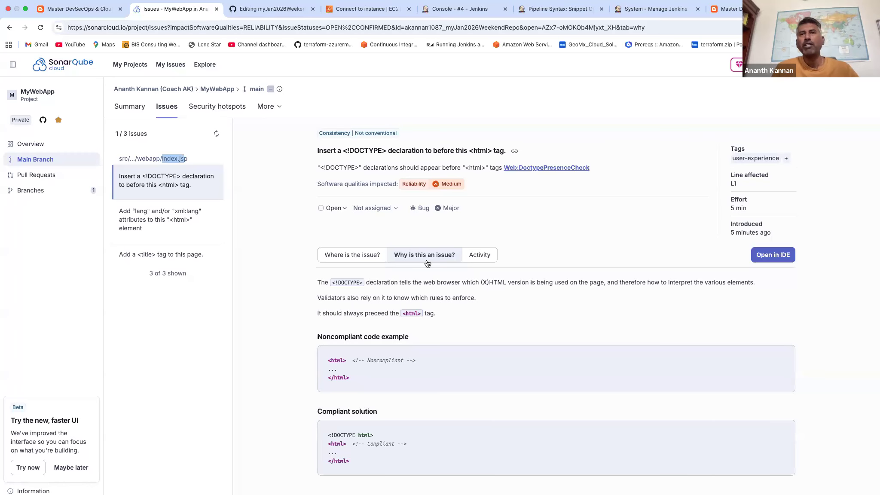
pyautogui.moveTo(328, 435); pyautogui.dragTo(377, 436)
pyautogui.press('super+c')
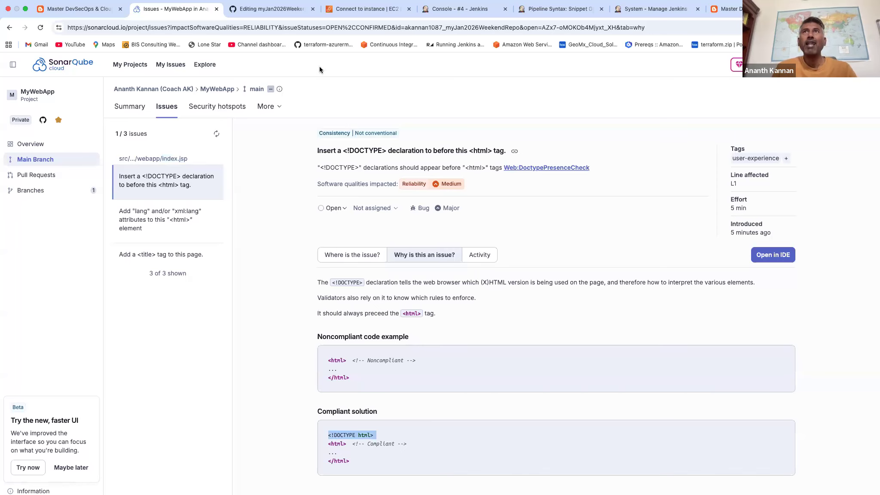
pyautogui.click(289, 11)
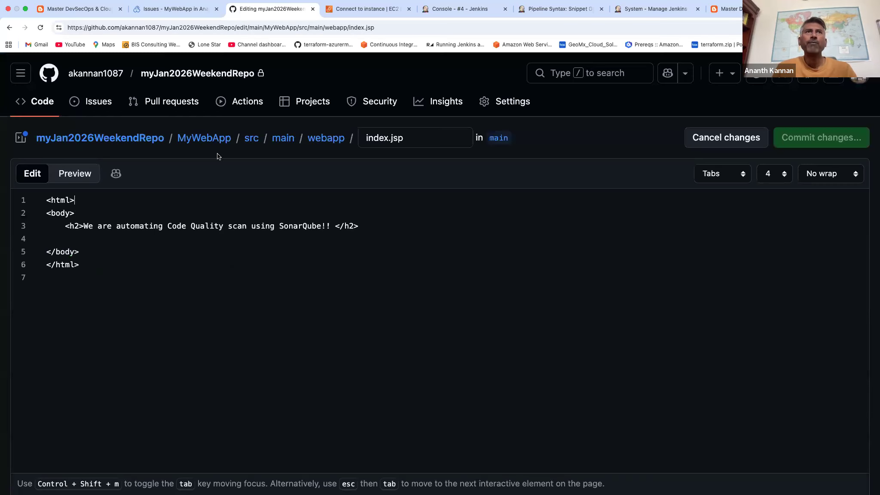
pyautogui.click(46, 201)
pyautogui.press('Return')
pyautogui.press('super+v')
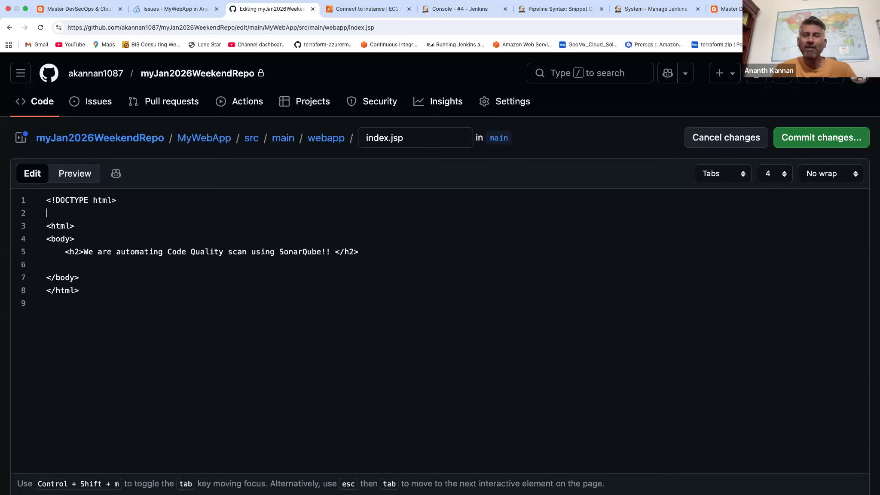
pyautogui.press('BackSpace')
# Review SonarQube's missing language attribute issue and replace the opening tag in index.jsp with <html lang="en">.
pyautogui.click(169, 10)
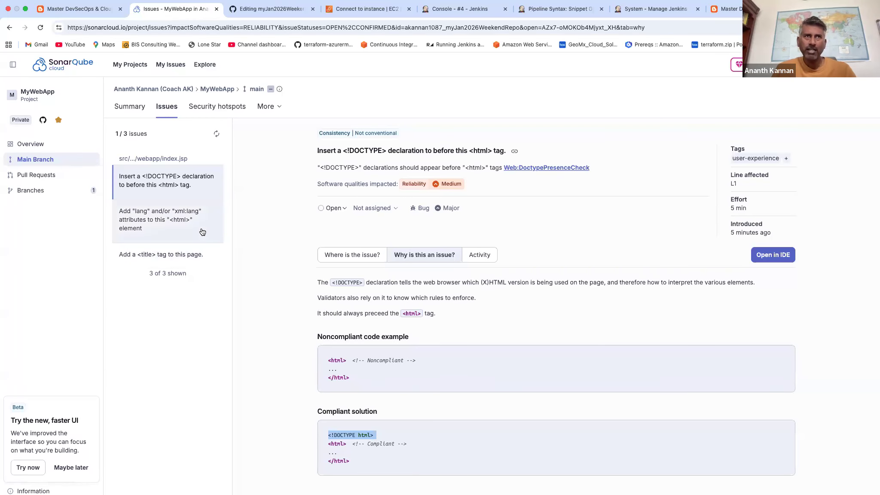
pyautogui.click(181, 218)
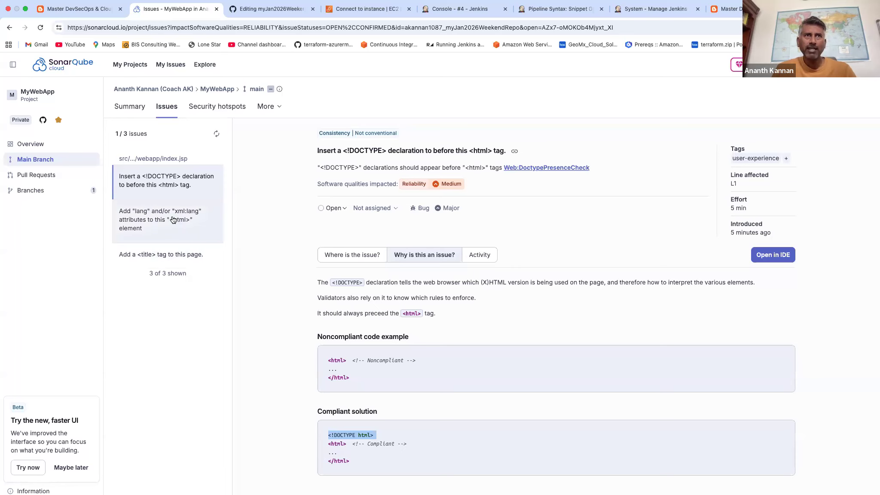
pyautogui.click(425, 254)
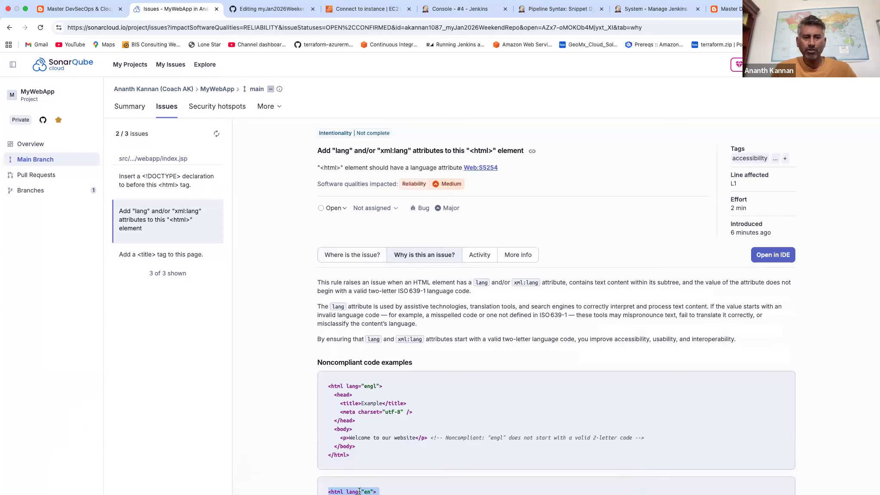
pyautogui.click(289, 9)
pyautogui.press('super+z')
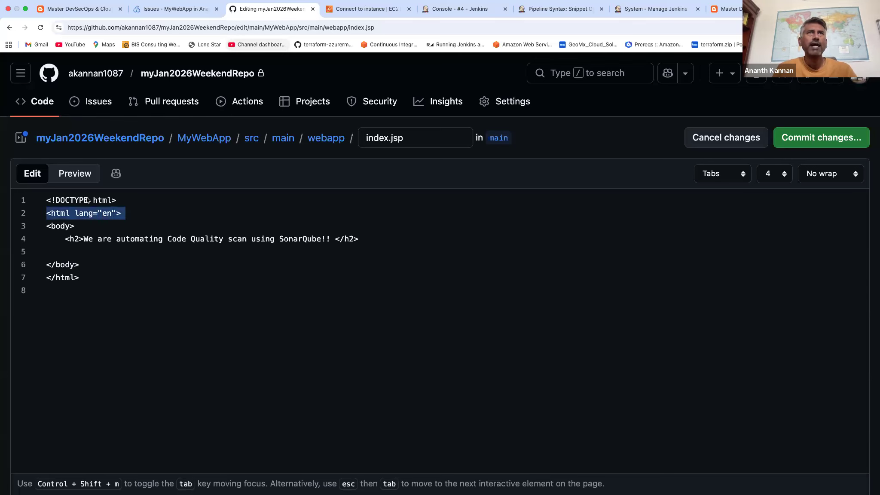
# Copy the head block titled "Some relevant title" from SonarQube's missing <title> issue into index.jsp above <body>, and indent its title line.
pyautogui.click(177, 10)
pyautogui.click(180, 255)
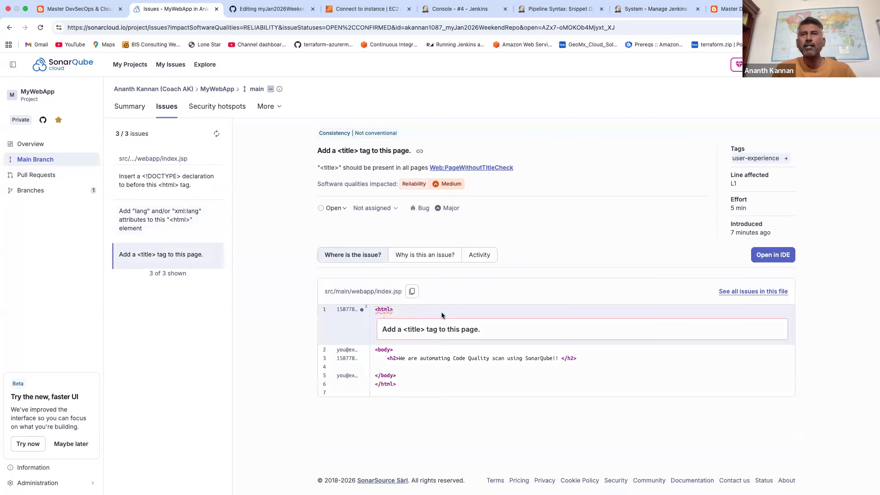
pyautogui.click(417, 256)
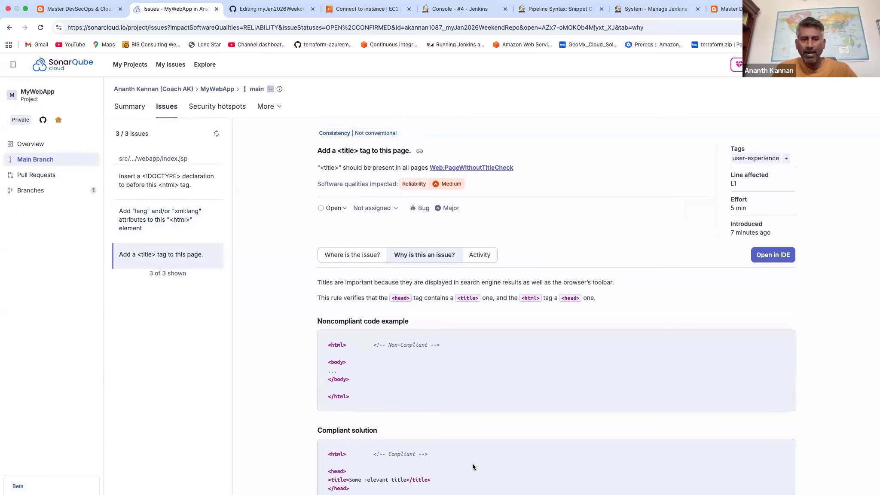
pyautogui.moveTo(370, 490); pyautogui.dragTo(298, 473)
pyautogui.press('super+c')
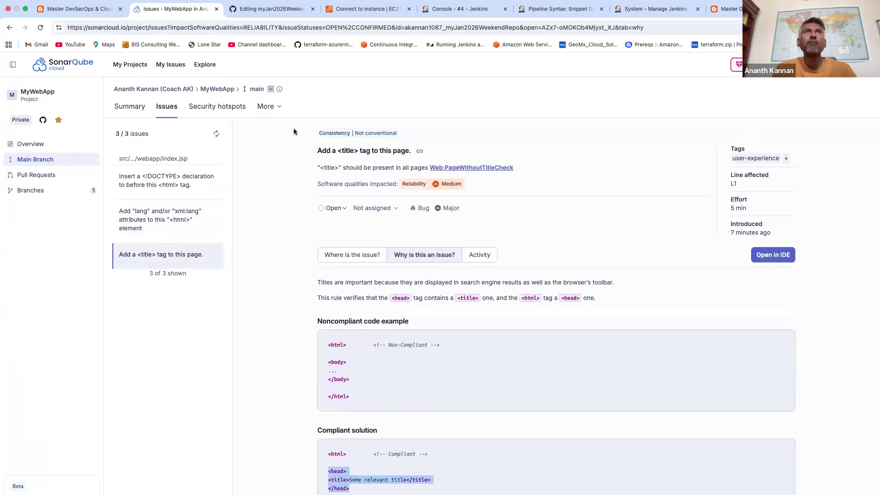
pyautogui.click(273, 10)
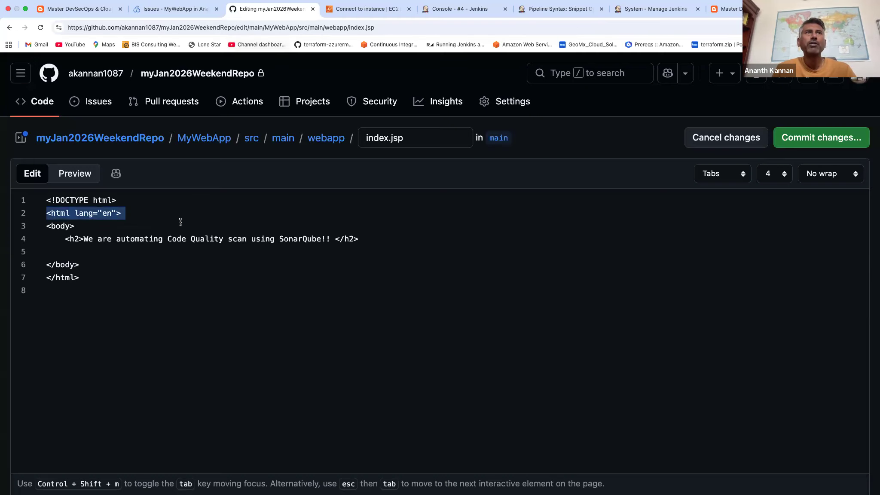
pyautogui.click(152, 214)
pyautogui.press('Return')
pyautogui.press('super+v')
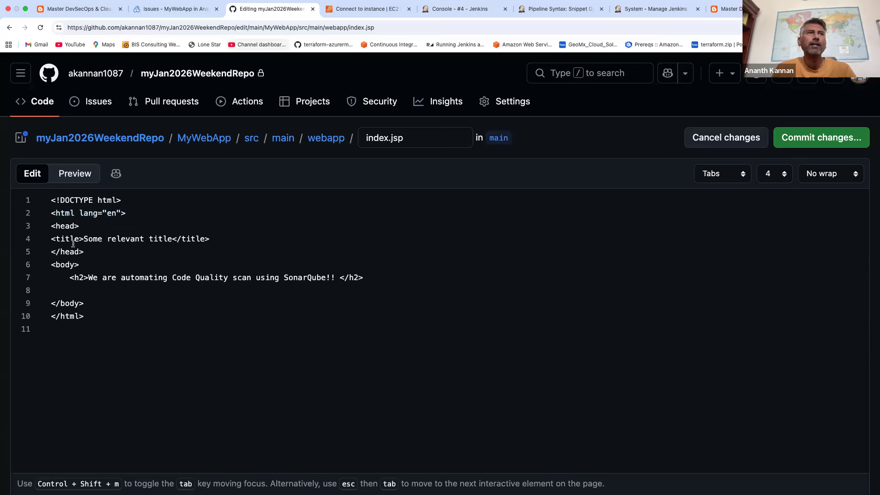
pyautogui.press('Tab')
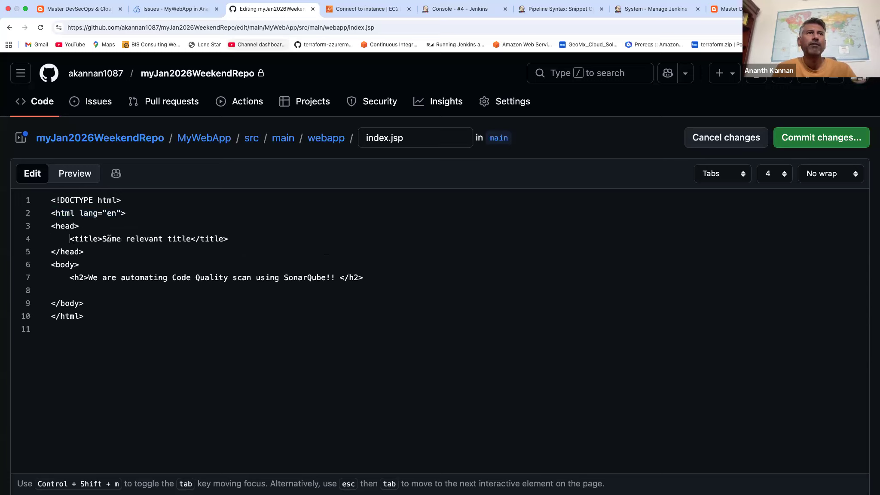
pyautogui.moveTo(88, 252); pyautogui.dragTo(49, 209)
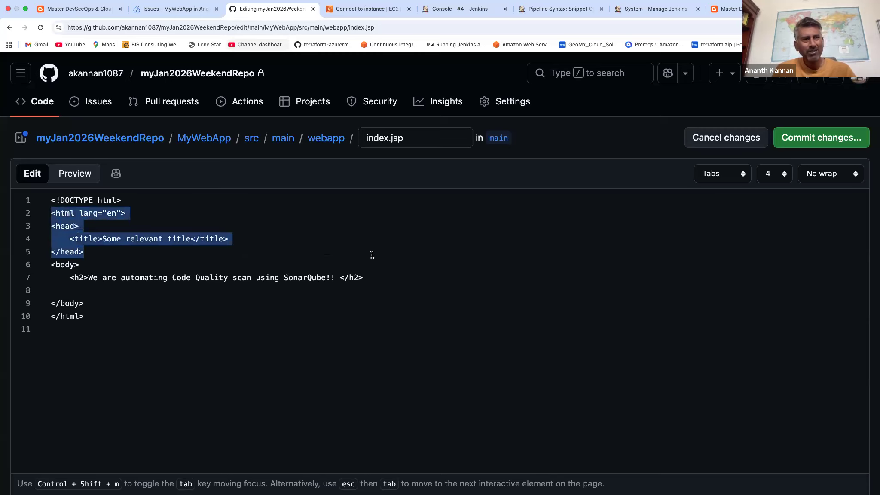
# Commit the index.jsp changes directly to the main branch with the message "fixed three defects found by sonarqube".
pyautogui.click(822, 144)
pyautogui.tripleClick(395, 181)
pyautogui.write('fxied')
pyautogui.press('BackSpace')
pyautogui.press('BackSpace')
pyautogui.press('BackSpace')
pyautogui.press('BackSpace')
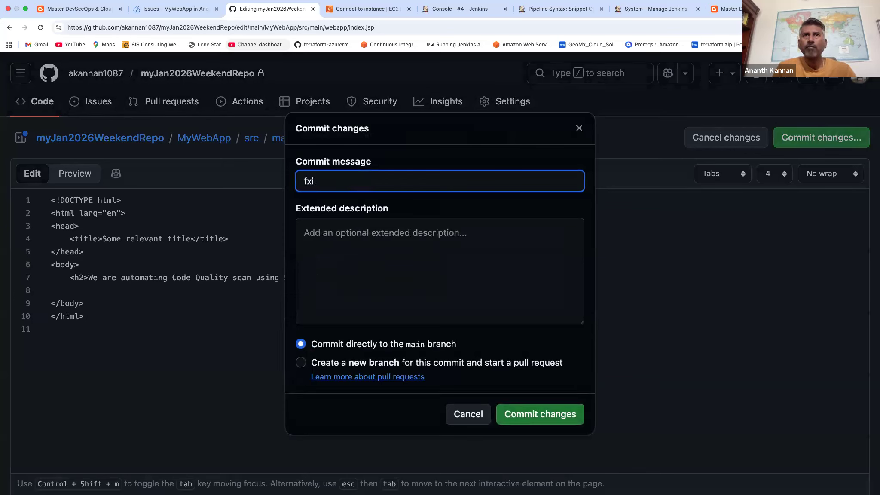
pyautogui.click(402, 200)
pyautogui.write('found in sonarqube')
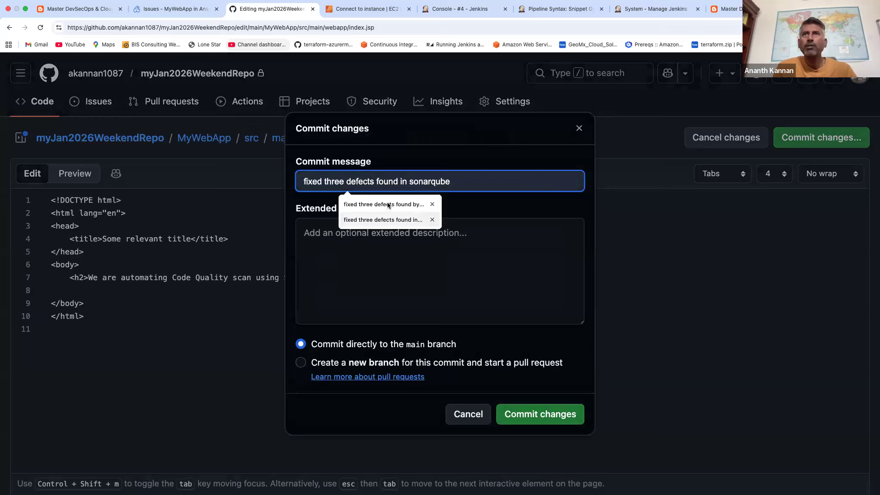
pyautogui.click(390, 204)
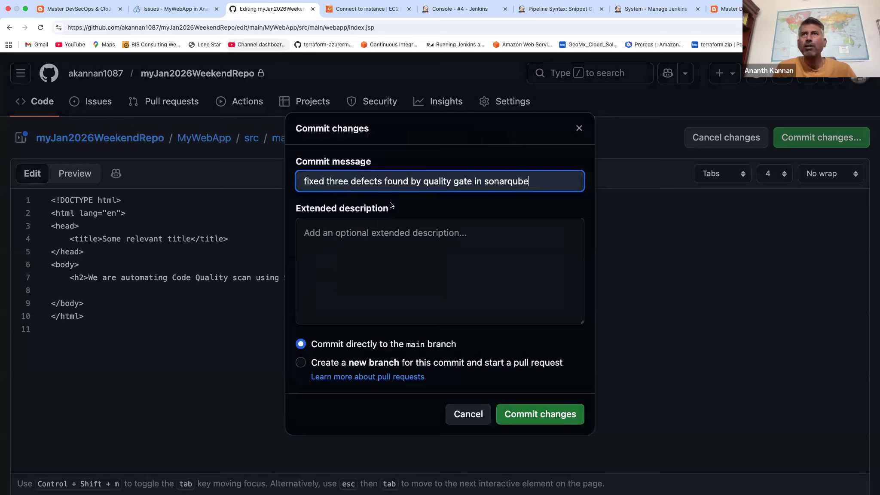
pyautogui.click(541, 425)
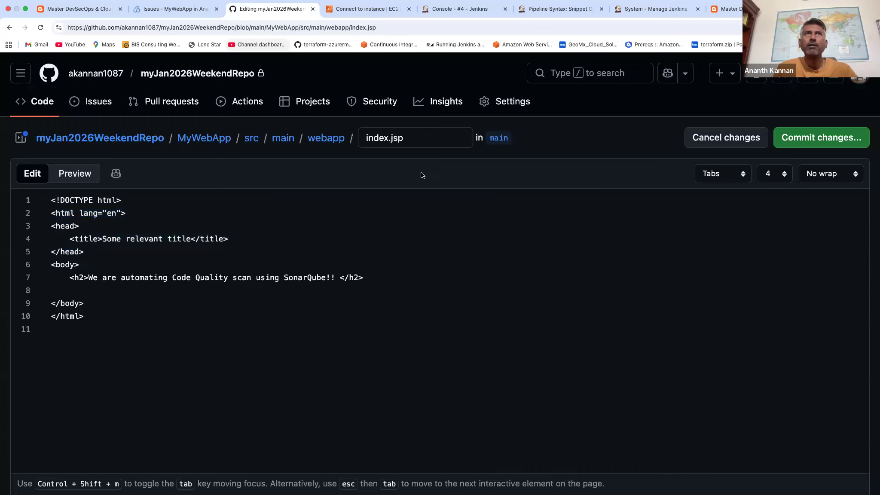
# Switch to Jenkins, run a new build of mySonarQubePipelineJob and check the end of its console output.
pyautogui.click(485, 11)
pyautogui.click(107, 74)
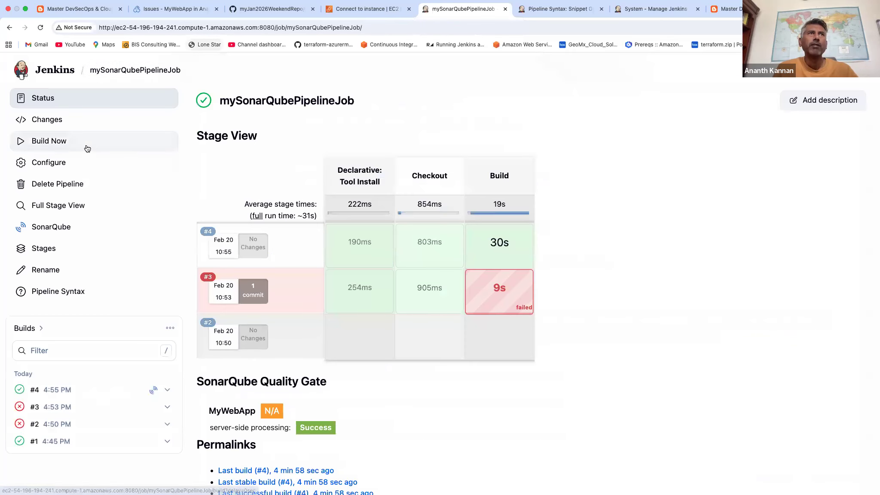
pyautogui.click(55, 143)
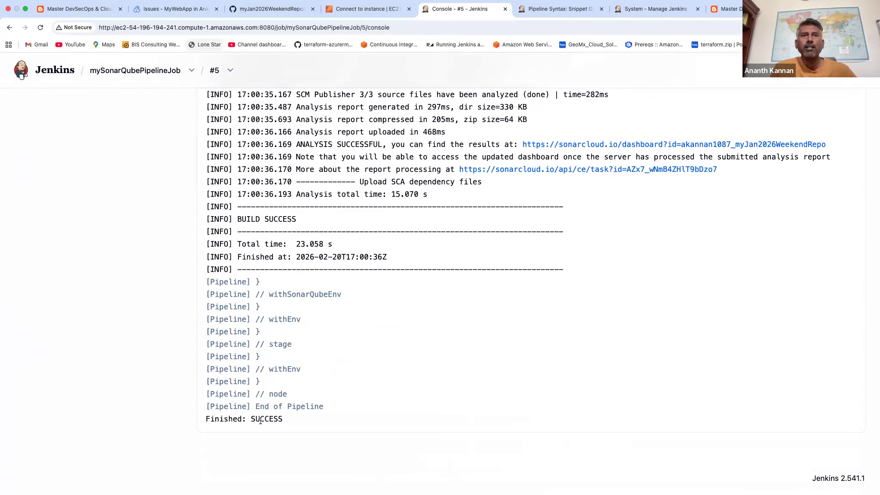
pyautogui.tripleClick(260, 421)
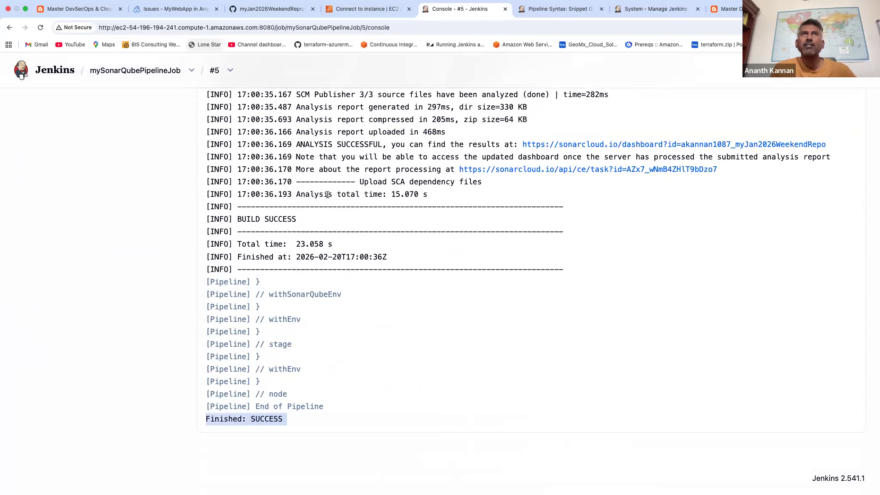
# Switch to SonarQube Cloud and review MyWebApp's updated ratings, quality gate status and main branch issue evolution.
pyautogui.click(183, 10)
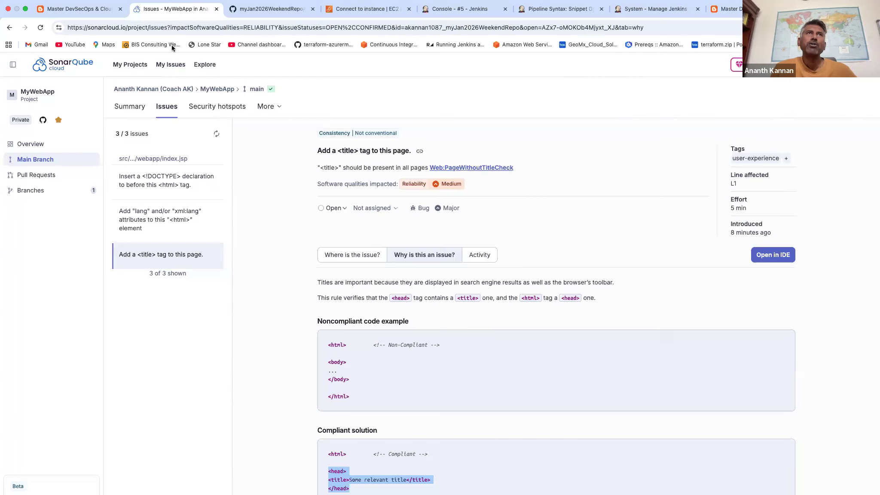
pyautogui.click(131, 66)
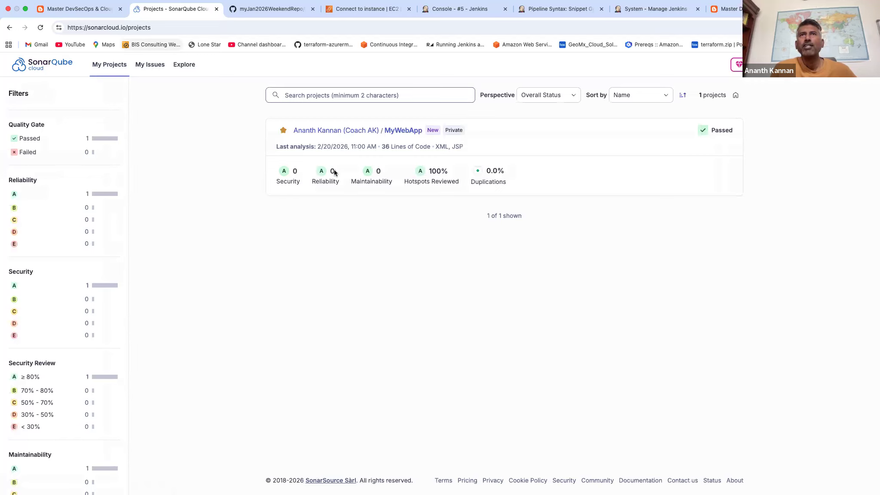
pyautogui.click(330, 131)
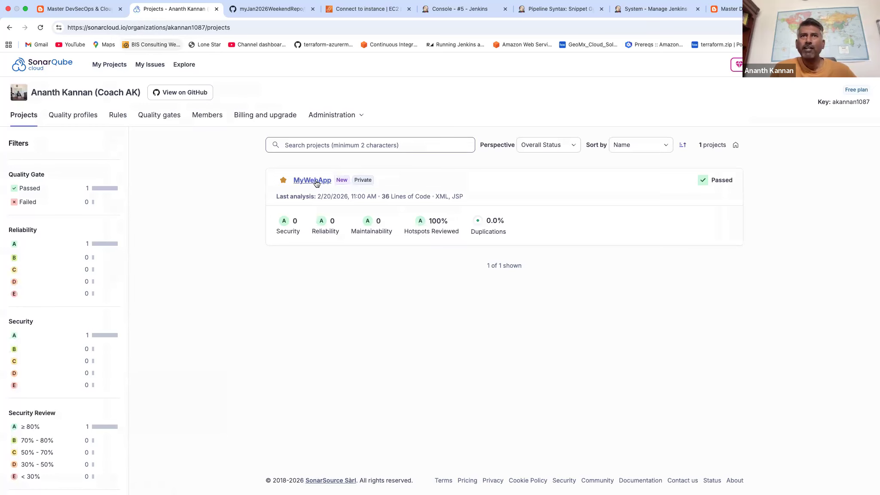
pyautogui.click(317, 180)
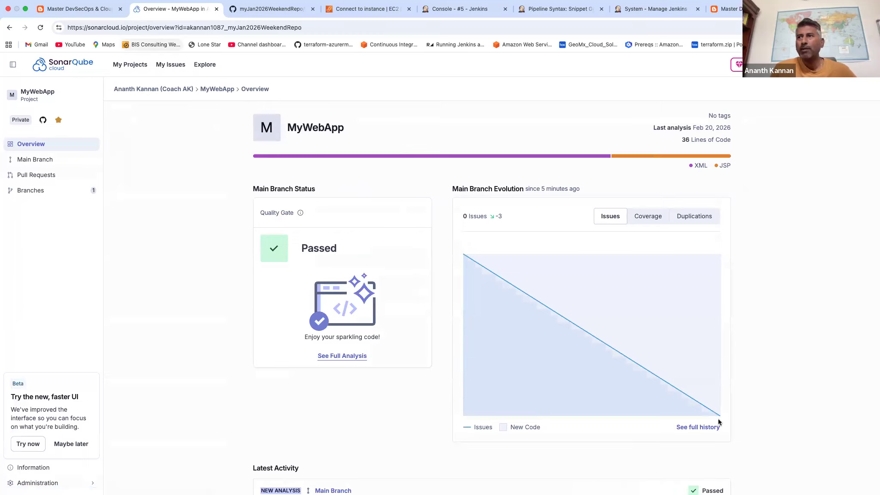
pyautogui.moveTo(720, 418)
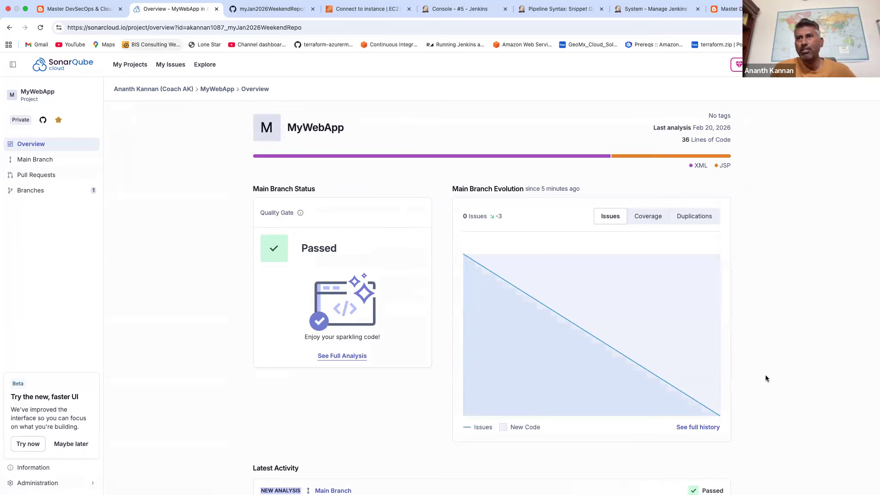
pyautogui.scroll(-3, 766, 374)
# Switch to the CoachDevOps article and enlarge its diagram of automated static code analysis from a Jenkins pipeline.
pyautogui.click(78, 9)
pyautogui.click(329, 142)
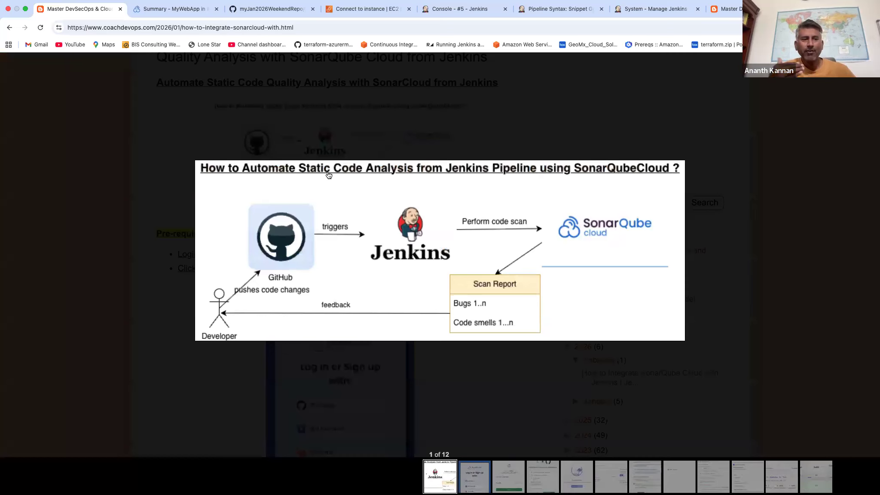